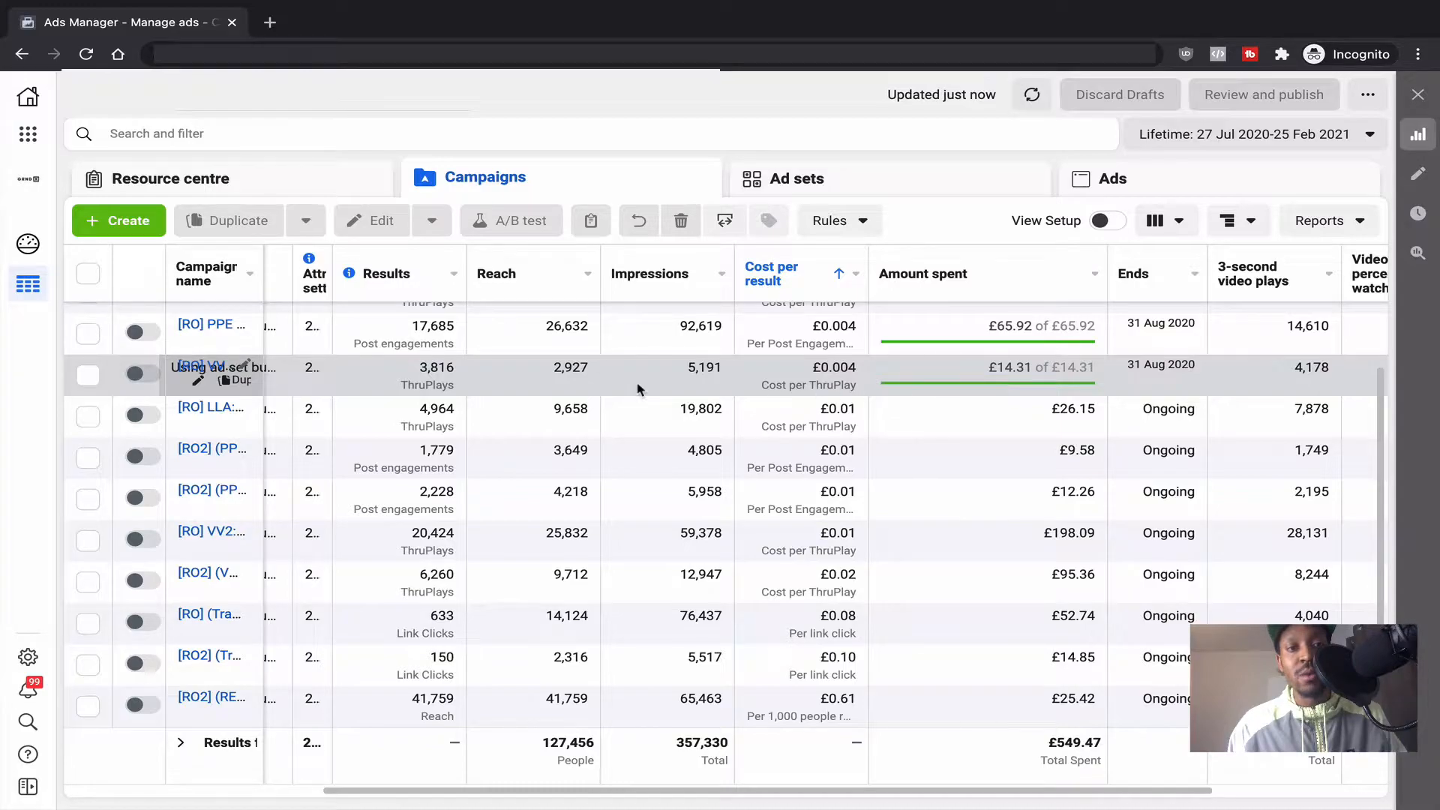
Step: Select the [RO] VV campaign that spent £14.31 and show the By Delivery breakdown choices
{"action": "left_click", "coordinate": [87, 375]}
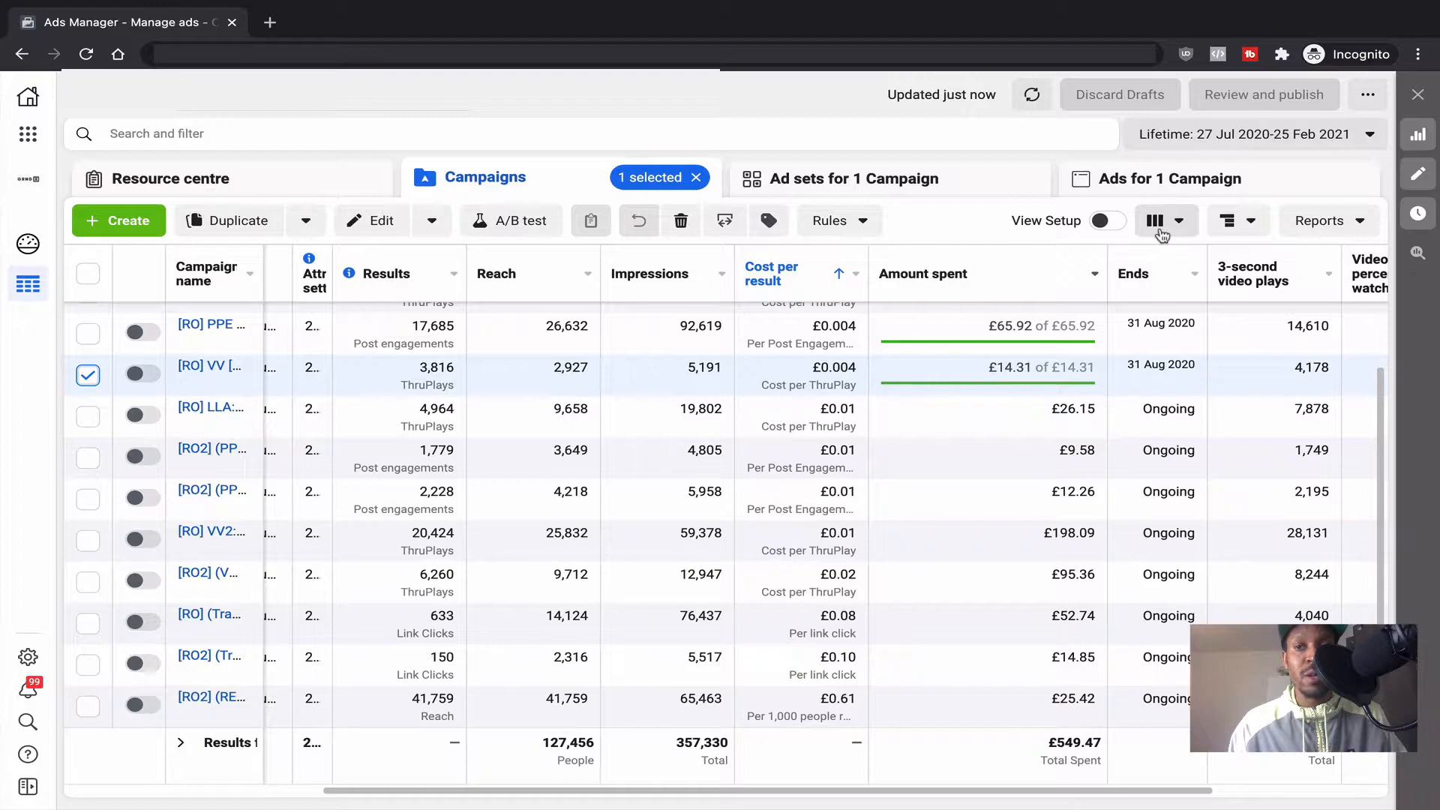
{"action": "left_click", "coordinate": [1232, 225]}
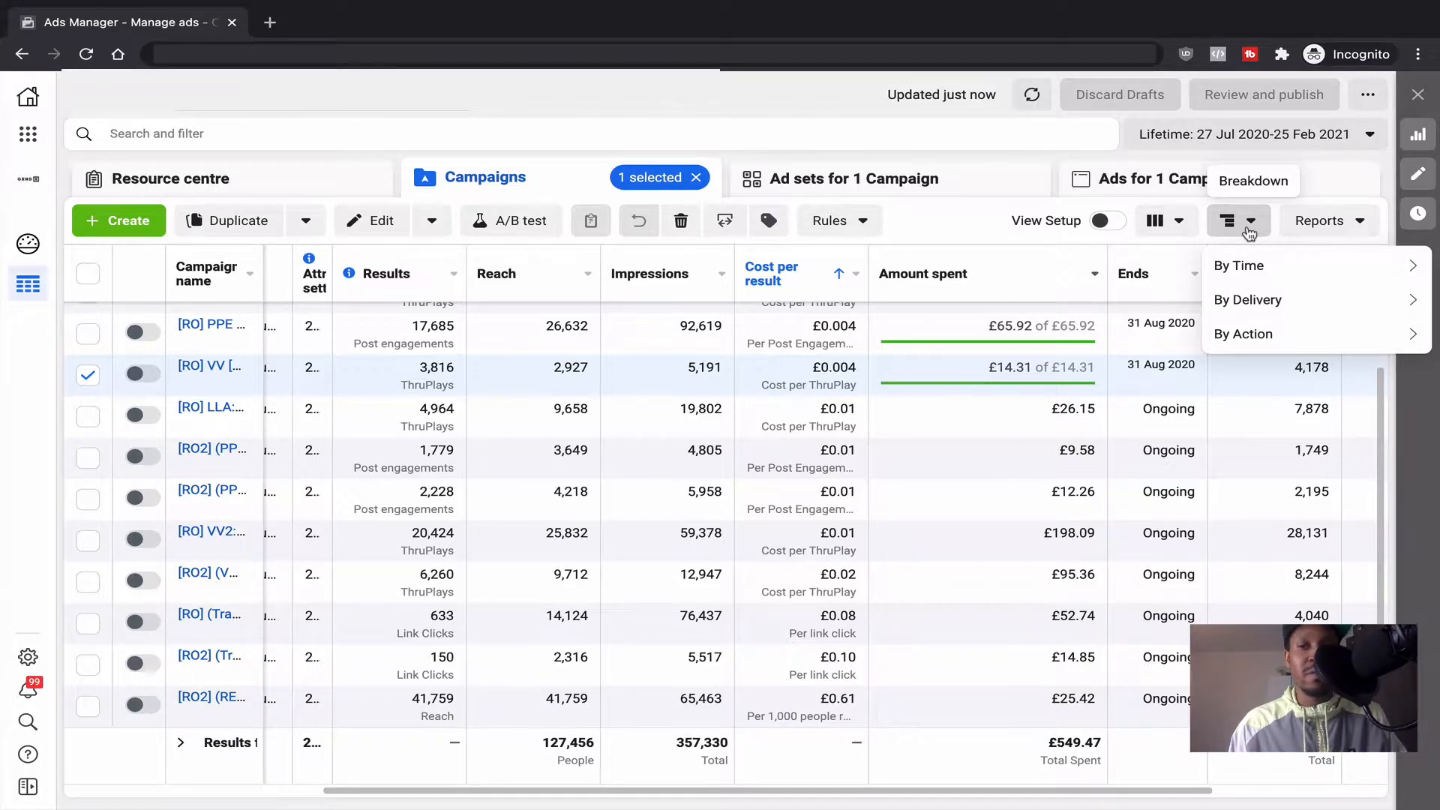
{"action": "mouse_move", "coordinate": [1238, 302]}
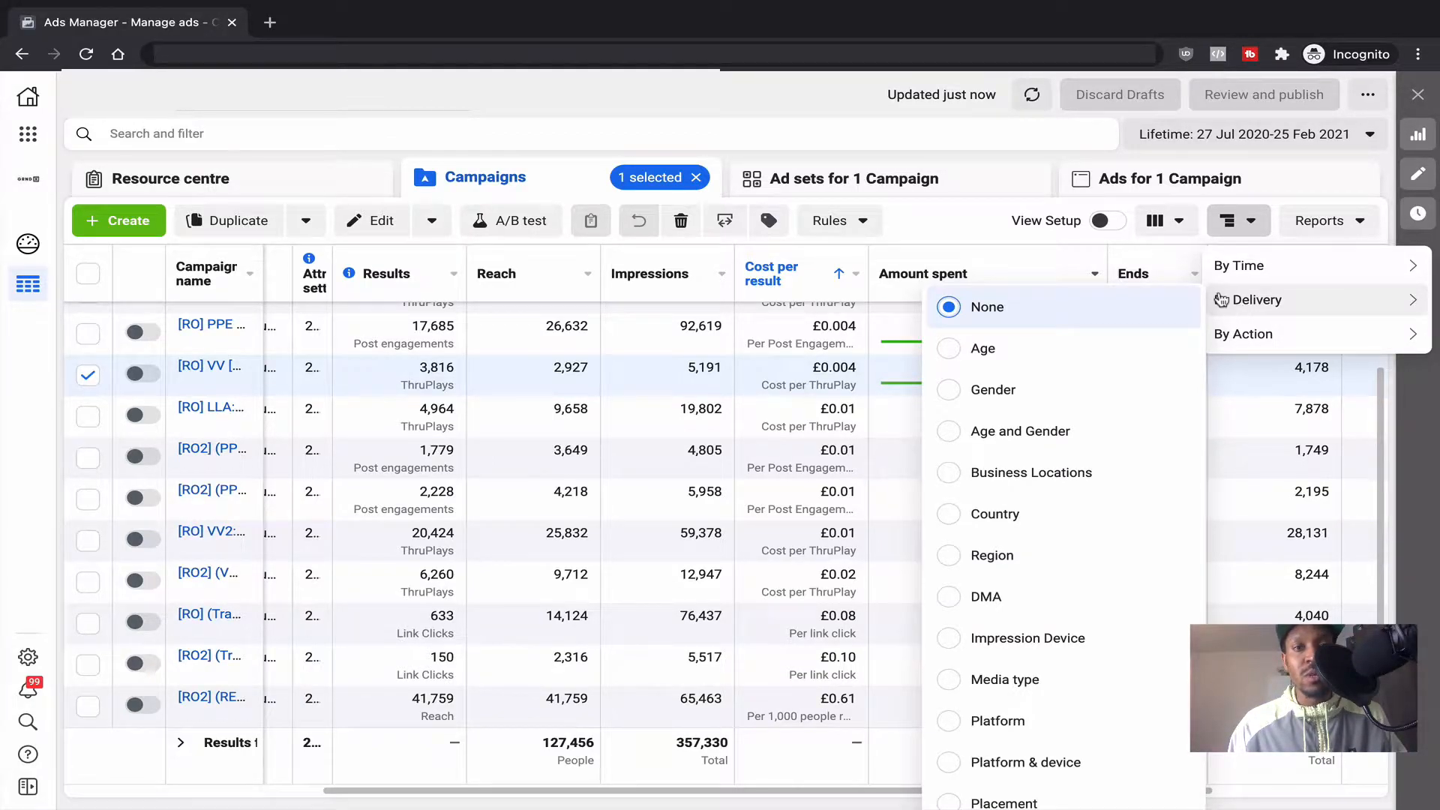
Step: Apply the saved 'VV ads' search to list only the five Video Views campaigns
{"action": "left_click", "coordinate": [824, 135]}
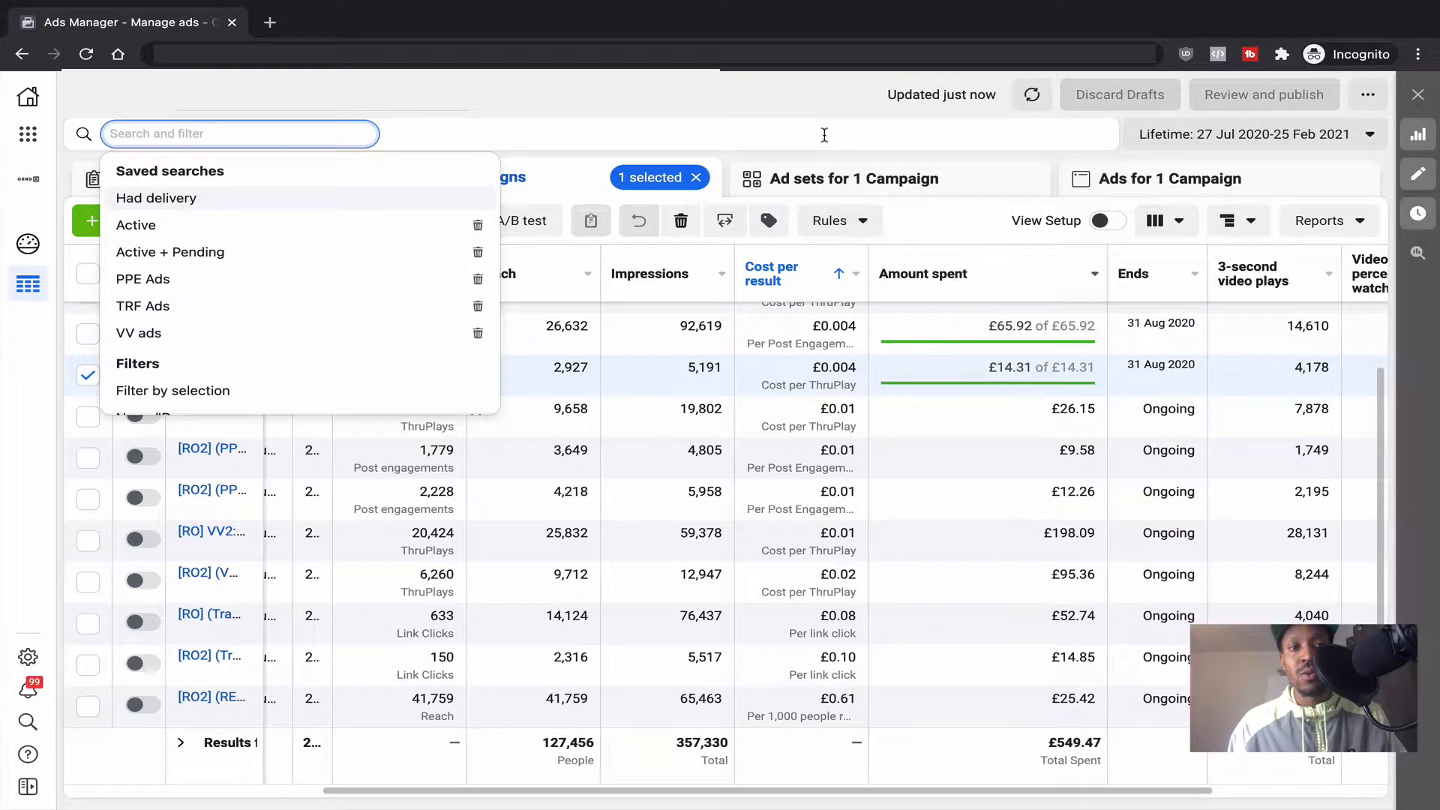
{"action": "left_click", "coordinate": [332, 330]}
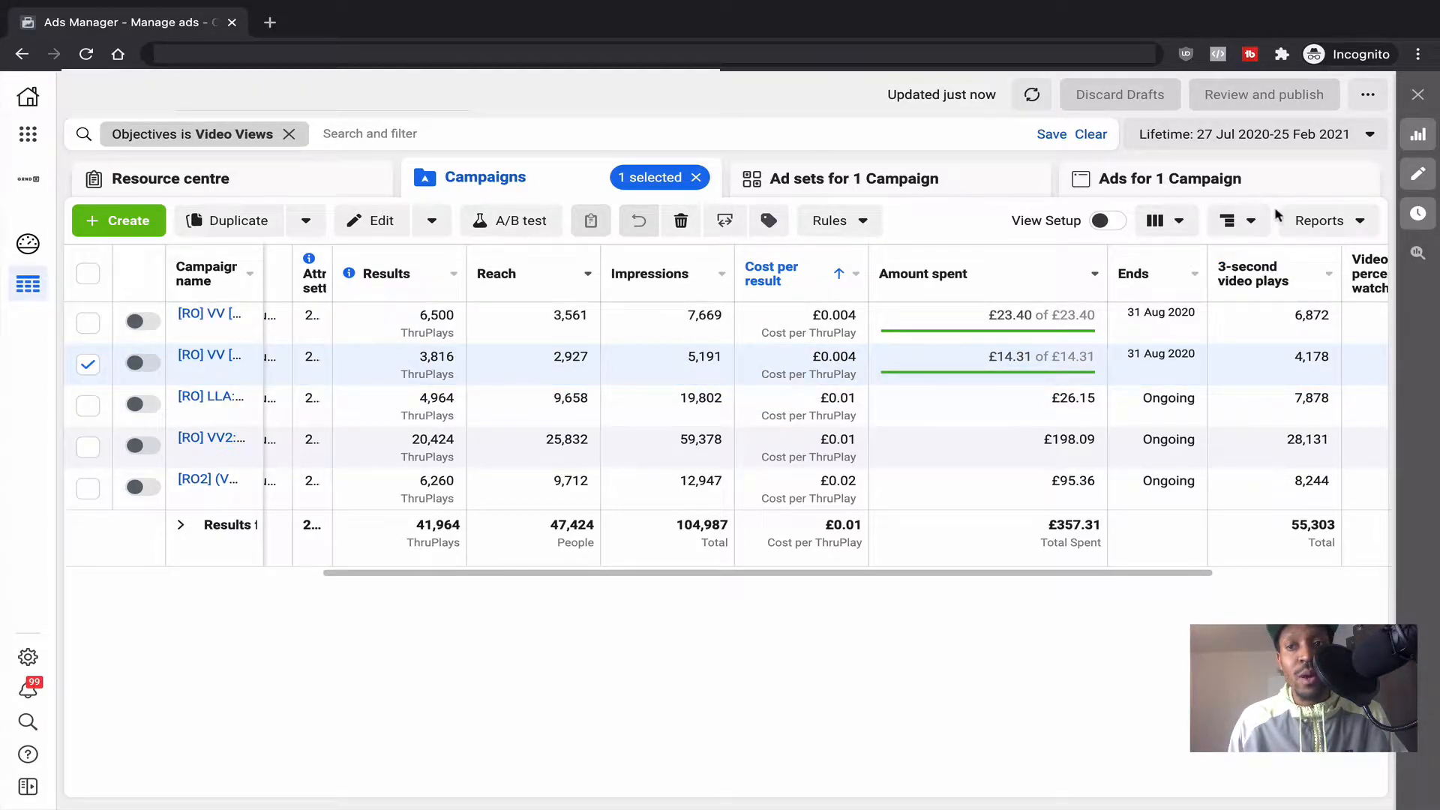
Step: From Reports, bring up the By Delivery breakdown list and scroll through its options
{"action": "left_click", "coordinate": [1307, 225]}
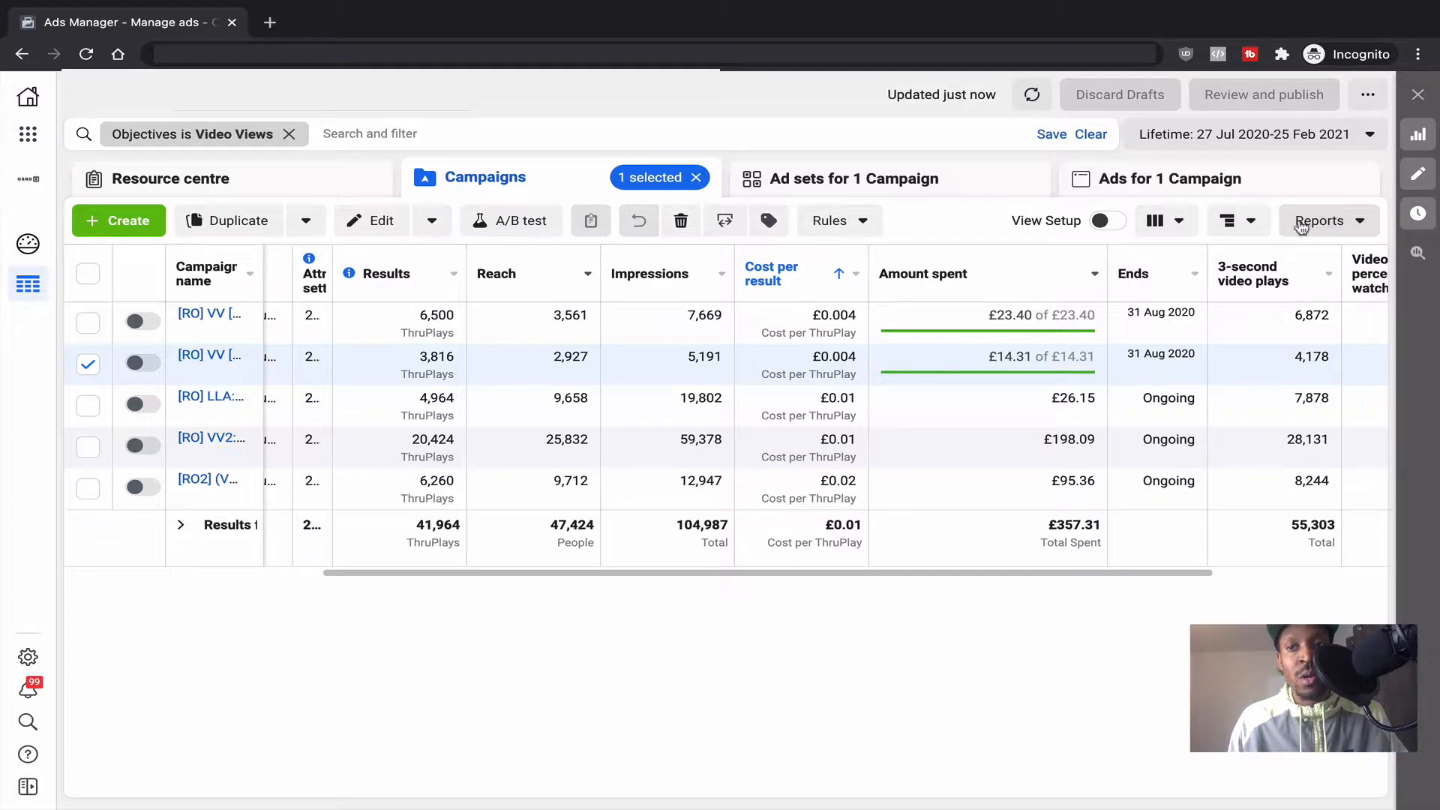
{"action": "left_click", "coordinate": [1237, 221]}
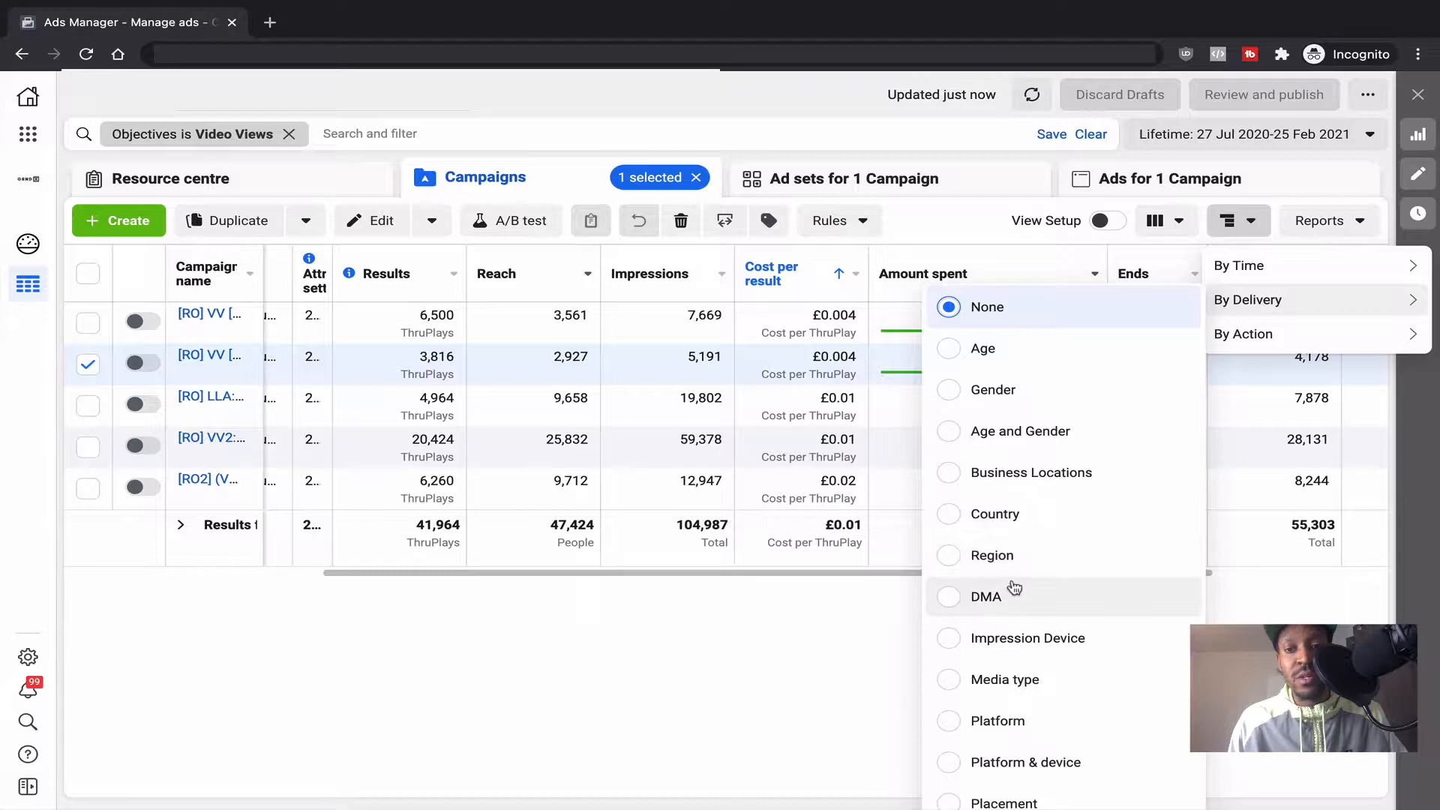
{"action": "scroll", "coordinate": [1014, 587], "scroll_direction": "down", "scroll_amount": 2}
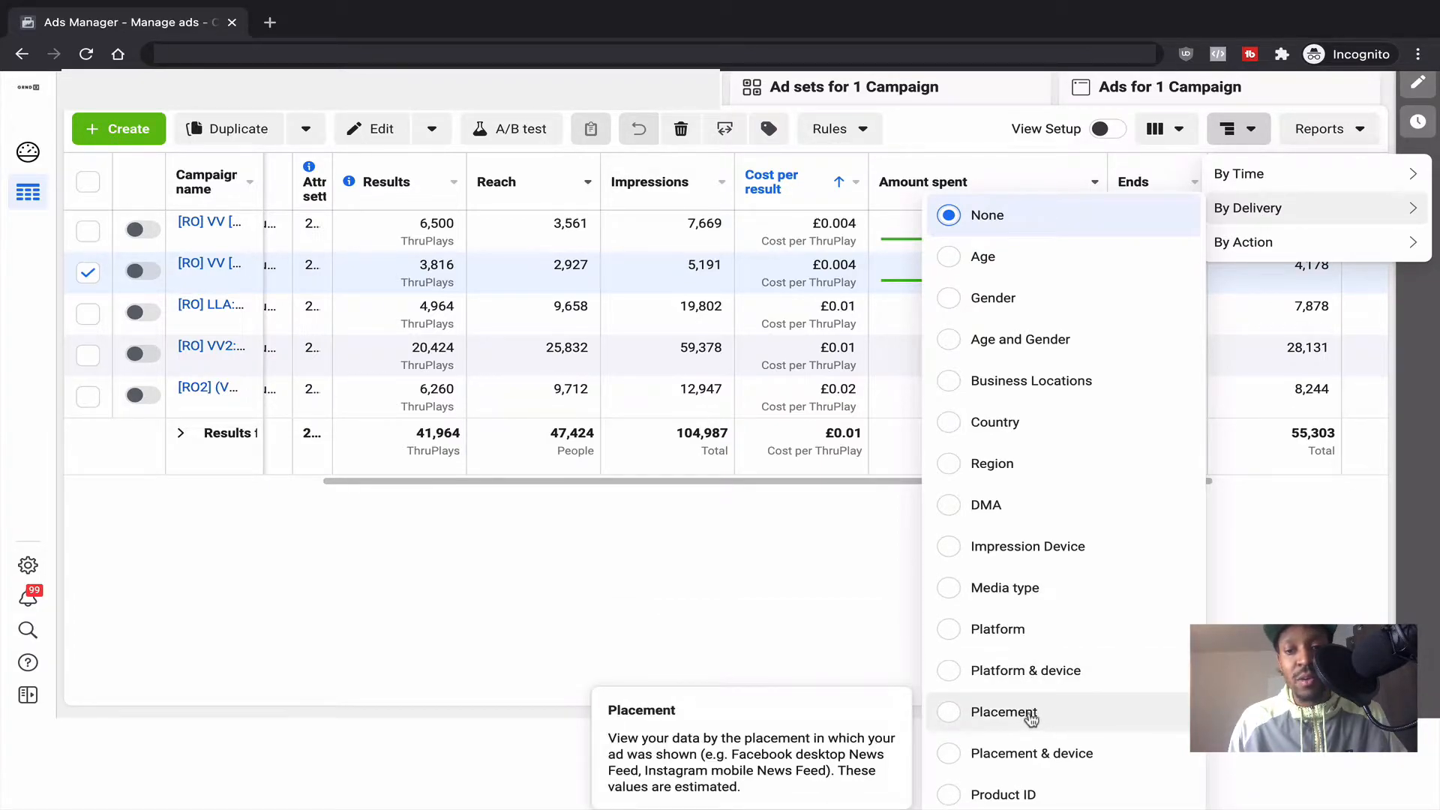
{"action": "scroll", "coordinate": [1050, 753], "scroll_direction": "down", "scroll_amount": 1}
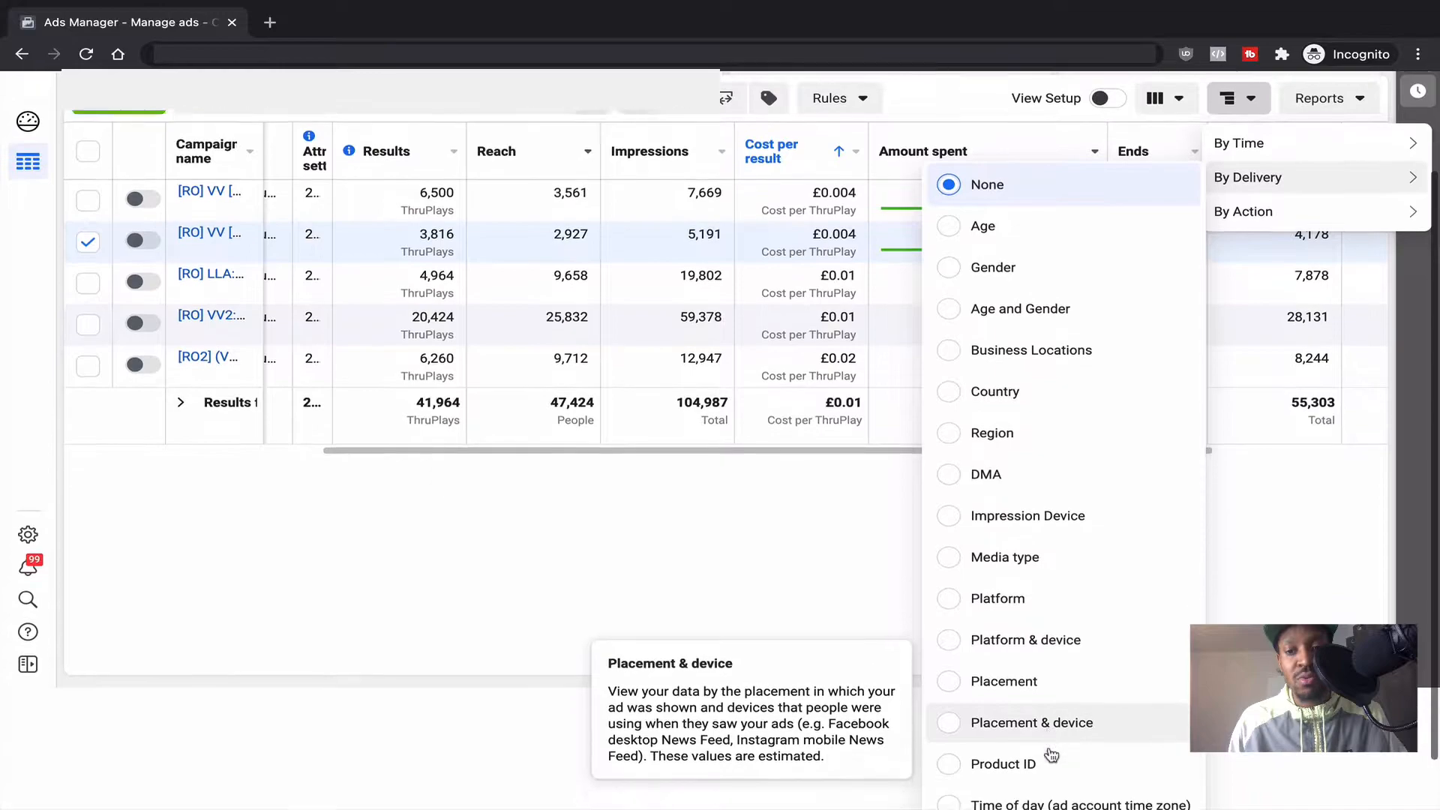
{"action": "scroll", "coordinate": [1049, 719], "scroll_direction": "down", "scroll_amount": 2}
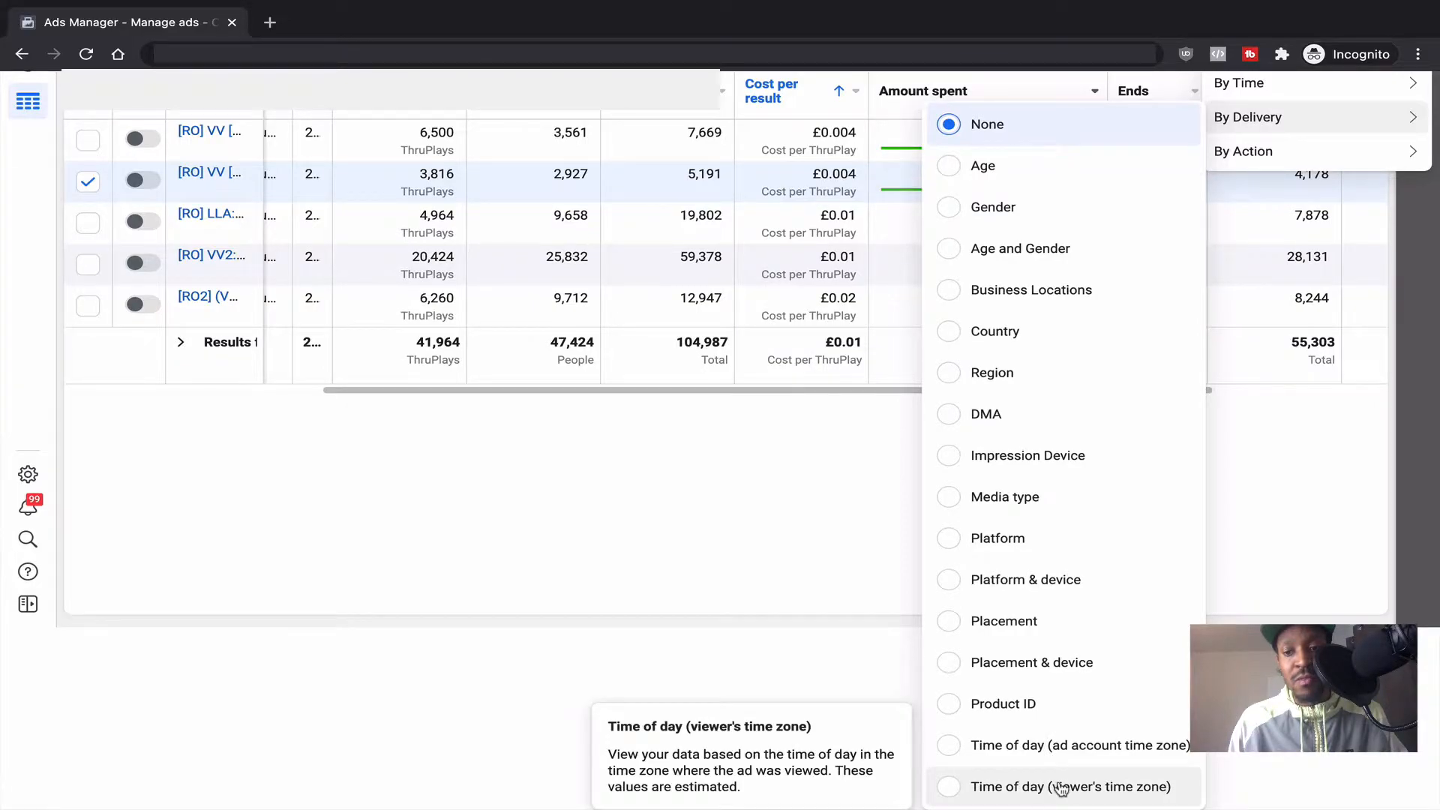
{"action": "scroll", "coordinate": [1109, 578], "scroll_direction": "up", "scroll_amount": 3}
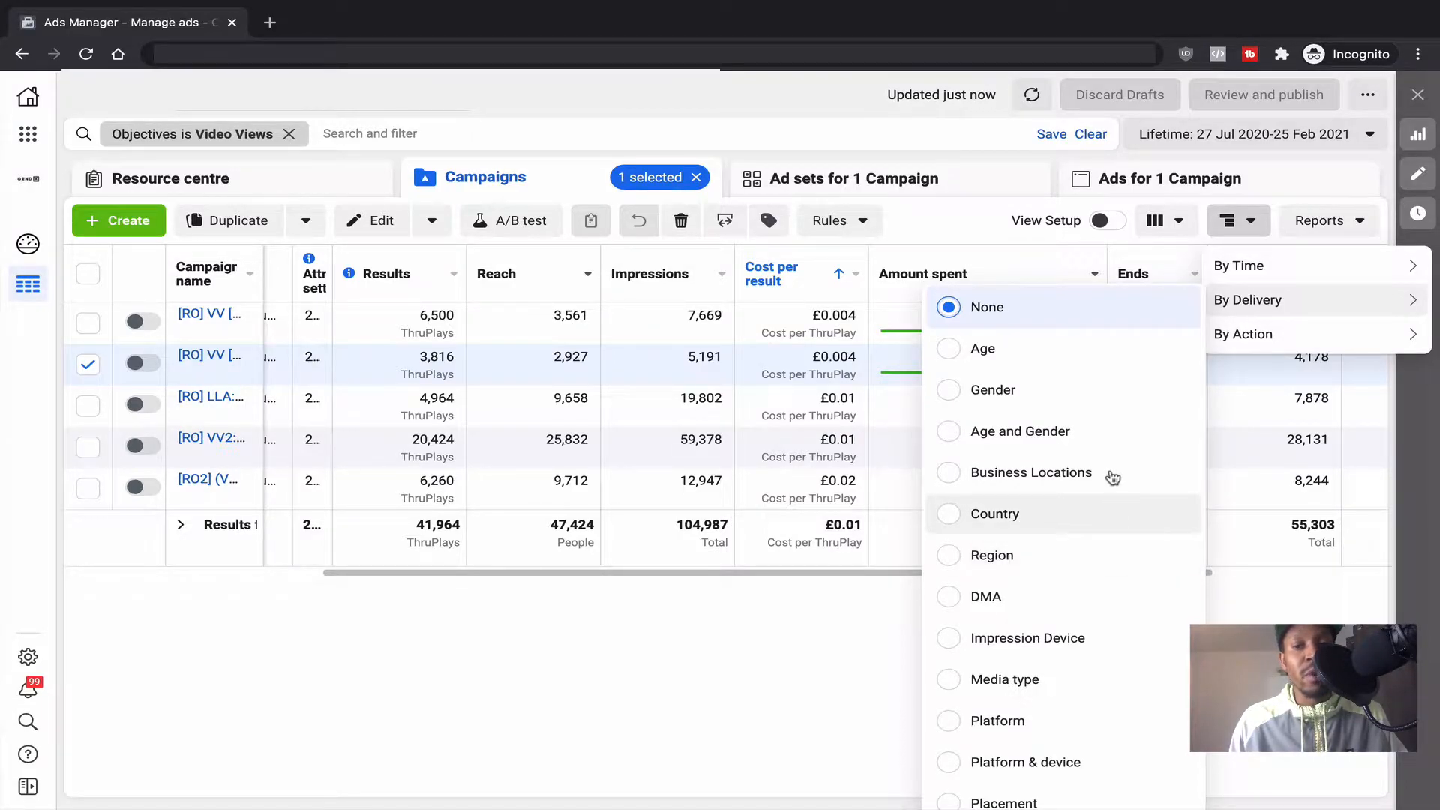
Step: Break the Video Views campaigns down by Age and review the 18–24 to 65+ rows
{"action": "left_click", "coordinate": [1054, 365]}
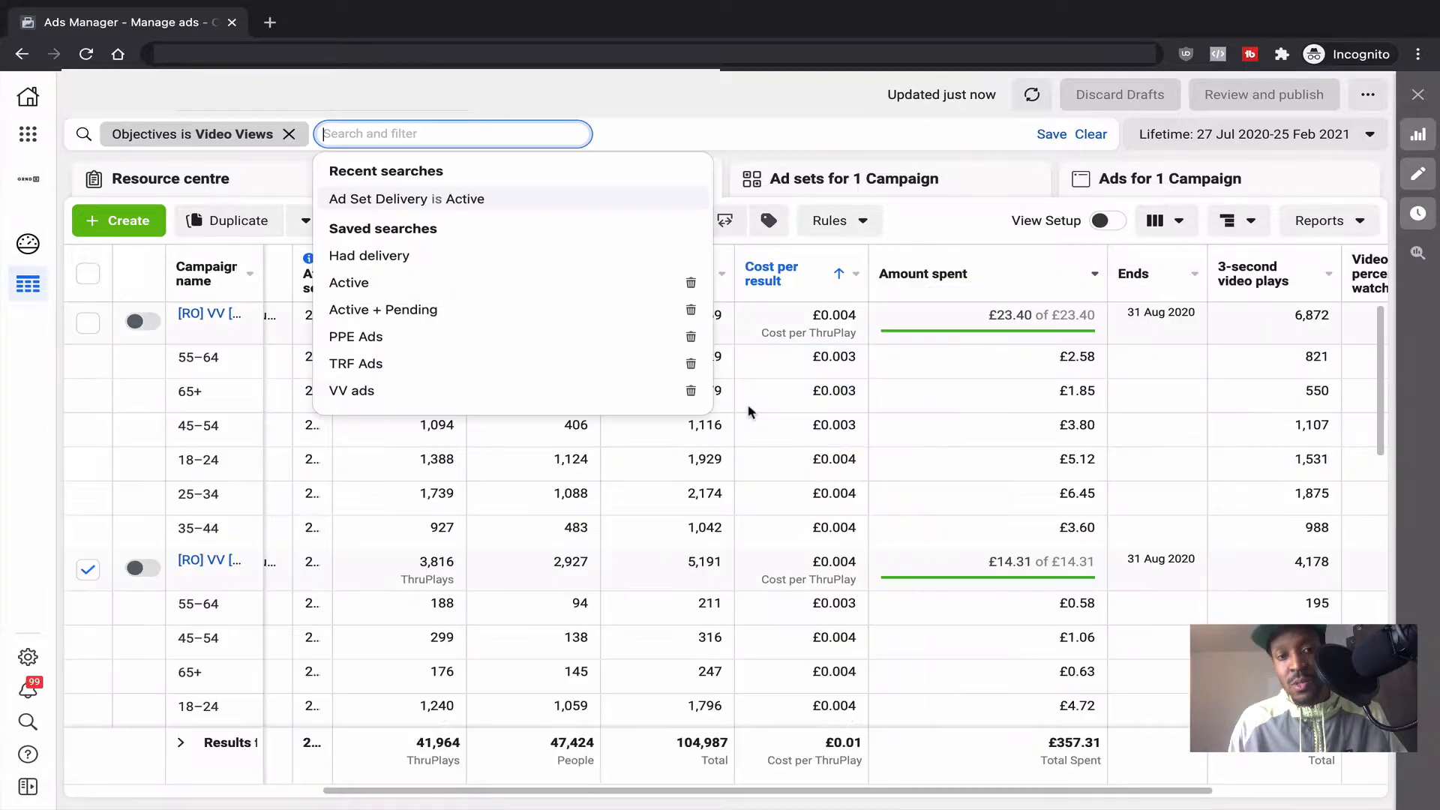
{"action": "scroll", "coordinate": [649, 579], "scroll_direction": "down", "scroll_amount": 1}
{"action": "scroll", "coordinate": [648, 579], "scroll_direction": "down", "scroll_amount": 1}
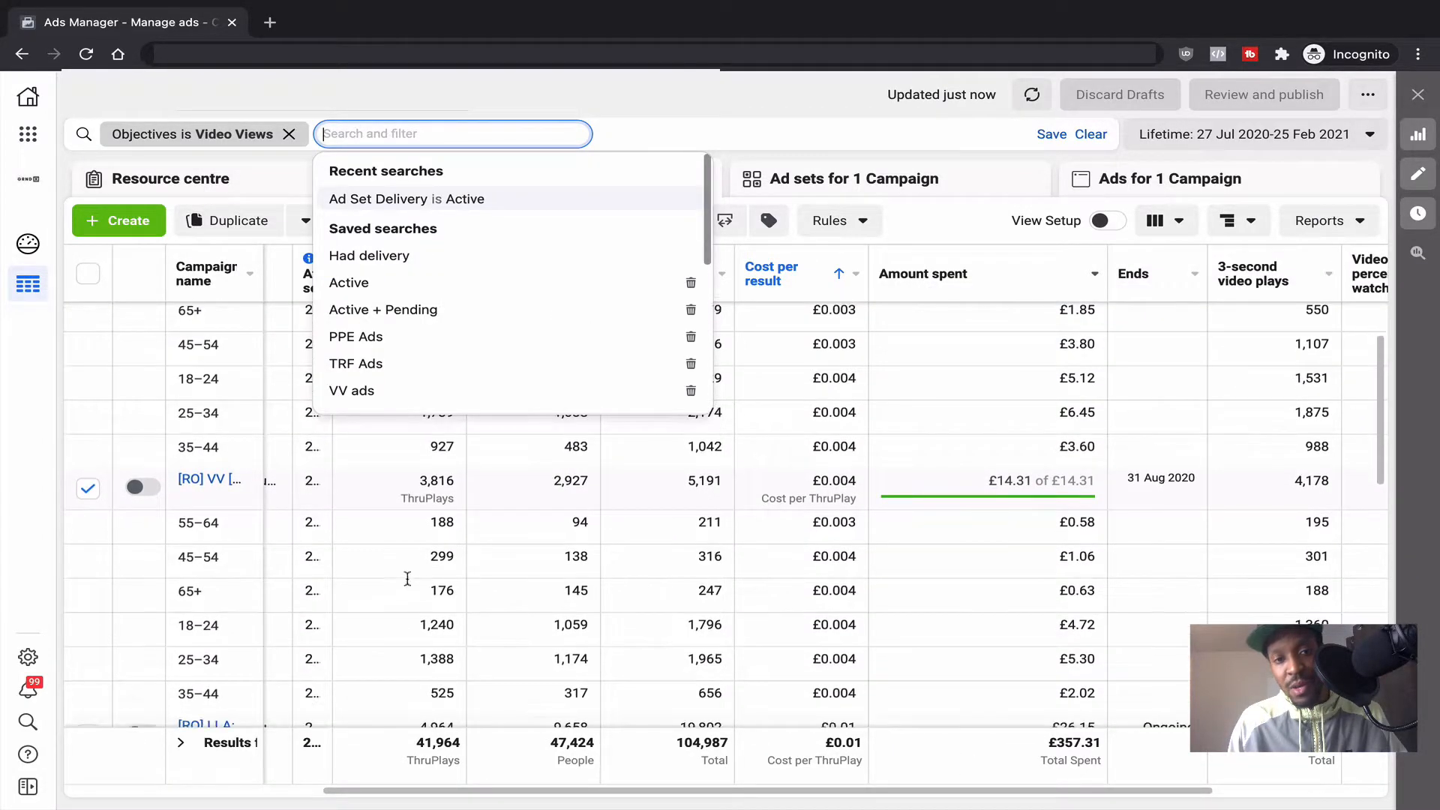
{"action": "left_click", "coordinate": [24, 424]}
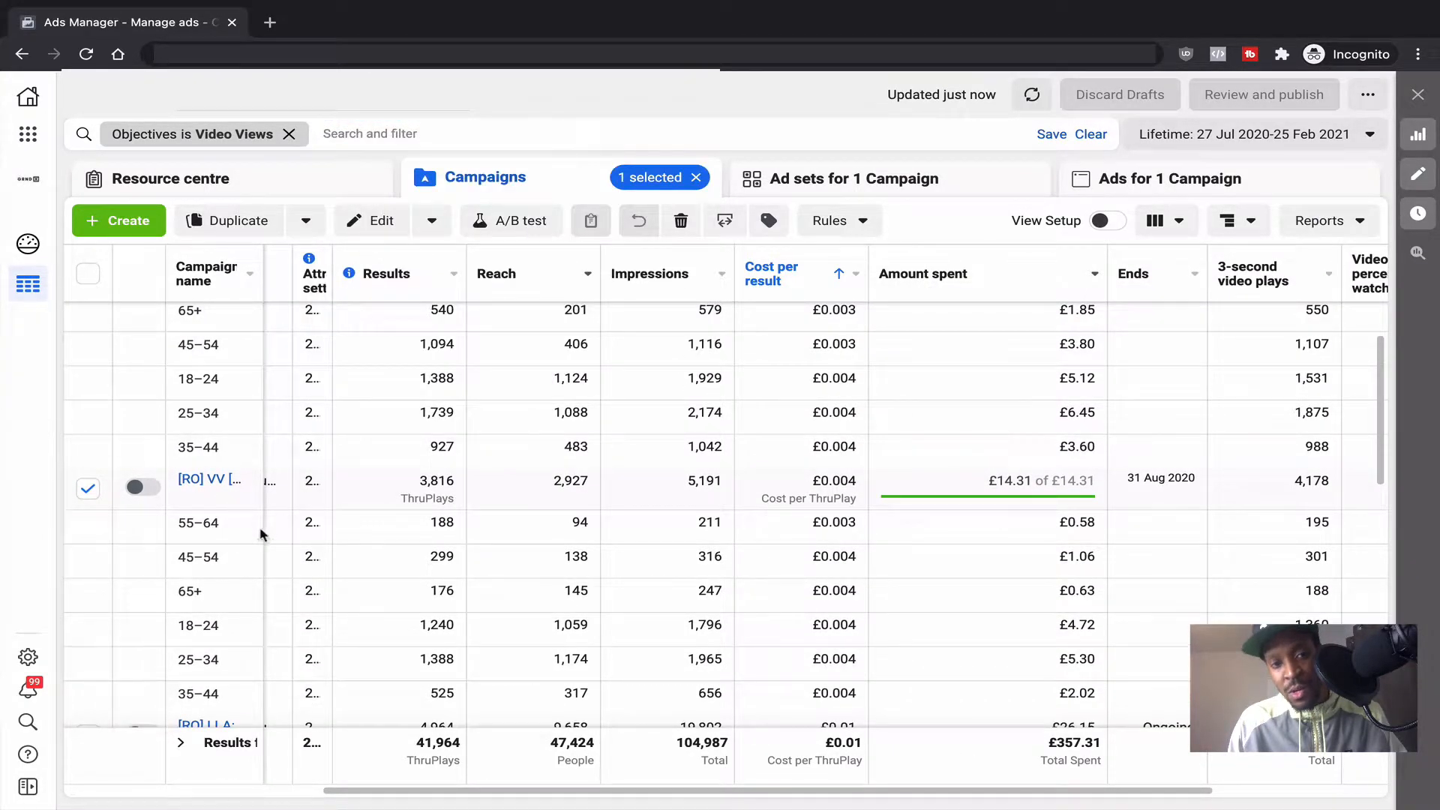
{"action": "scroll", "coordinate": [362, 558], "scroll_direction": "down", "scroll_amount": 1}
{"action": "scroll", "coordinate": [362, 558], "scroll_direction": "down", "scroll_amount": 1}
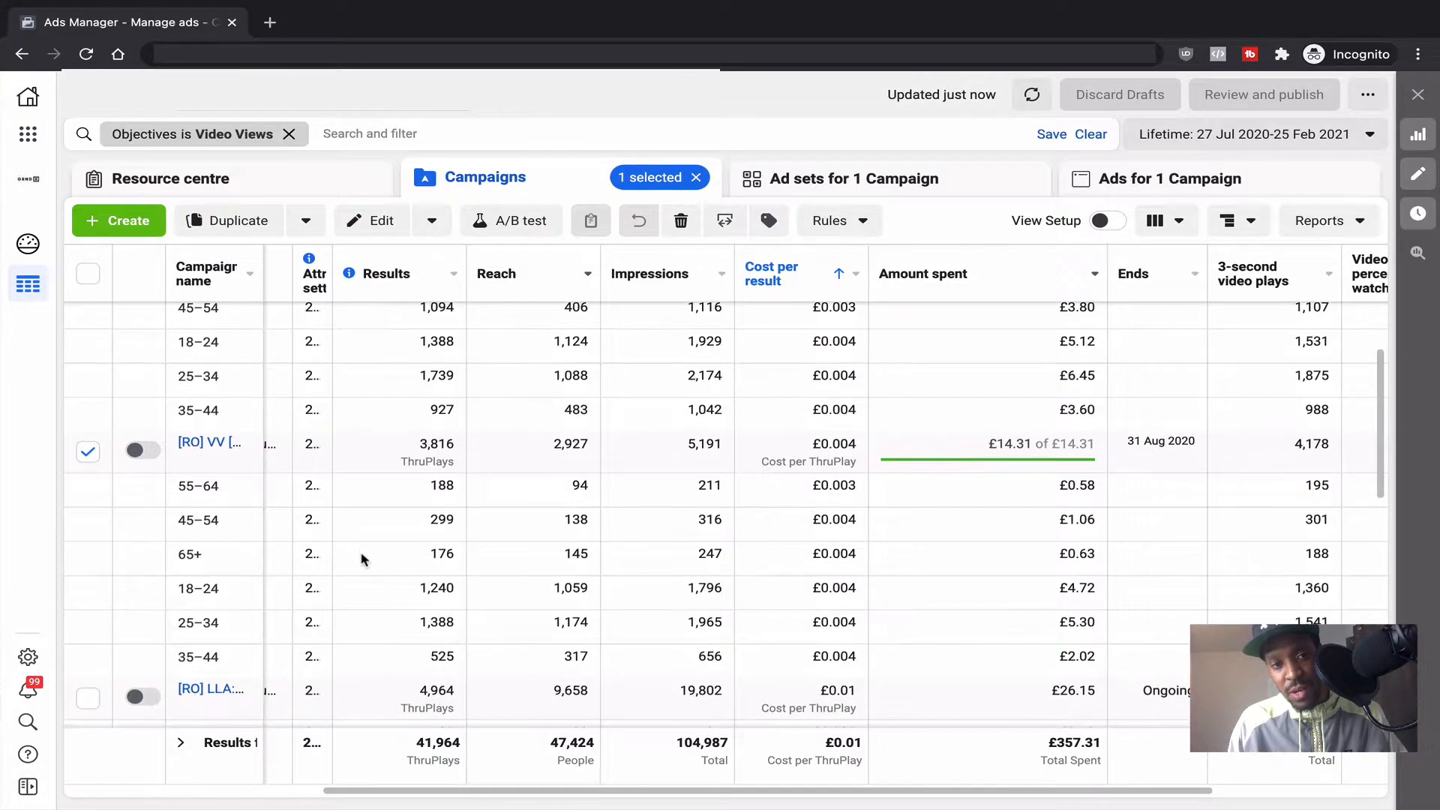
{"action": "scroll", "coordinate": [427, 505], "scroll_direction": "right", "scroll_amount": 2}
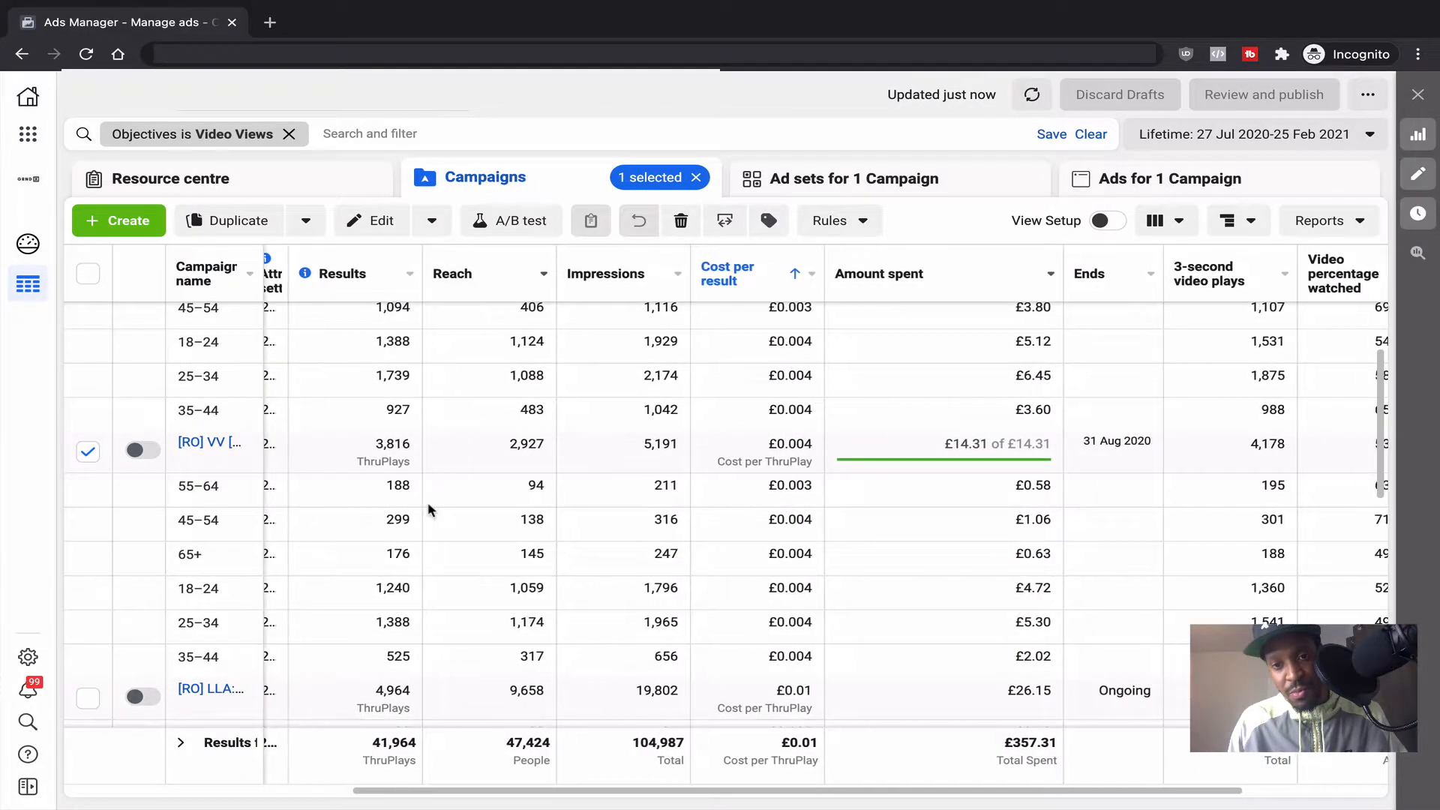
{"action": "scroll", "coordinate": [429, 509], "scroll_direction": "left", "scroll_amount": 2}
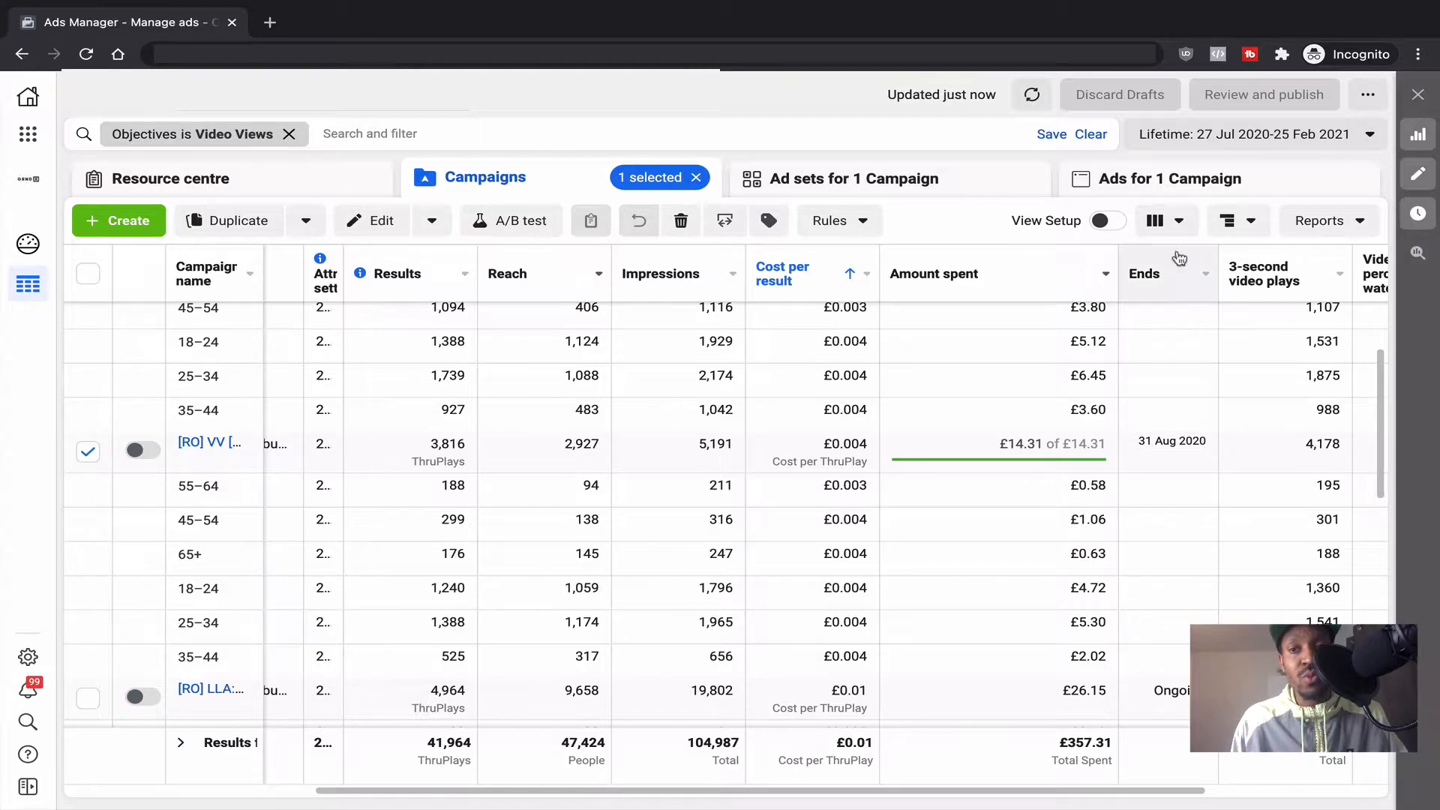
Step: Switch the breakdown to Country and review rows like Germany, Ghana and United Kingdom
{"action": "left_click", "coordinate": [1239, 220]}
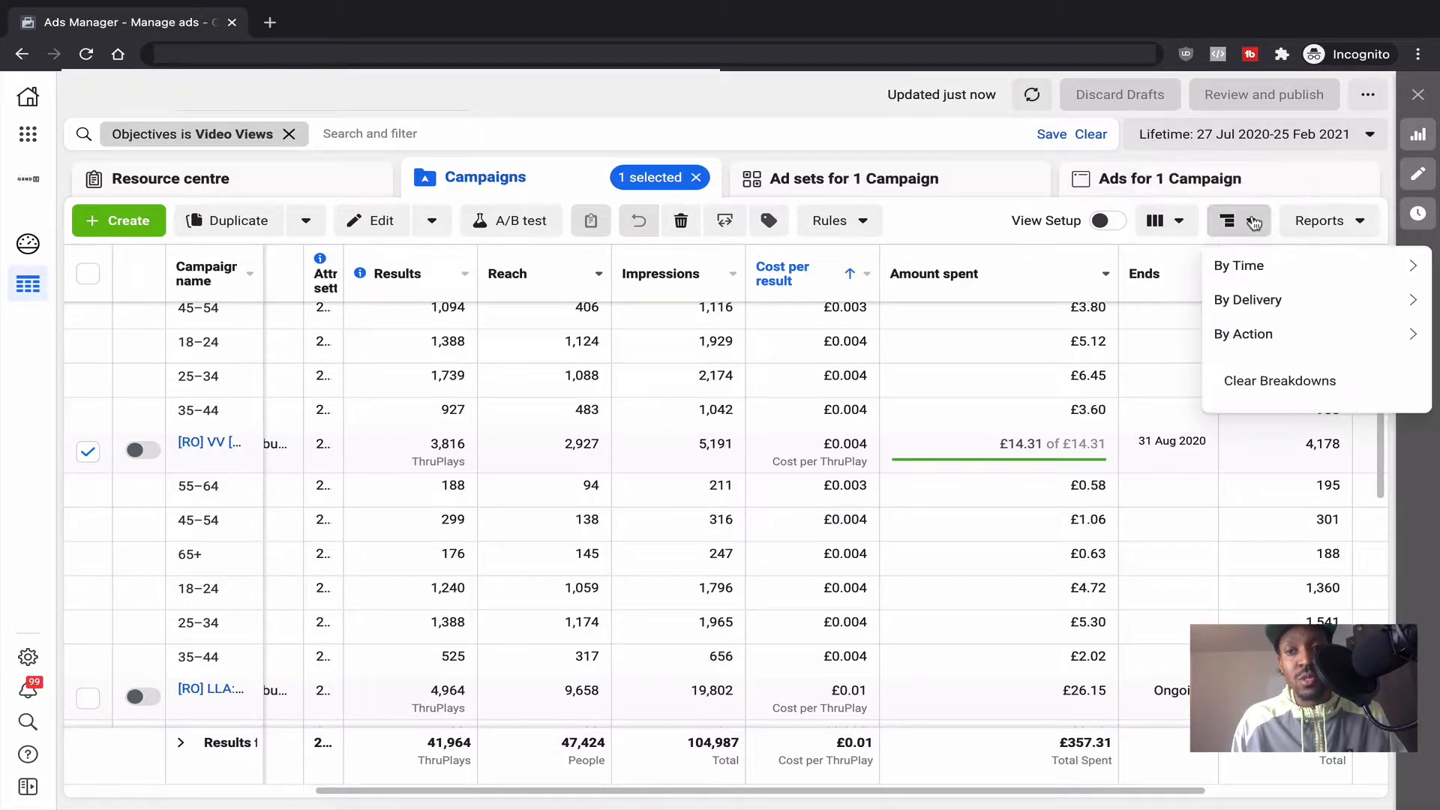
{"action": "mouse_move", "coordinate": [1271, 302]}
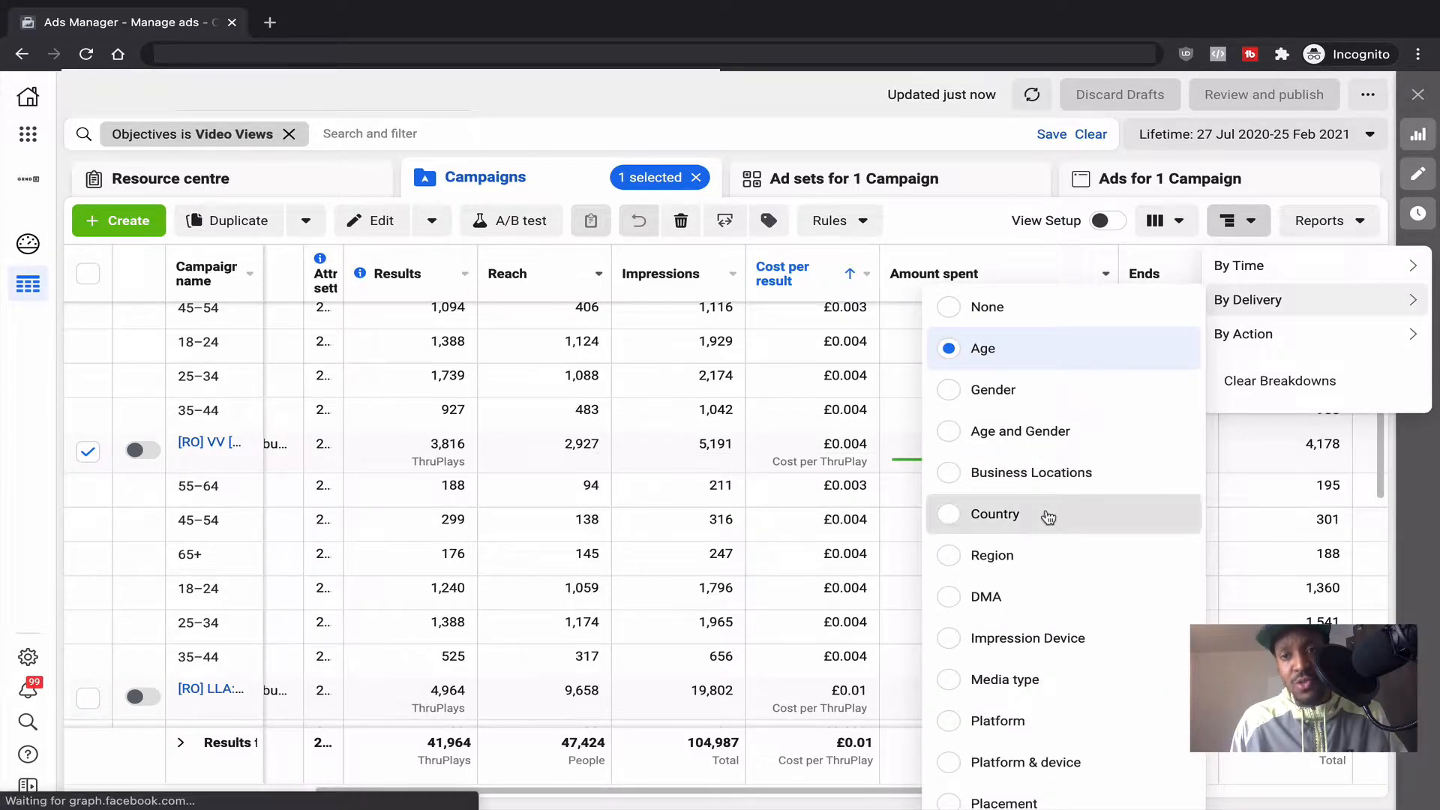
{"action": "left_click", "coordinate": [1021, 501]}
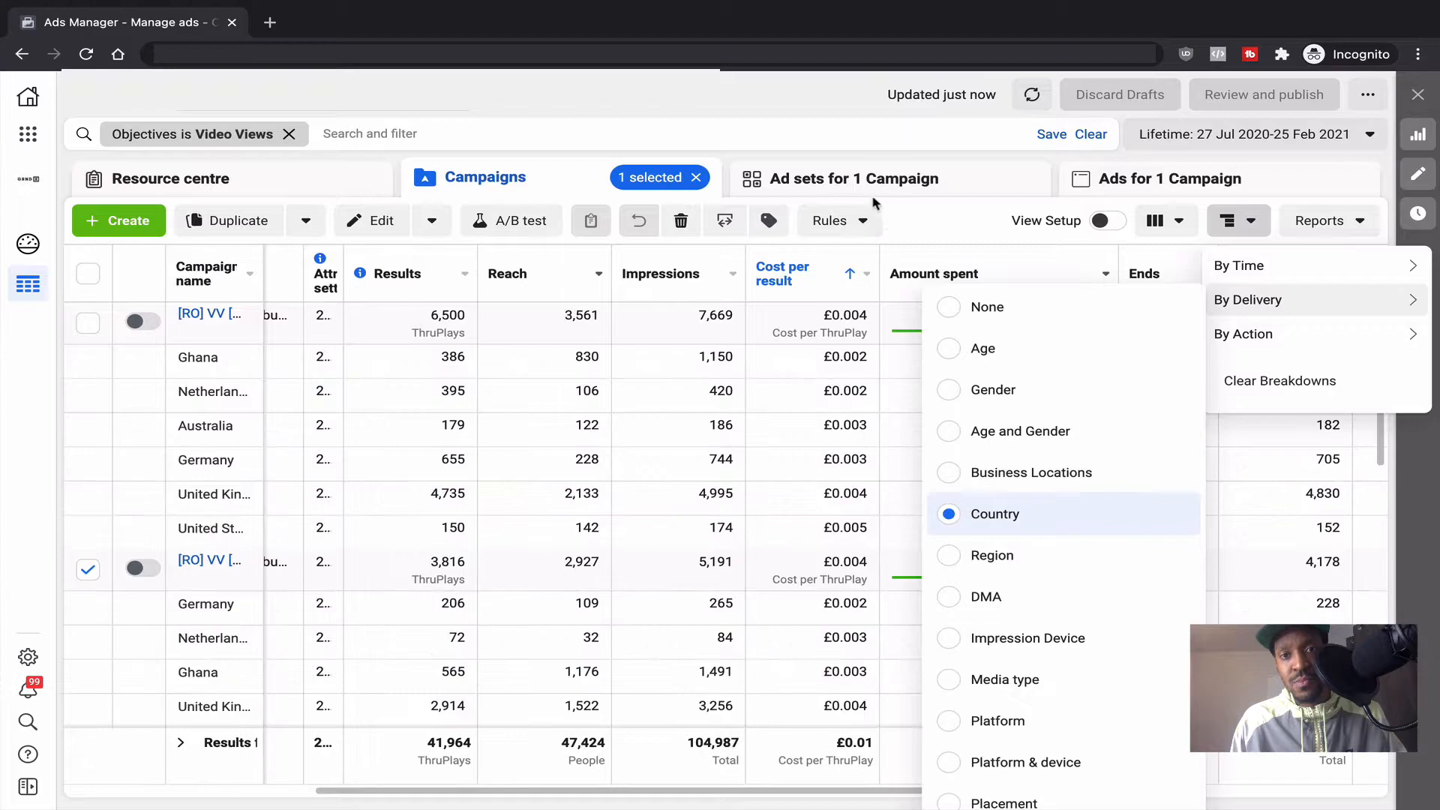
{"action": "left_click", "coordinate": [790, 127]}
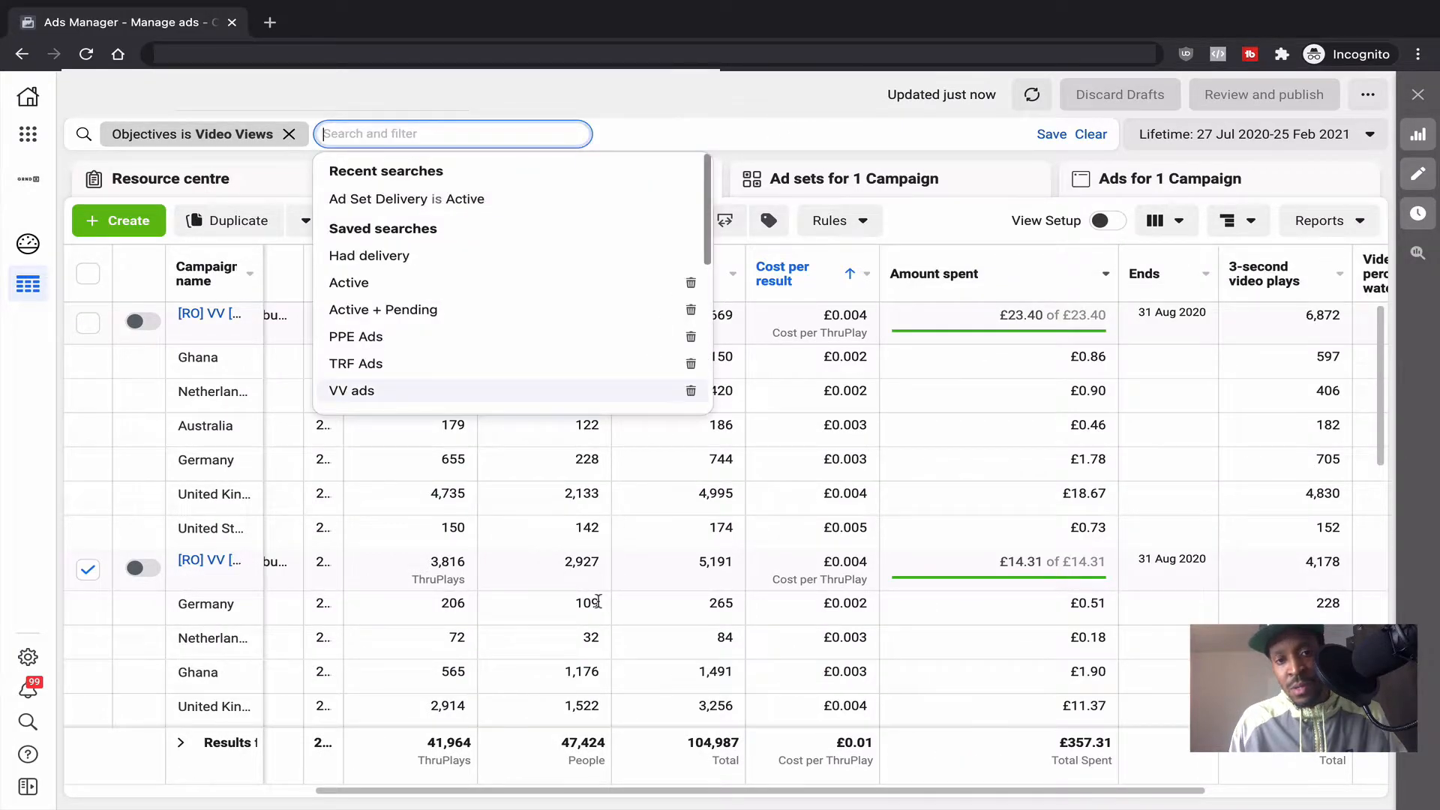
{"action": "scroll", "coordinate": [610, 264], "scroll_direction": "down", "scroll_amount": 1}
{"action": "left_click", "coordinate": [682, 121]}
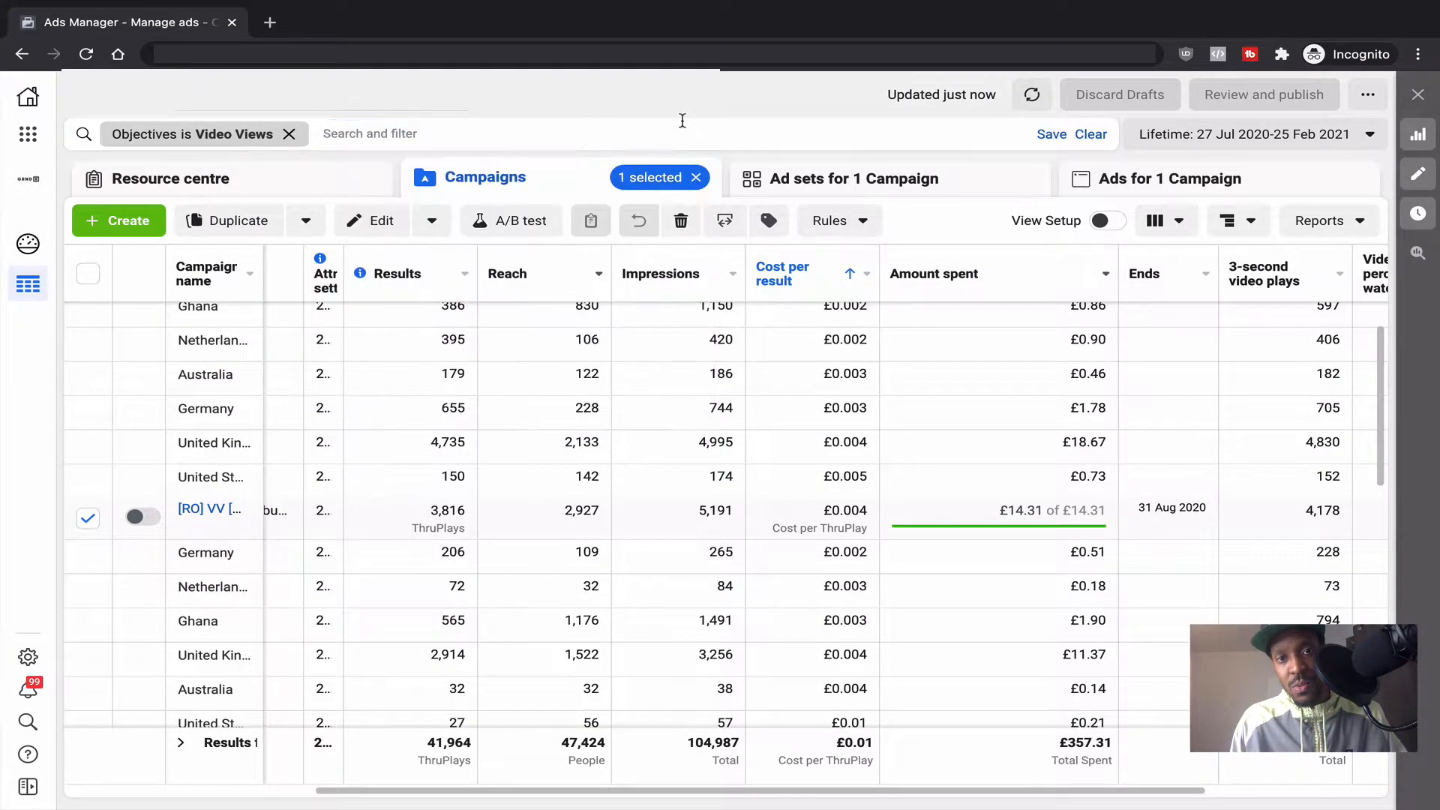
{"action": "scroll", "coordinate": [597, 568], "scroll_direction": "down", "scroll_amount": 2}
{"action": "scroll", "coordinate": [598, 569], "scroll_direction": "down", "scroll_amount": 2}
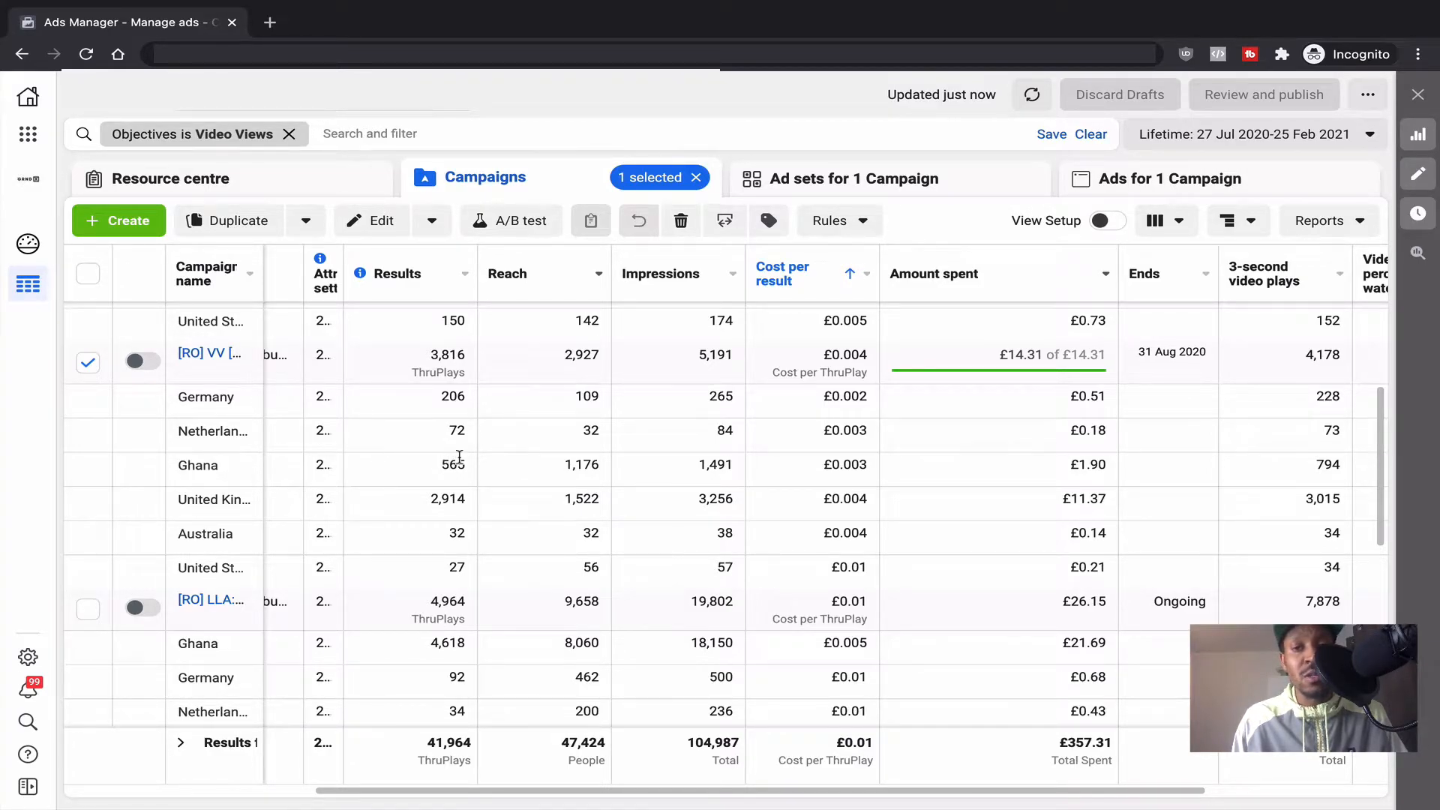
Step: Change the By Delivery breakdown to Platform & device
{"action": "left_click", "coordinate": [1229, 225]}
{"action": "mouse_move", "coordinate": [1225, 300]}
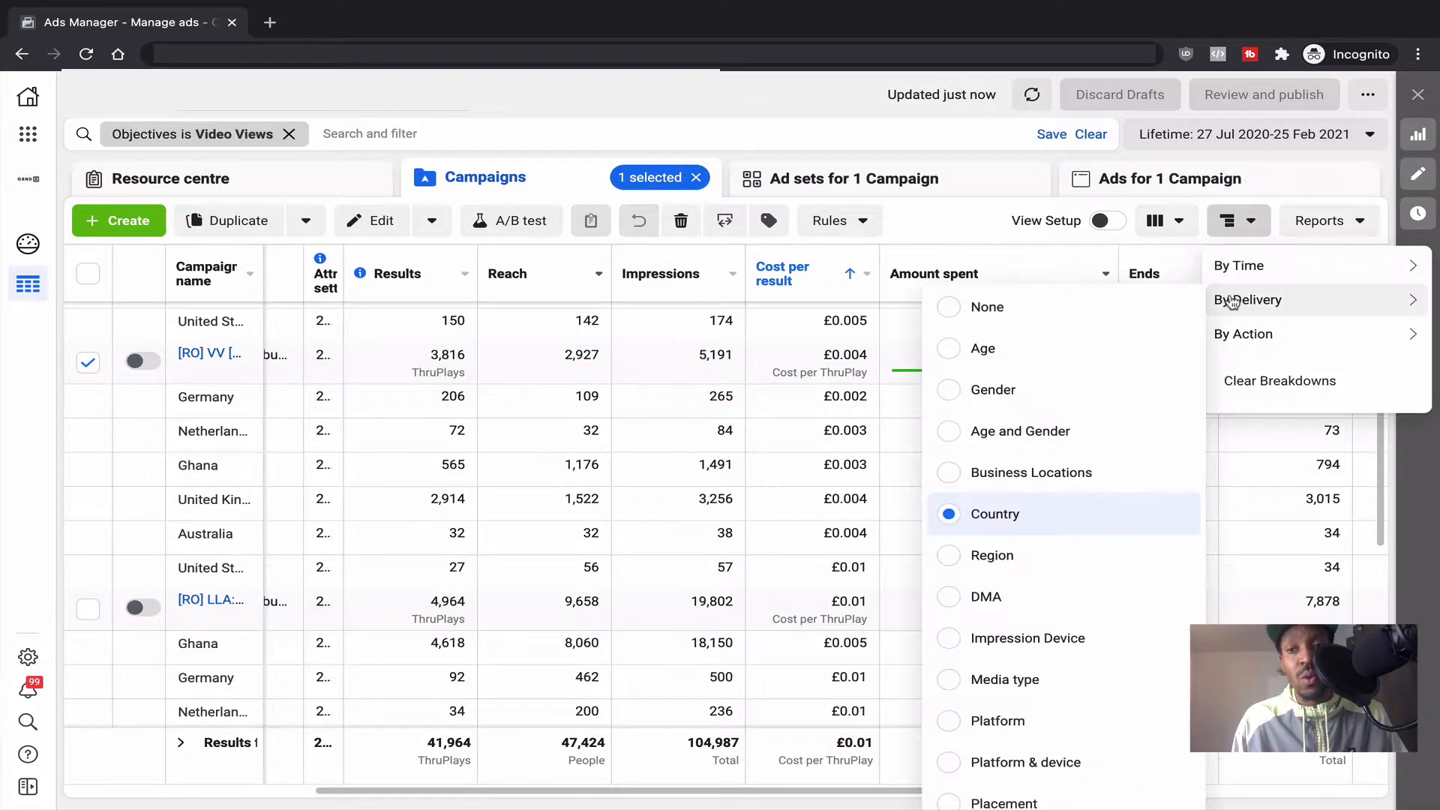
{"action": "scroll", "coordinate": [1057, 495], "scroll_direction": "down", "scroll_amount": 2}
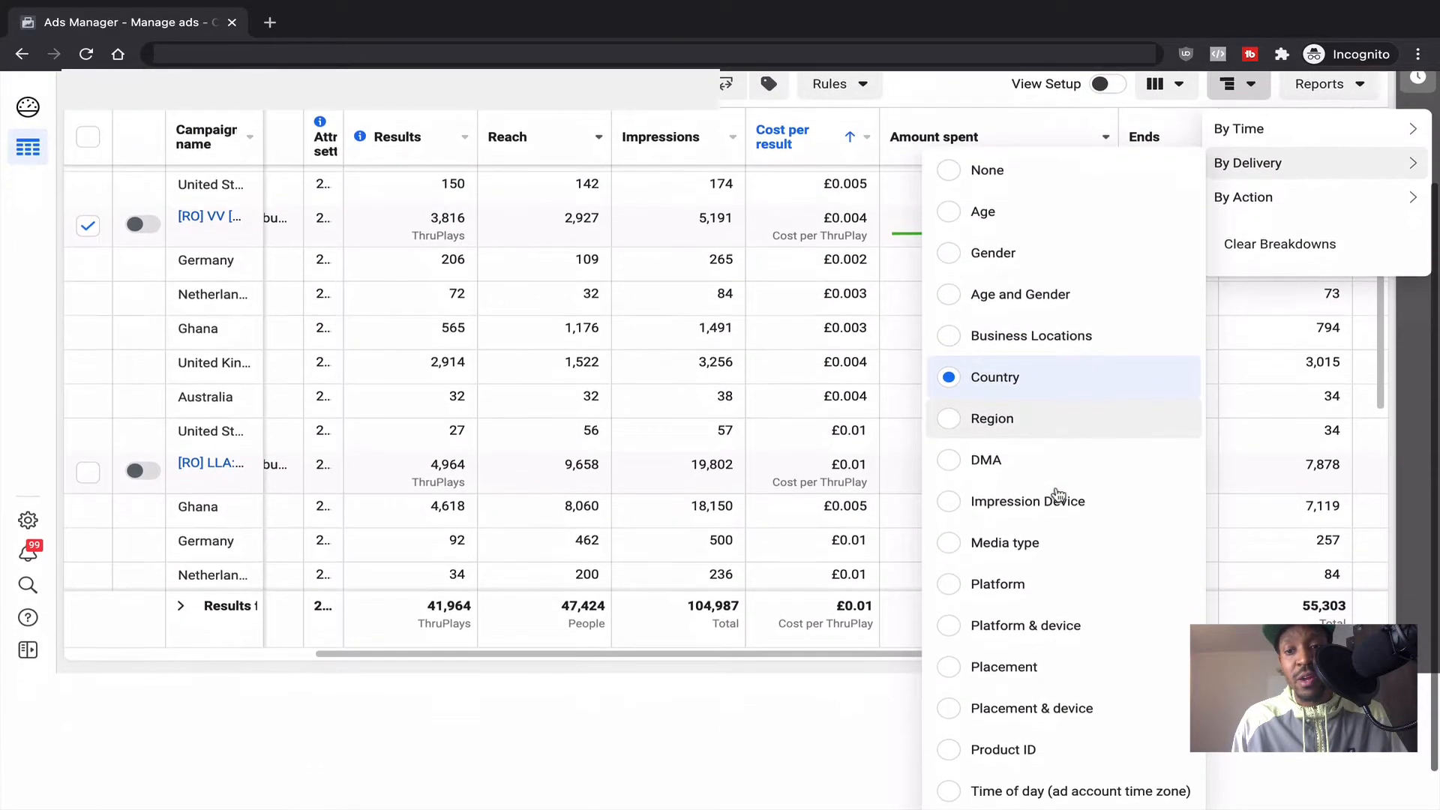
{"action": "scroll", "coordinate": [1052, 545], "scroll_direction": "down", "scroll_amount": 1}
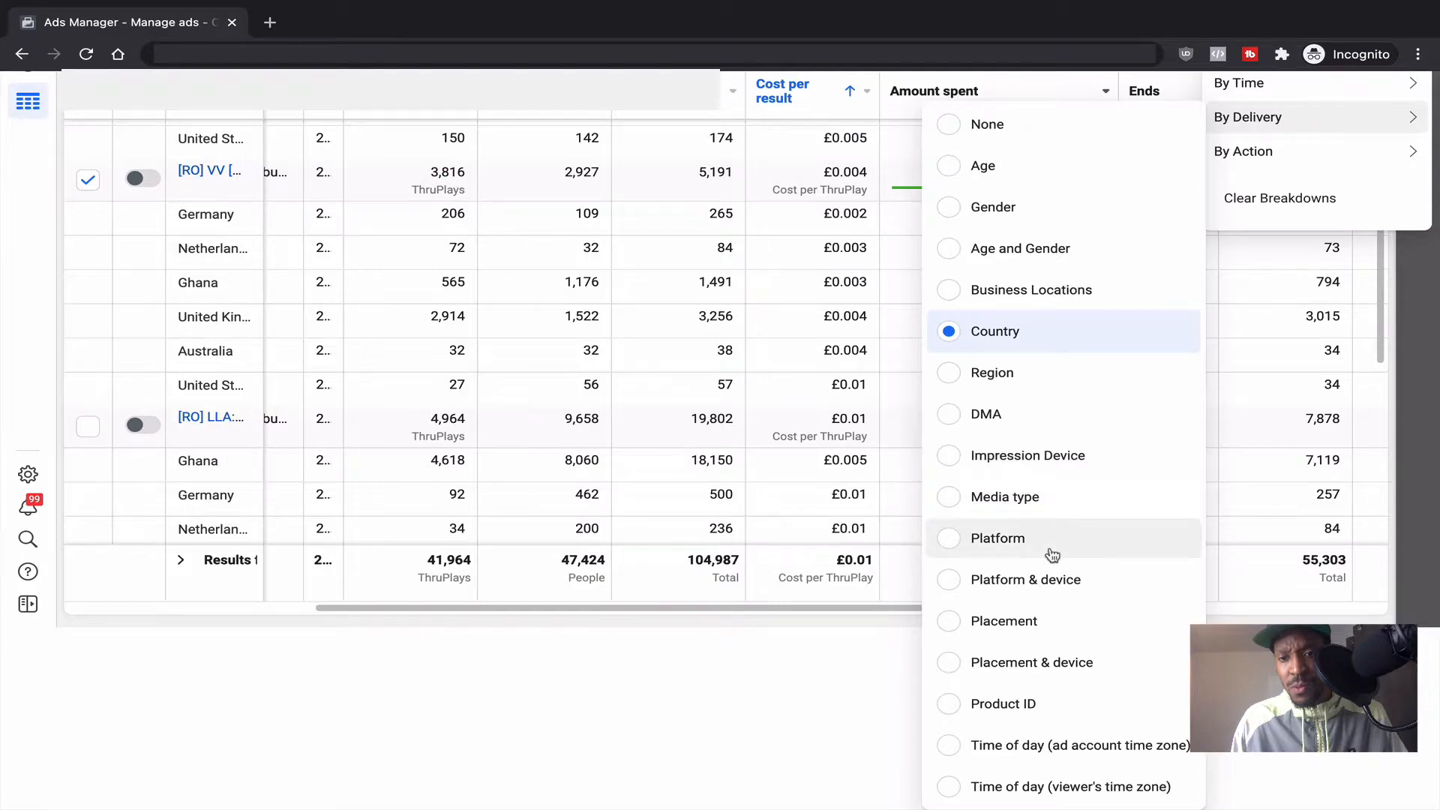
{"action": "left_click", "coordinate": [1042, 579]}
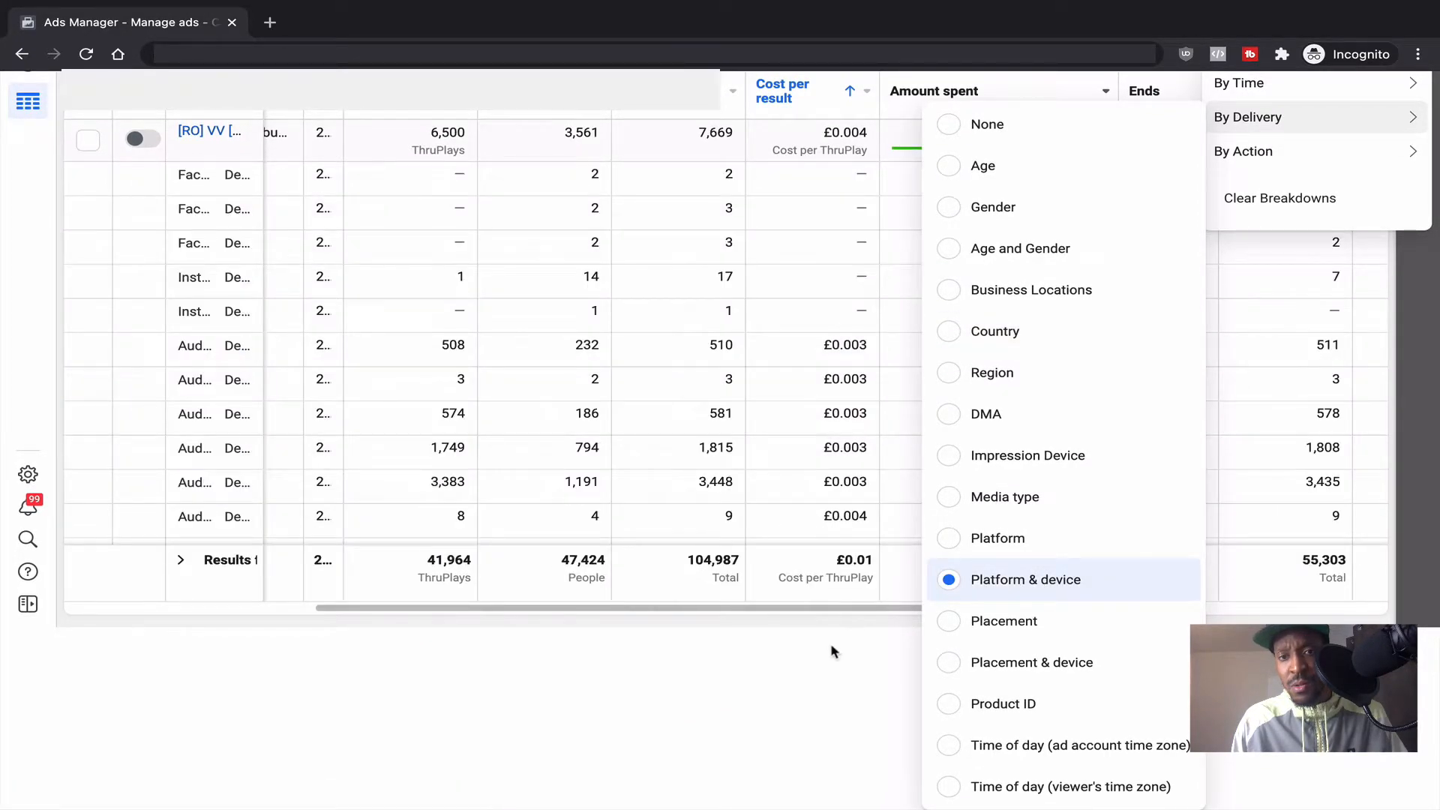
Step: Scroll through platform-device rows such as Audience Network iPhone and Facebook iPad
{"action": "scroll", "coordinate": [832, 651], "scroll_direction": "up", "scroll_amount": 3}
{"action": "scroll", "coordinate": [630, 578], "scroll_direction": "down", "scroll_amount": 1}
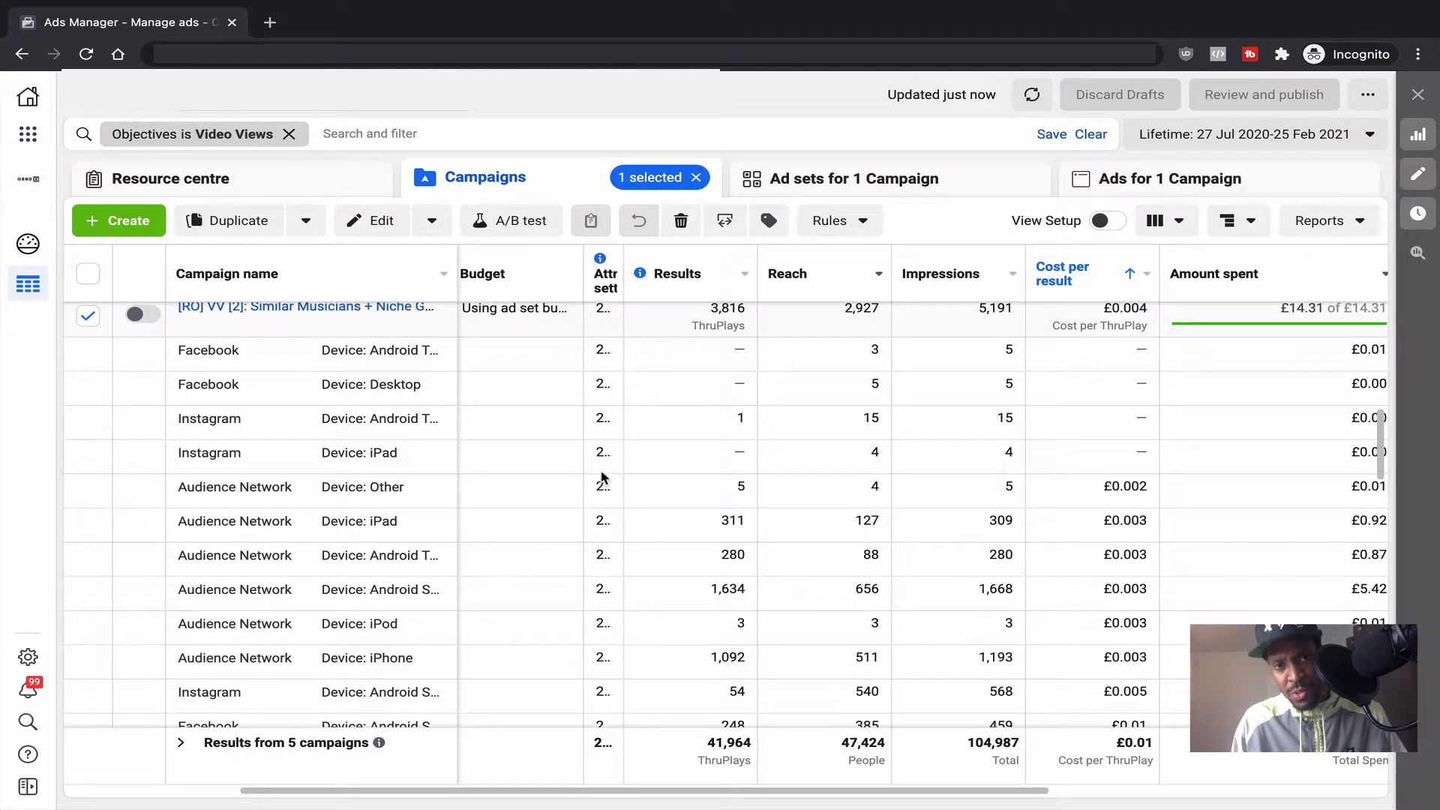
{"action": "scroll", "coordinate": [602, 476], "scroll_direction": "right", "scroll_amount": 1}
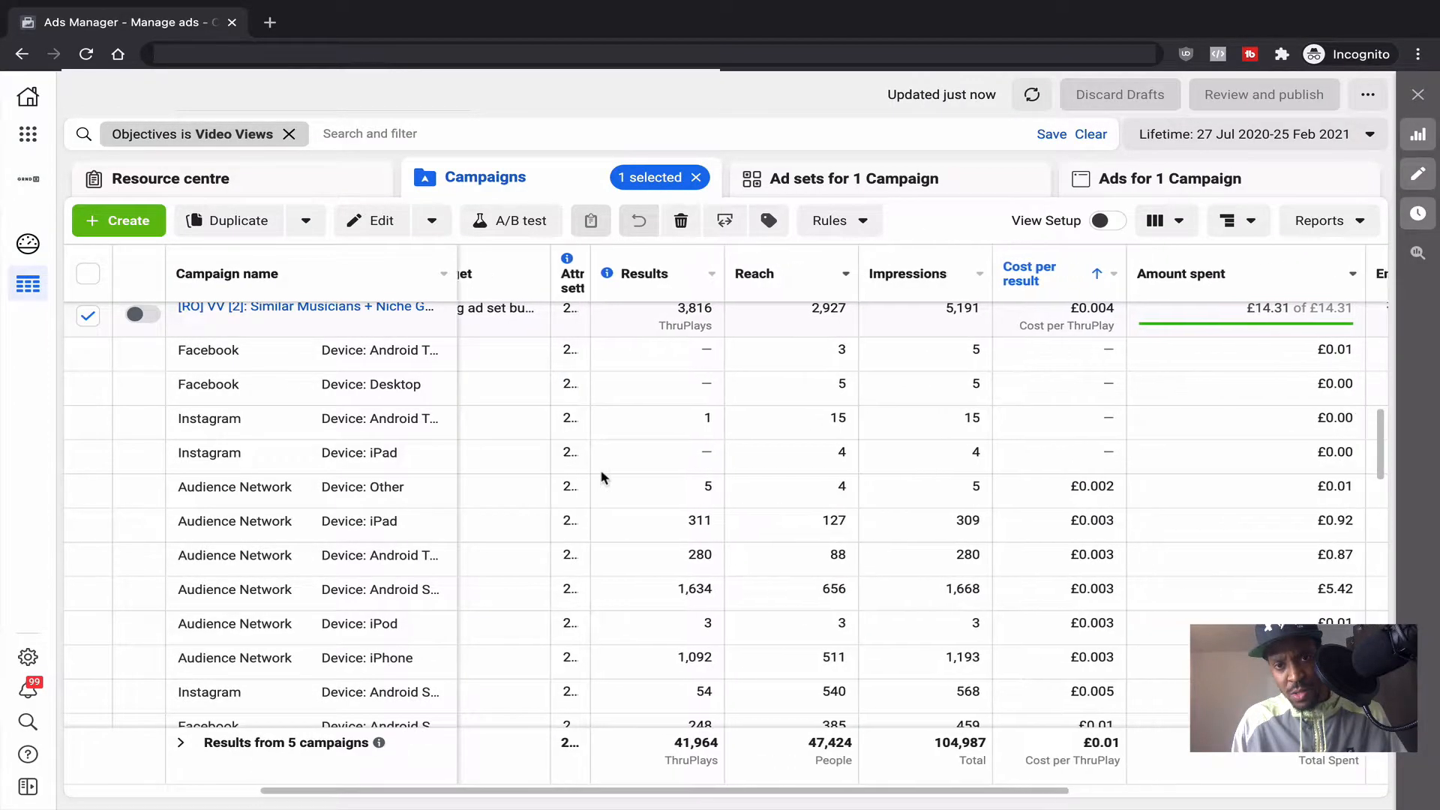
{"action": "scroll", "coordinate": [602, 476], "scroll_direction": "right", "scroll_amount": 1}
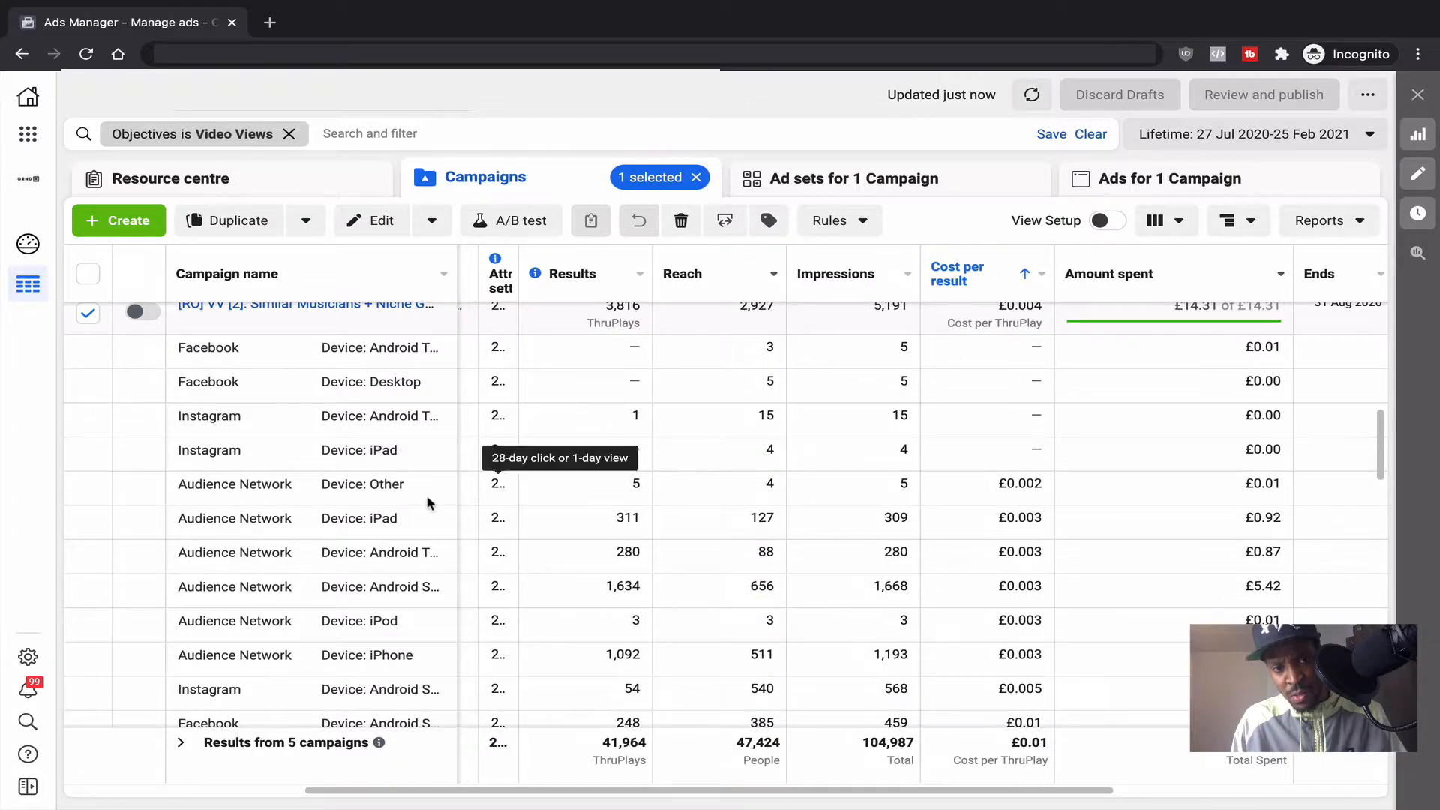
{"action": "scroll", "coordinate": [381, 472], "scroll_direction": "up", "scroll_amount": 1}
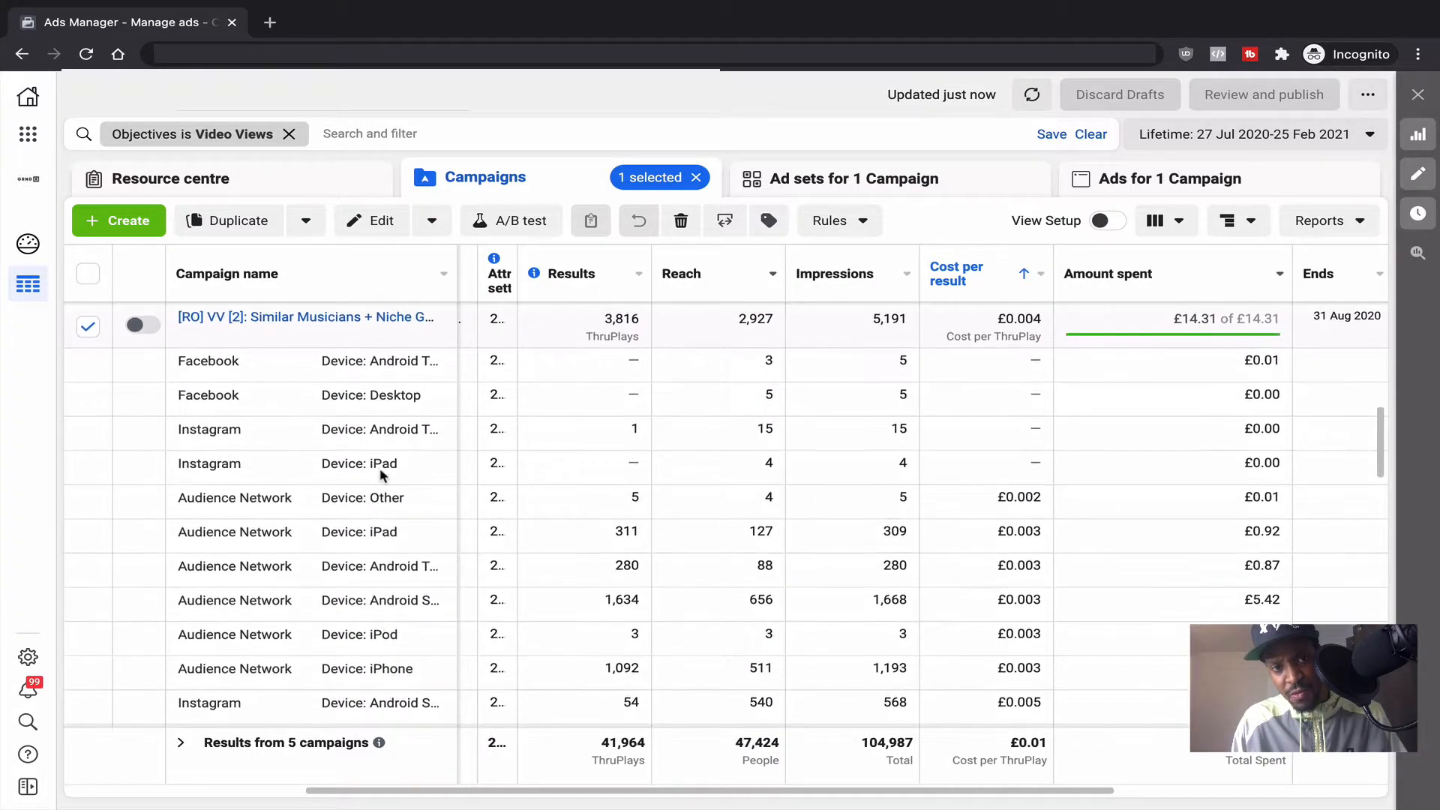
{"action": "scroll", "coordinate": [381, 474], "scroll_direction": "down", "scroll_amount": 5}
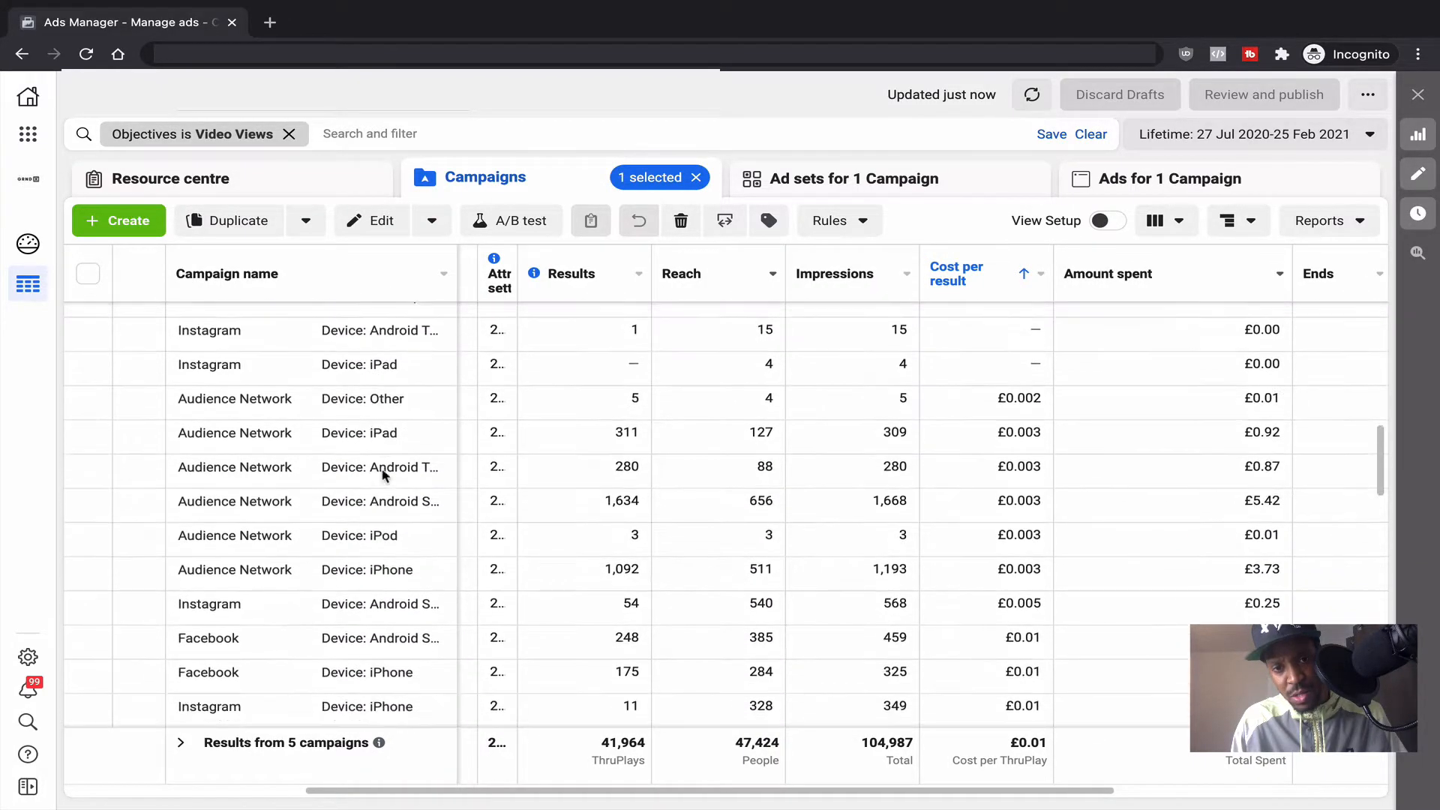
{"action": "scroll", "coordinate": [382, 475], "scroll_direction": "up", "scroll_amount": 6}
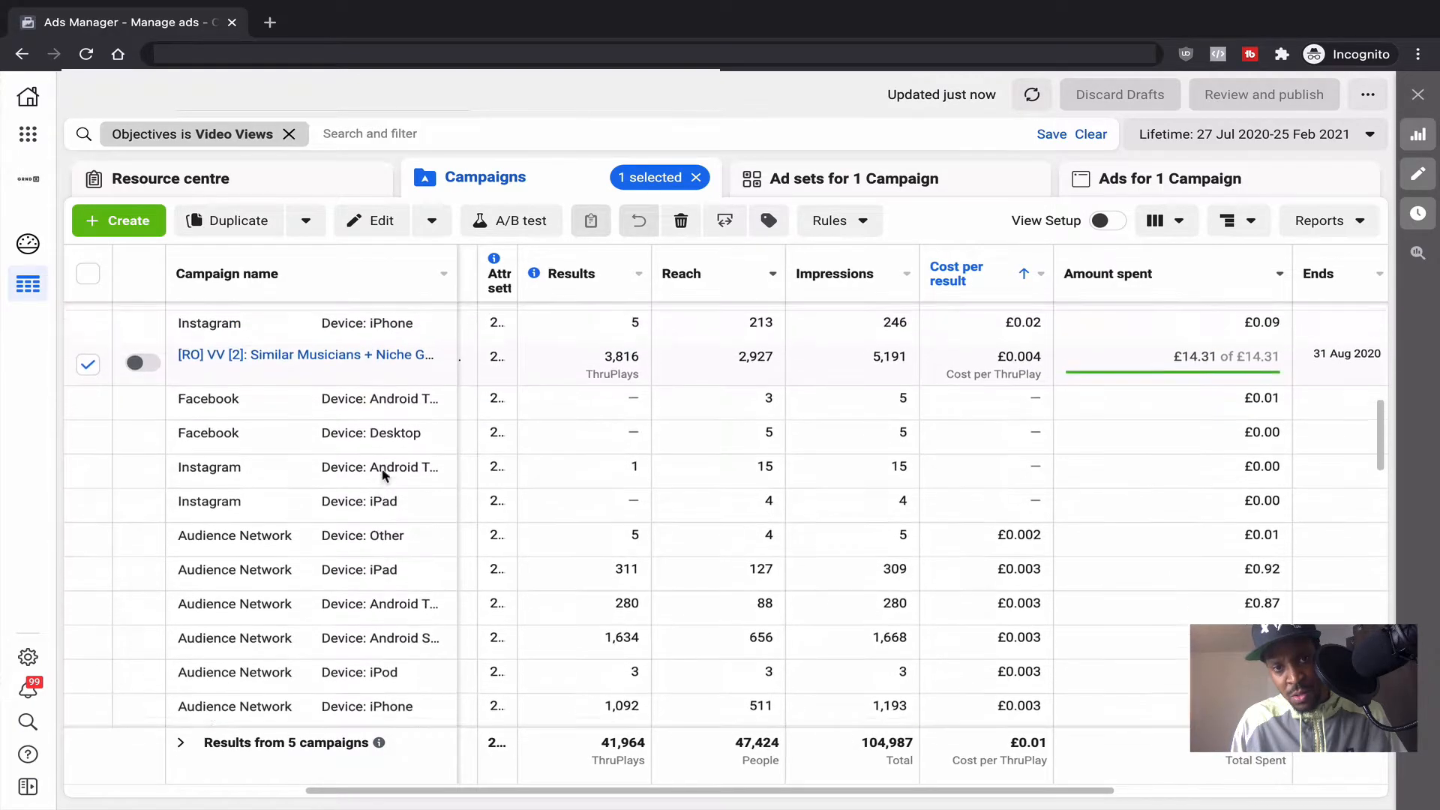
{"action": "scroll", "coordinate": [383, 475], "scroll_direction": "up", "scroll_amount": 3}
{"action": "scroll", "coordinate": [383, 475], "scroll_direction": "down", "scroll_amount": 4}
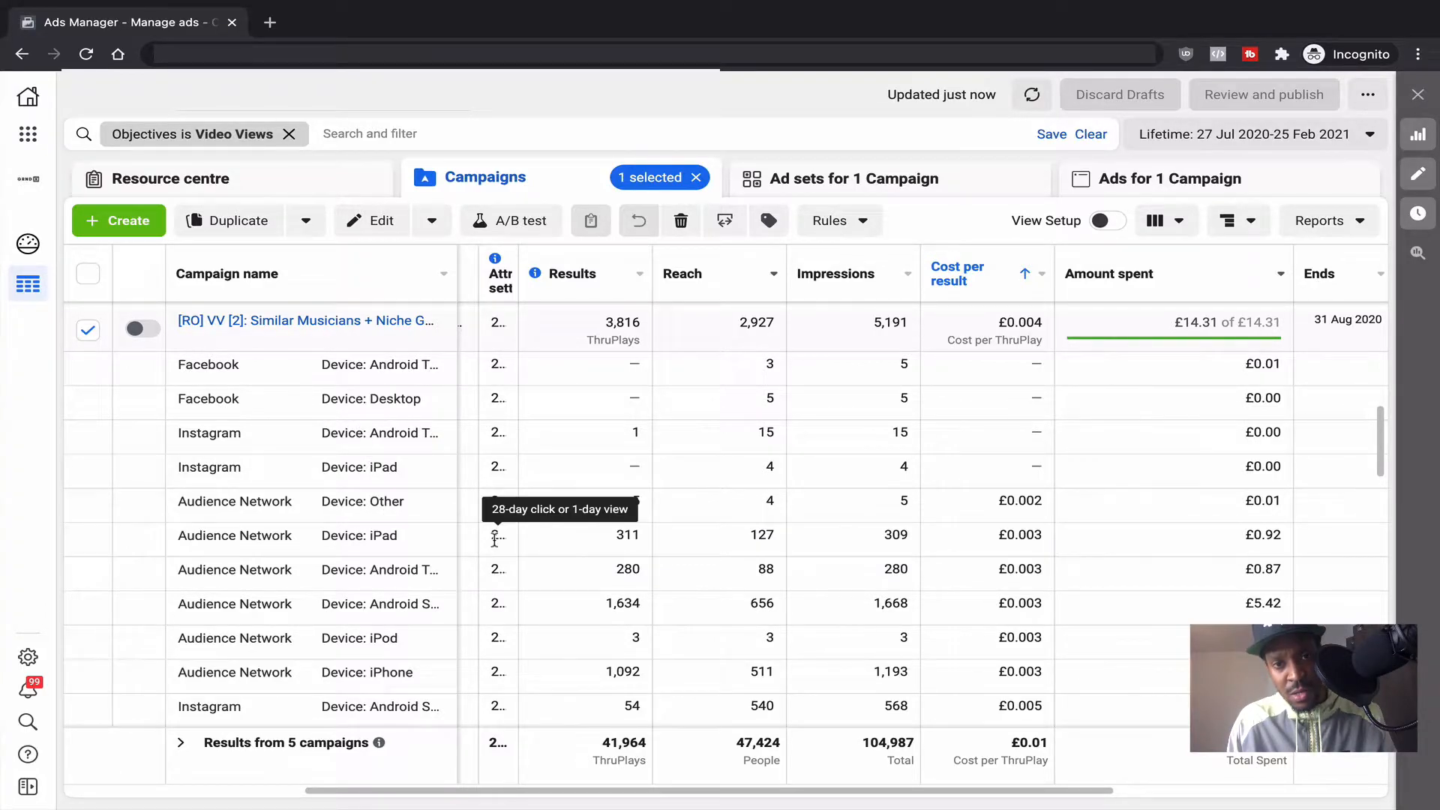
{"action": "scroll", "coordinate": [494, 545], "scroll_direction": "right", "scroll_amount": 3}
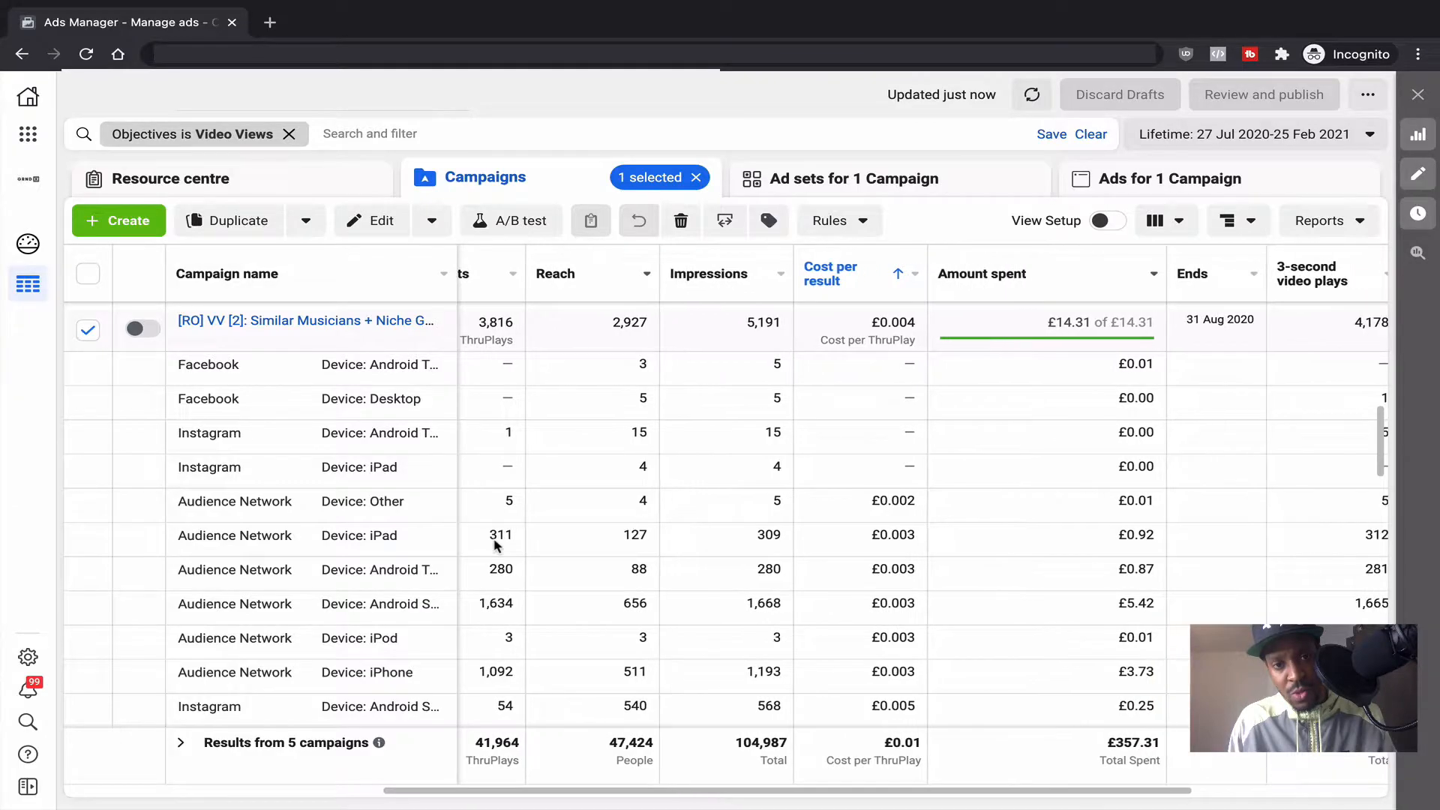
{"action": "scroll", "coordinate": [495, 545], "scroll_direction": "left", "scroll_amount": 1}
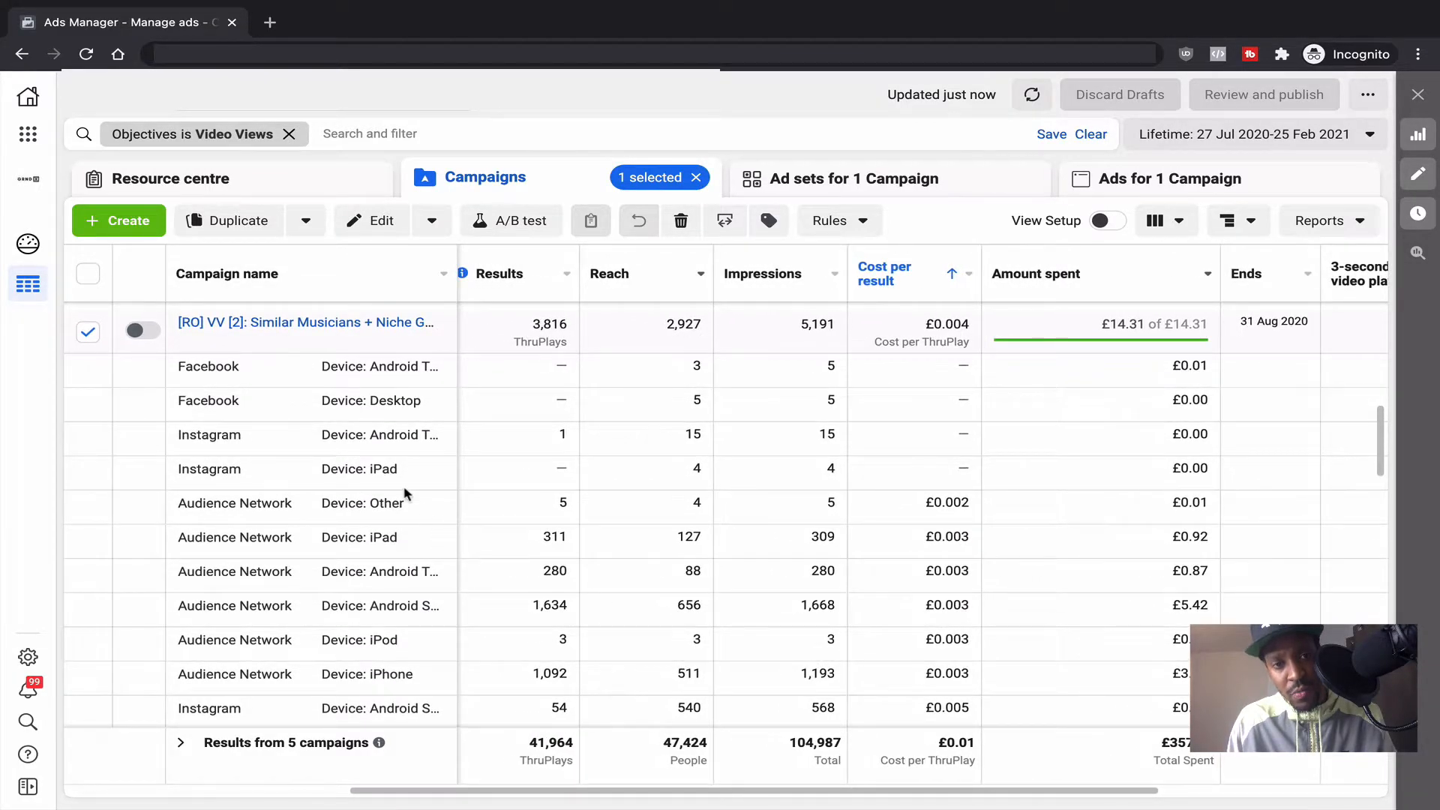
{"action": "scroll", "coordinate": [414, 536], "scroll_direction": "down", "scroll_amount": 3}
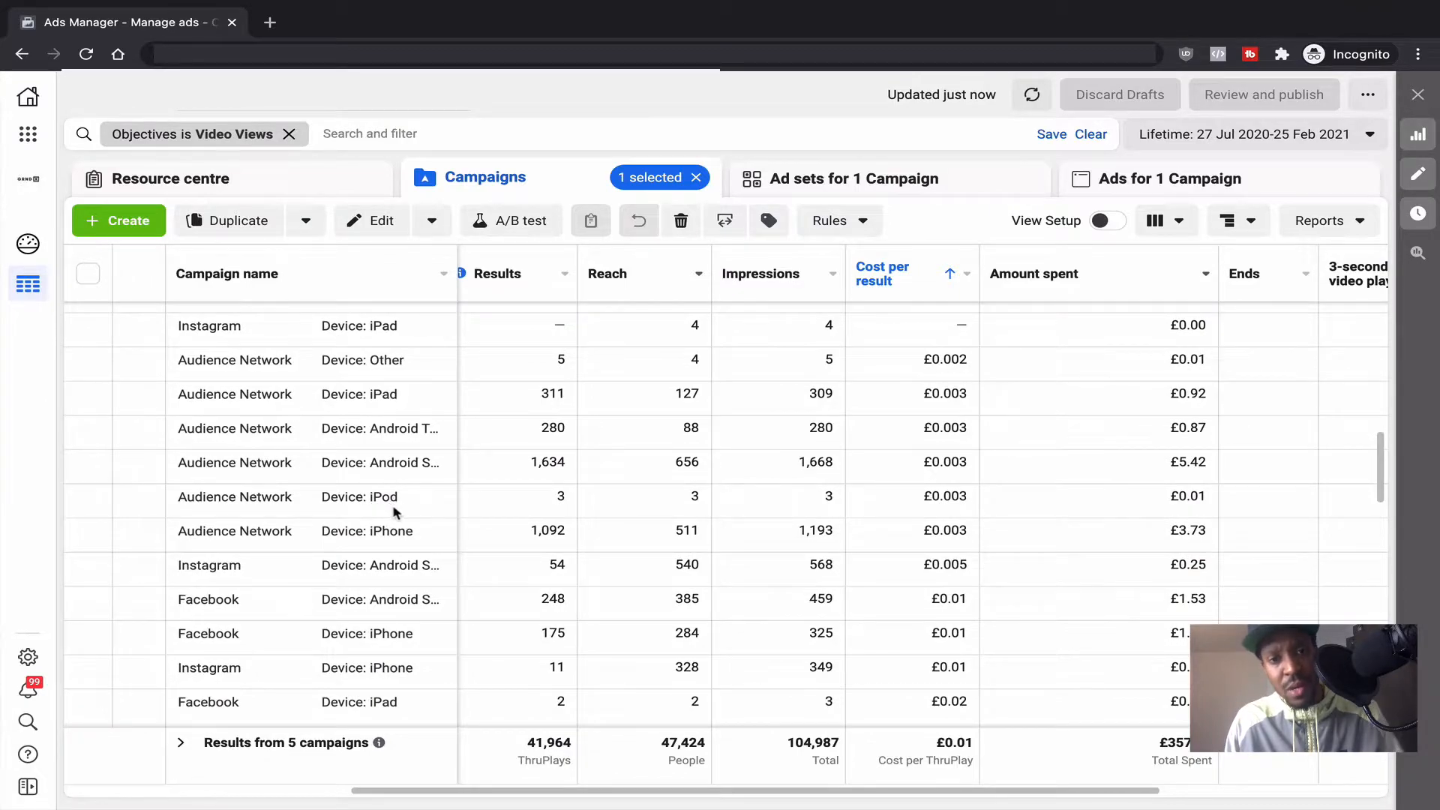
Step: Sort by Results descending so Audience Network Android smartphones leads with 1,634 ThruPlays
{"action": "left_click", "coordinate": [540, 279]}
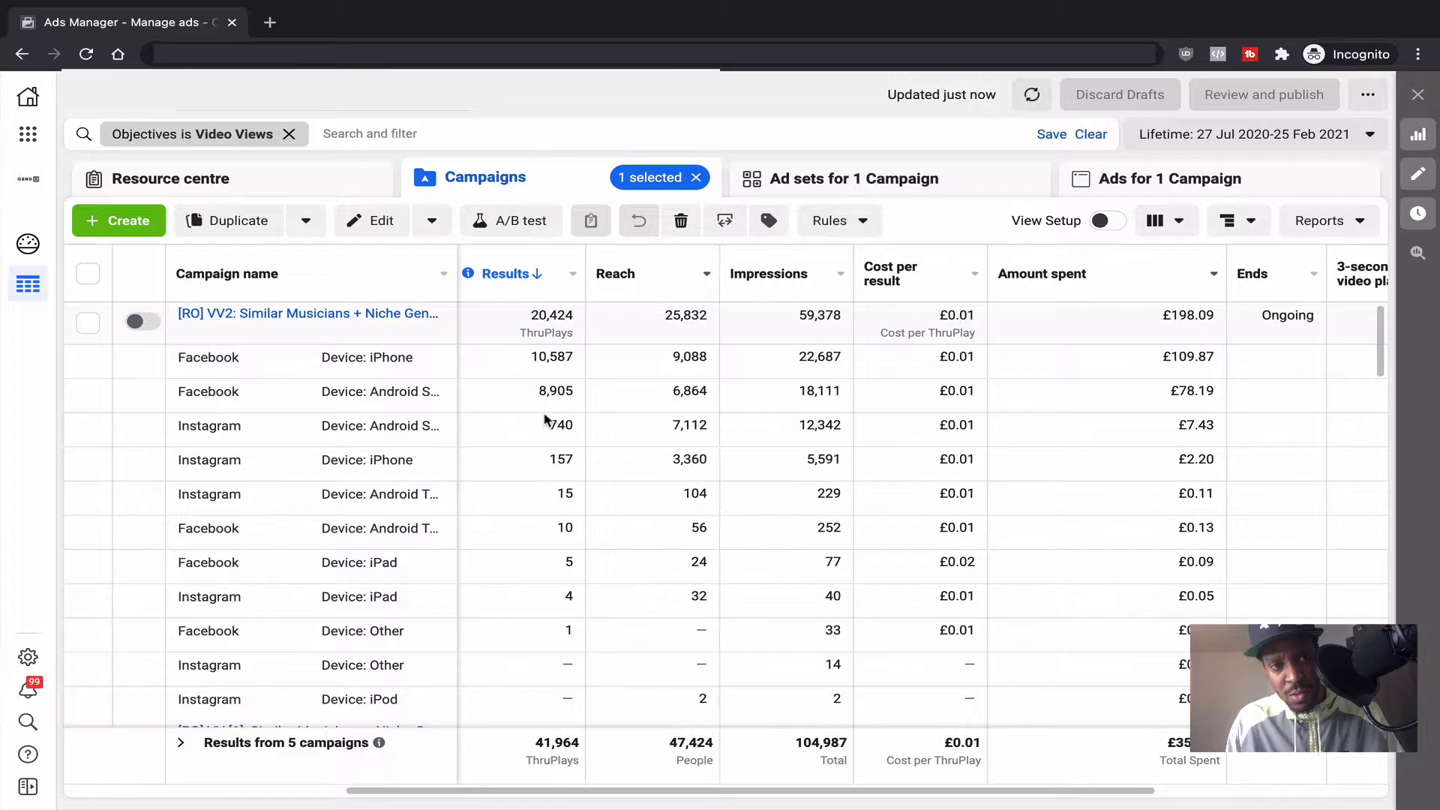
{"action": "scroll", "coordinate": [545, 419], "scroll_direction": "down", "scroll_amount": 10}
{"action": "scroll", "coordinate": [545, 419], "scroll_direction": "up", "scroll_amount": 10}
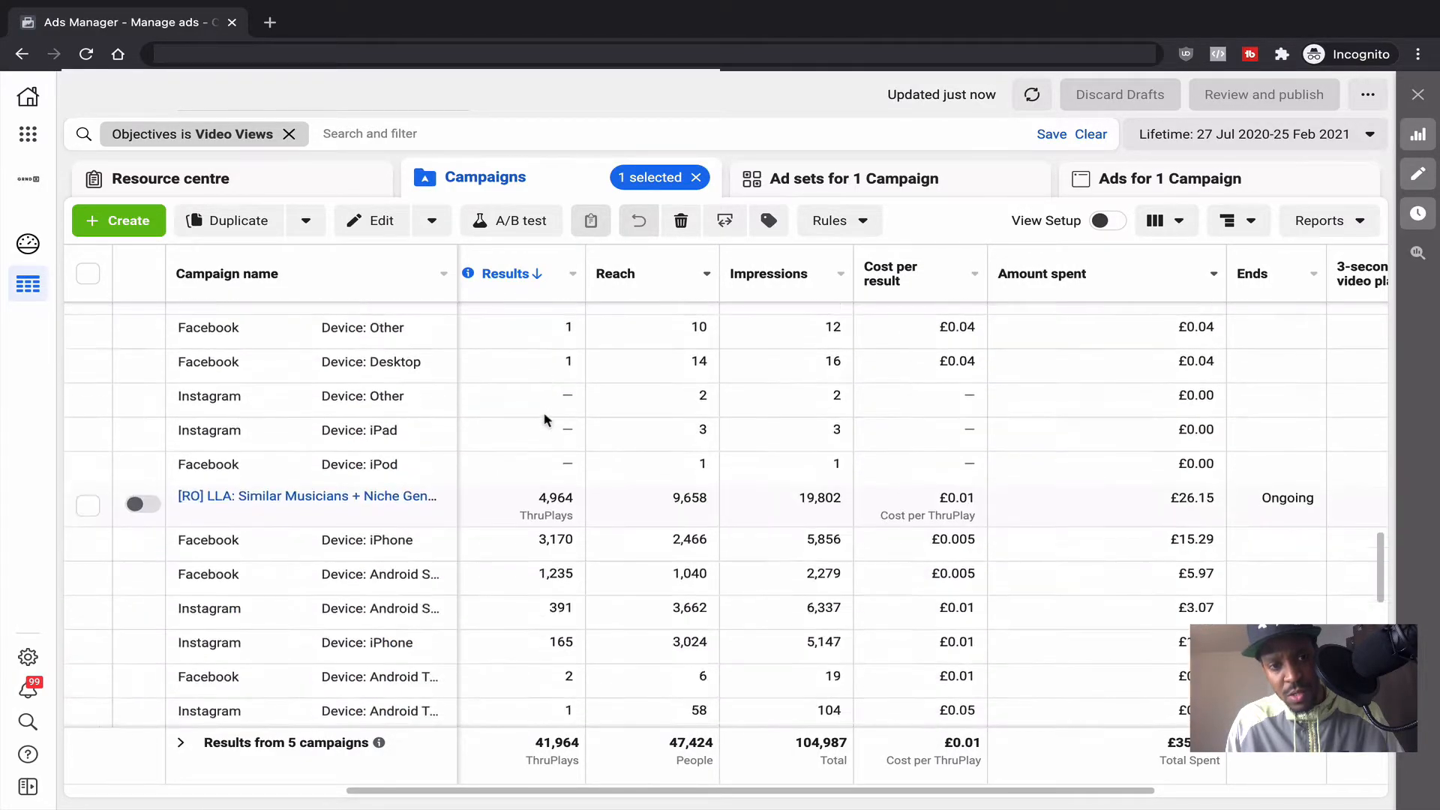
{"action": "scroll", "coordinate": [545, 418], "scroll_direction": "down", "scroll_amount": 2}
{"action": "scroll", "coordinate": [545, 419], "scroll_direction": "down", "scroll_amount": 1}
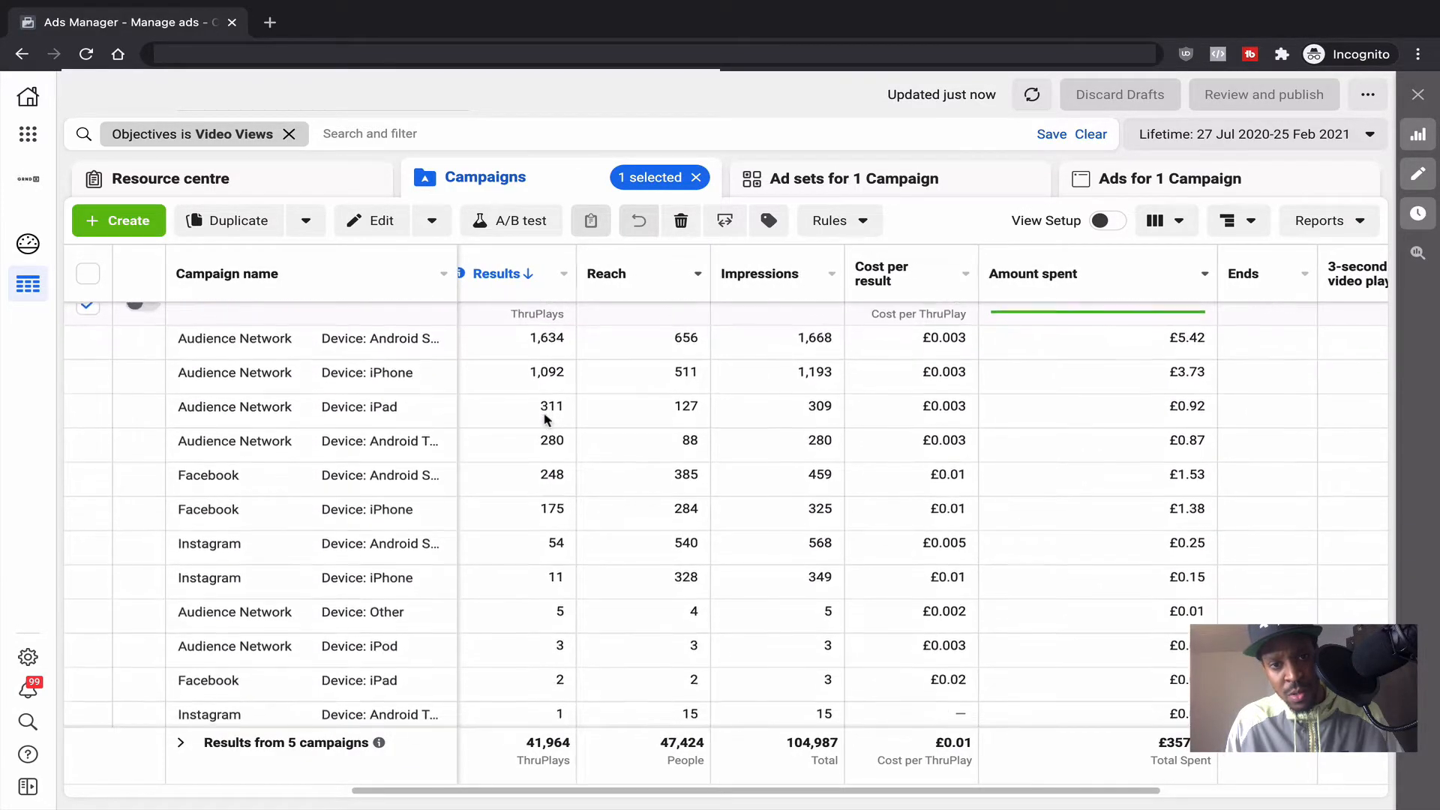
{"action": "scroll", "coordinate": [547, 418], "scroll_direction": "up", "scroll_amount": 1}
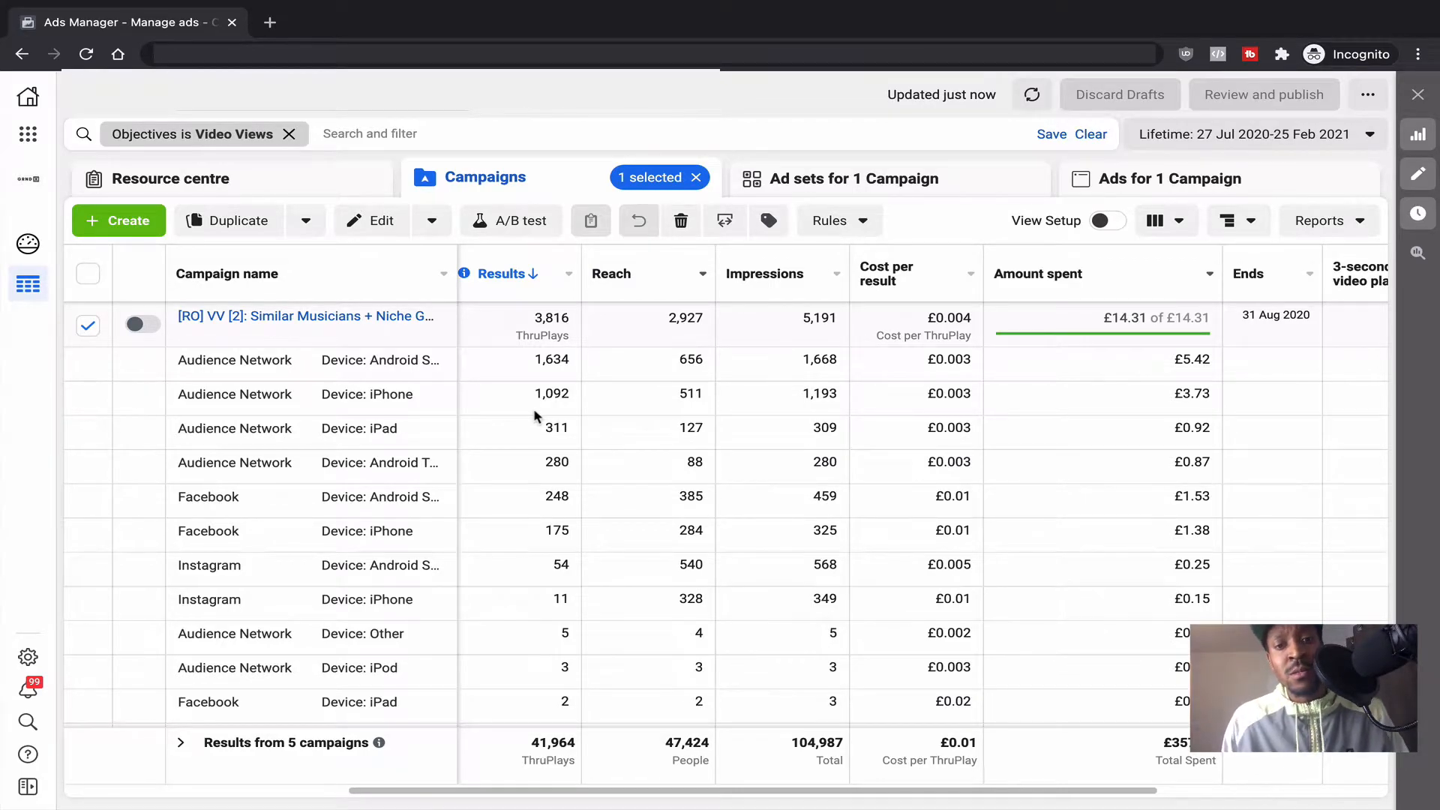
{"action": "scroll", "coordinate": [534, 408], "scroll_direction": "down", "scroll_amount": 1}
Step: Scroll up through the placement and device breakdown rows
{"action": "scroll", "coordinate": [535, 416], "scroll_direction": "up", "scroll_amount": 1}
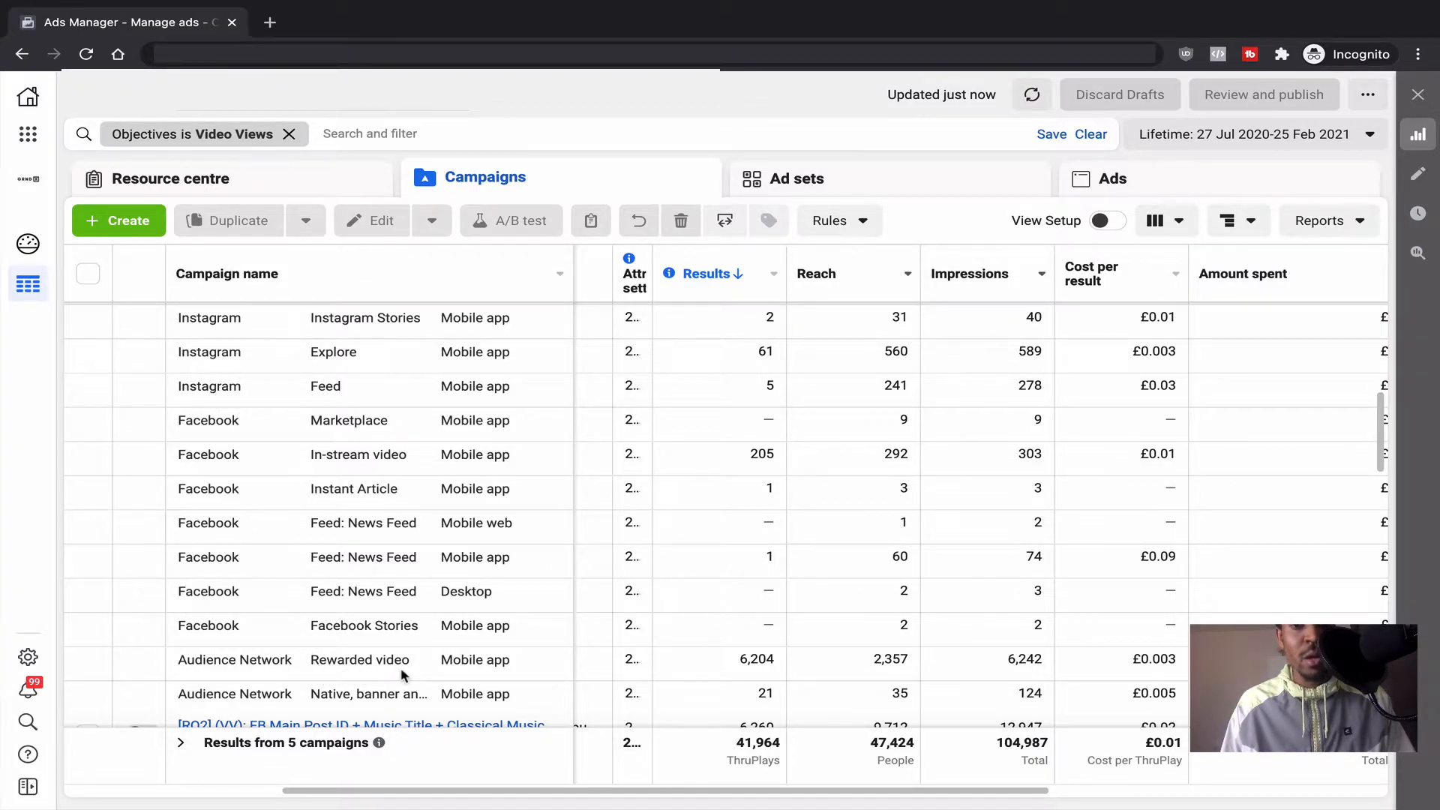
Step: Scroll the table to inspect the VV2 campaign's platform, placement and device rows
{"action": "scroll", "coordinate": [657, 581], "scroll_direction": "up", "scroll_amount": 2}
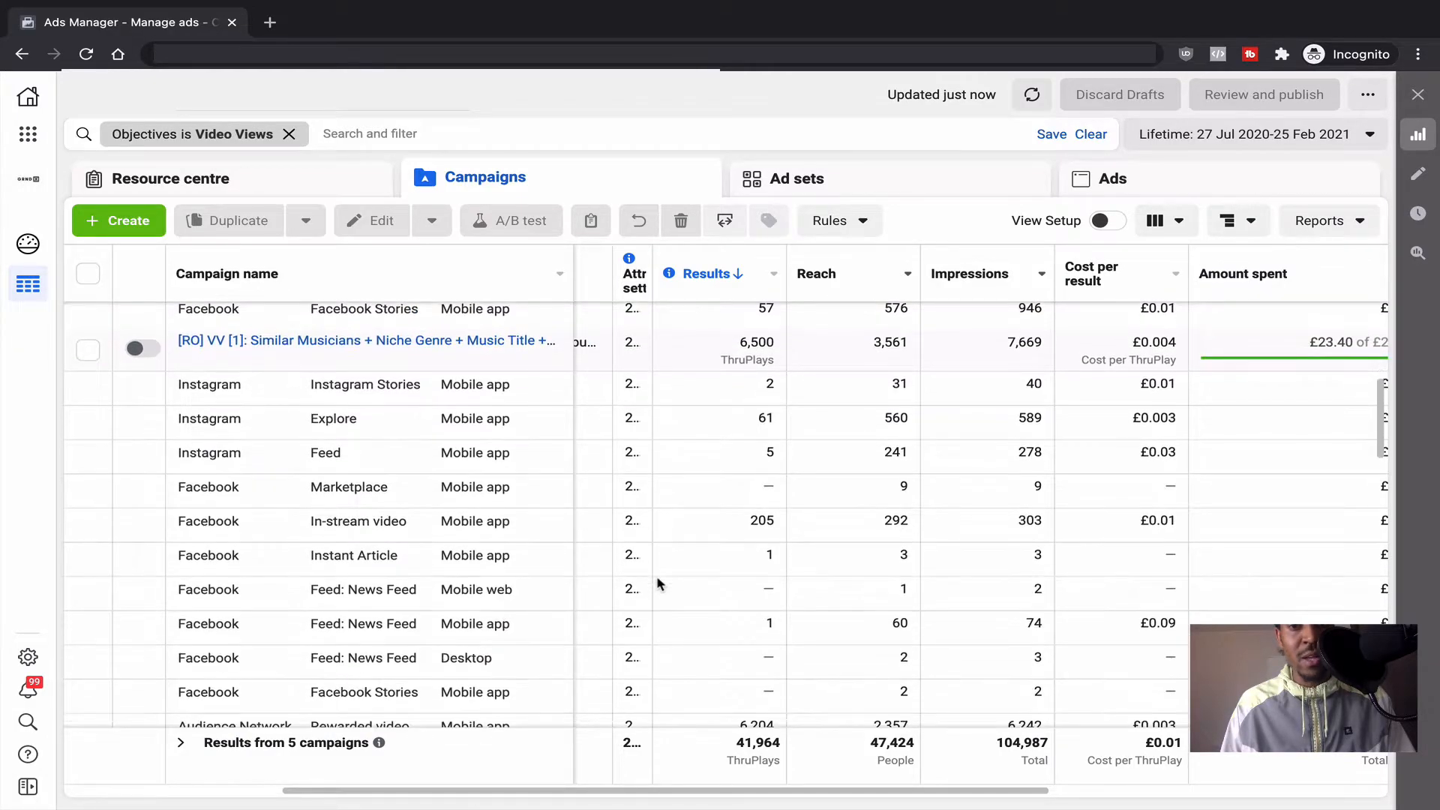
{"action": "scroll", "coordinate": [657, 584], "scroll_direction": "down", "scroll_amount": 1}
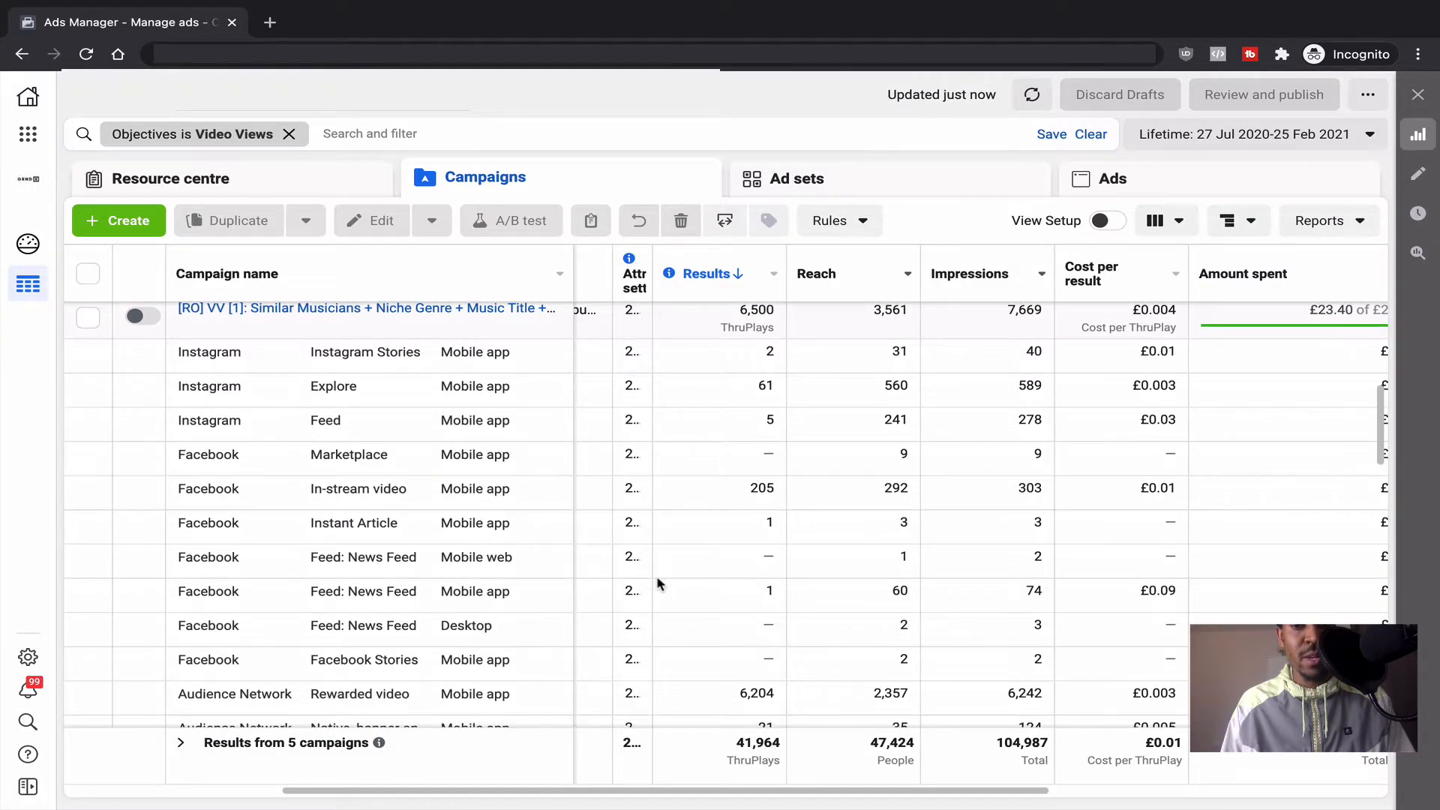
{"action": "scroll", "coordinate": [657, 582], "scroll_direction": "down", "scroll_amount": 2}
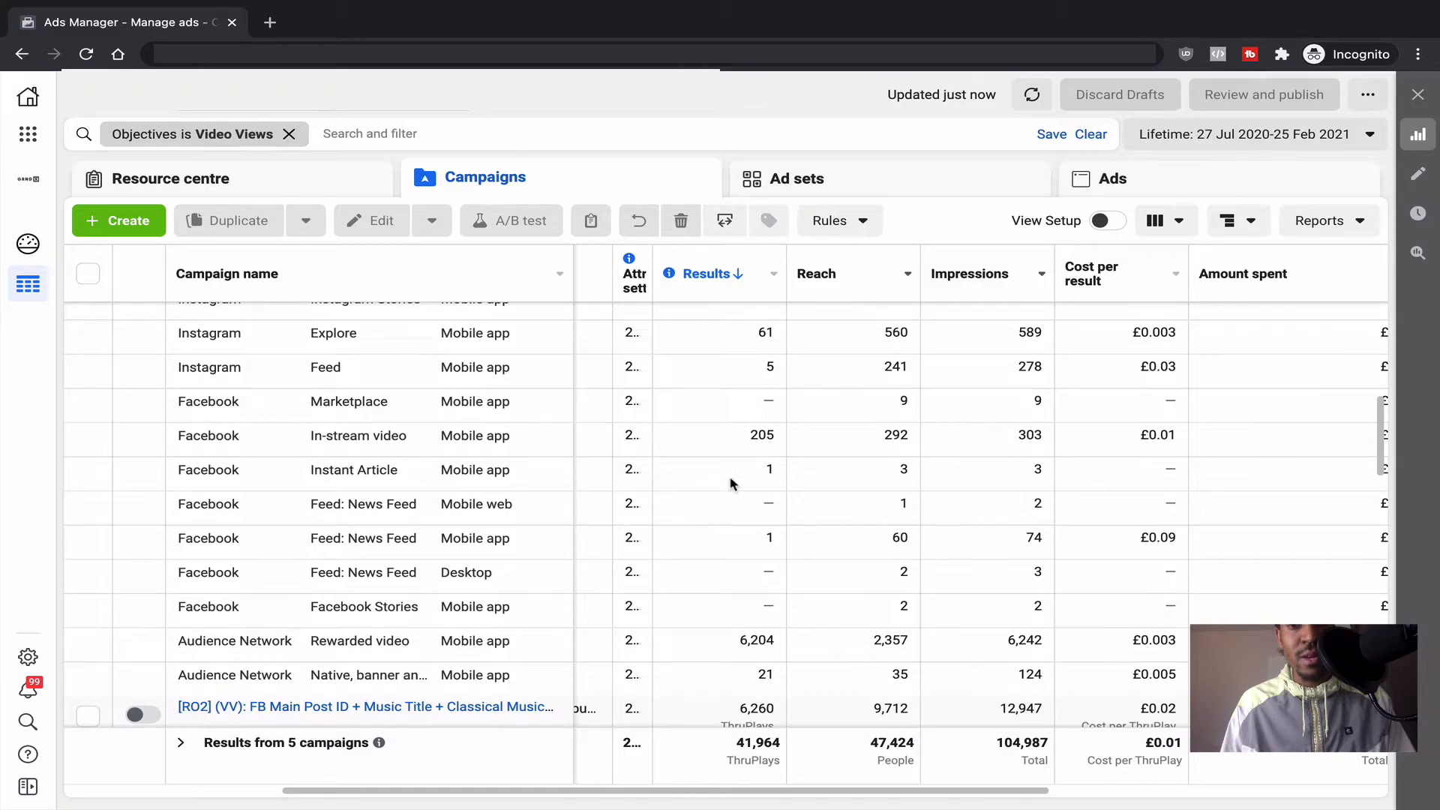
{"action": "scroll", "coordinate": [731, 482], "scroll_direction": "up", "scroll_amount": 1}
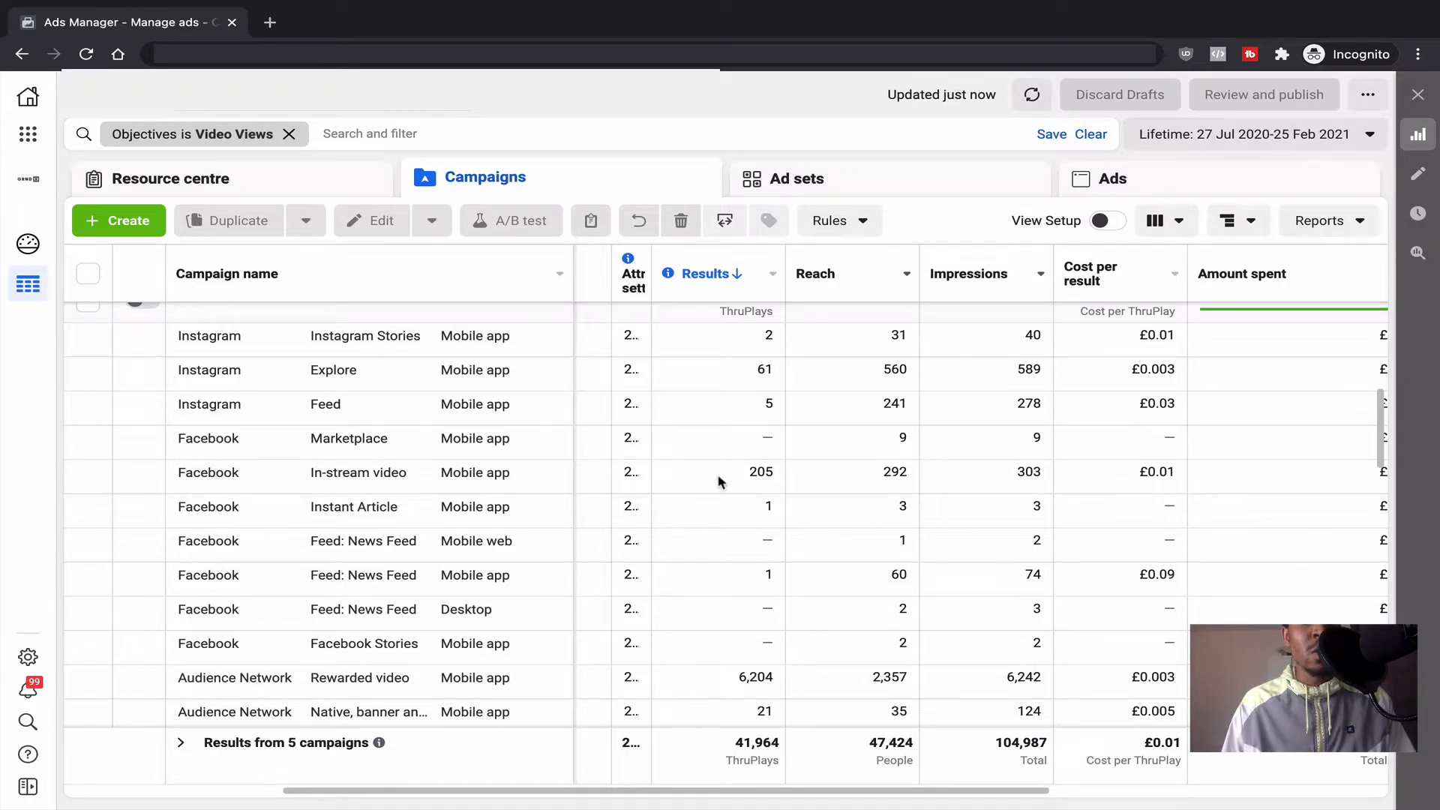
{"action": "scroll", "coordinate": [727, 496], "scroll_direction": "up", "scroll_amount": 8}
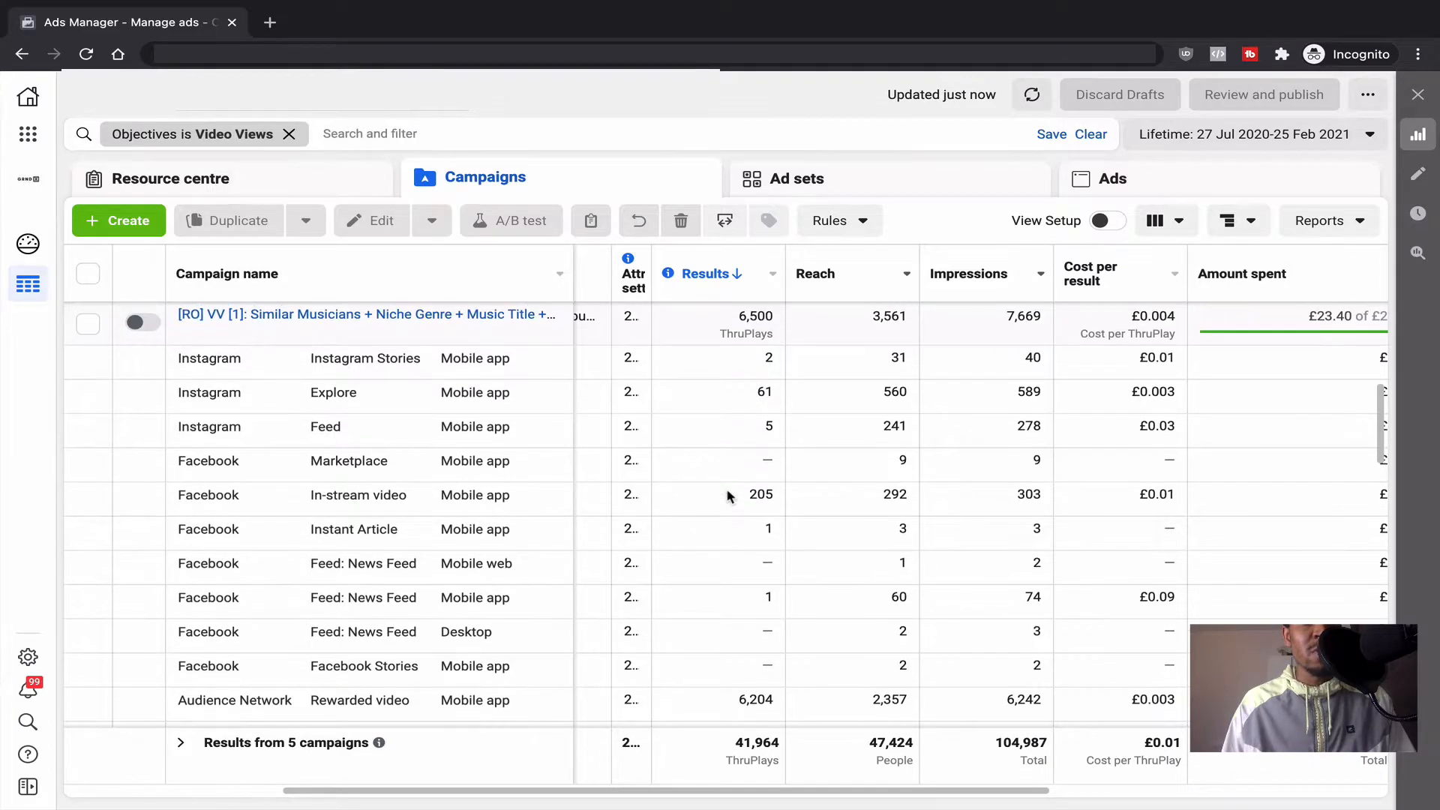
{"action": "scroll", "coordinate": [726, 495], "scroll_direction": "left", "scroll_amount": 1}
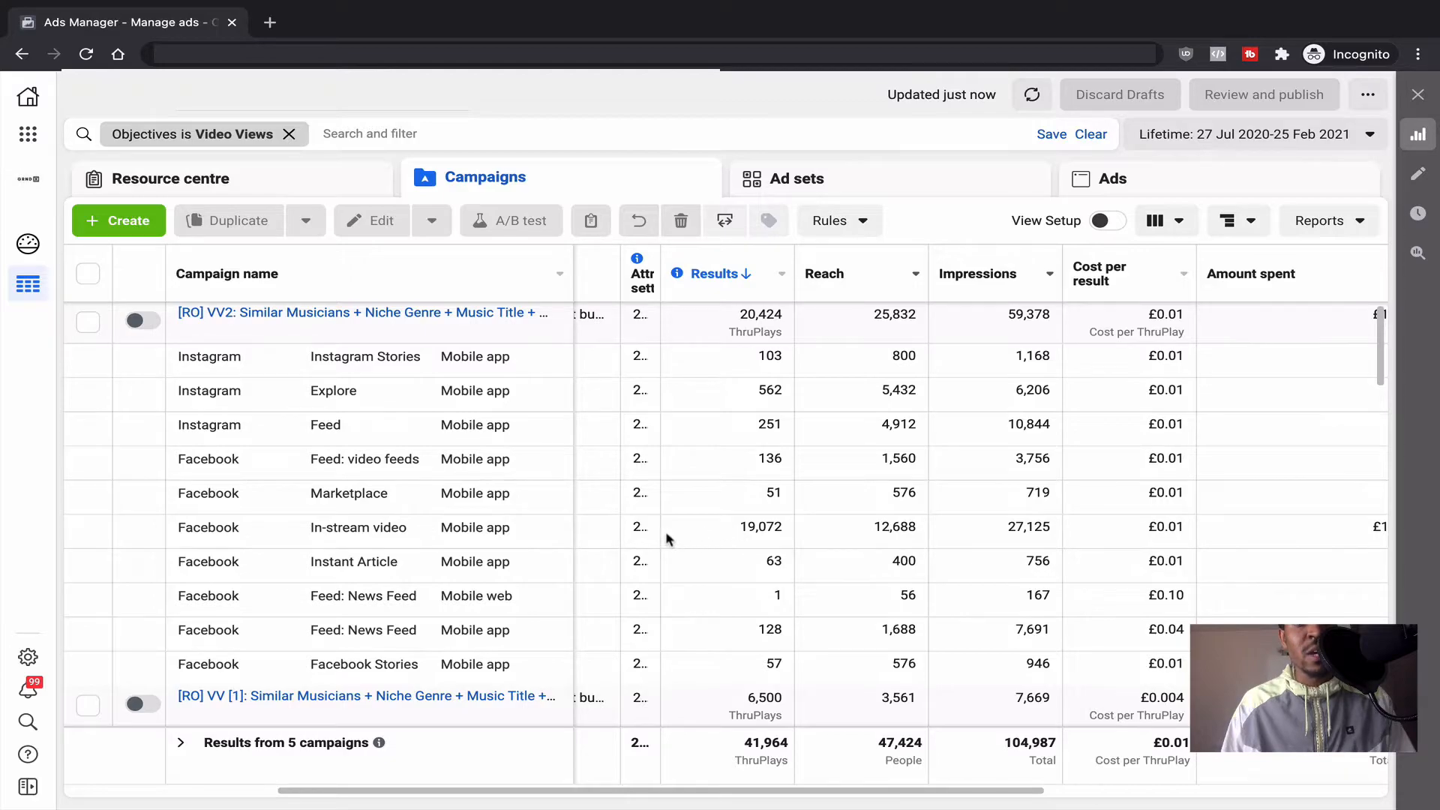
{"action": "scroll", "coordinate": [726, 537], "scroll_direction": "left", "scroll_amount": 1}
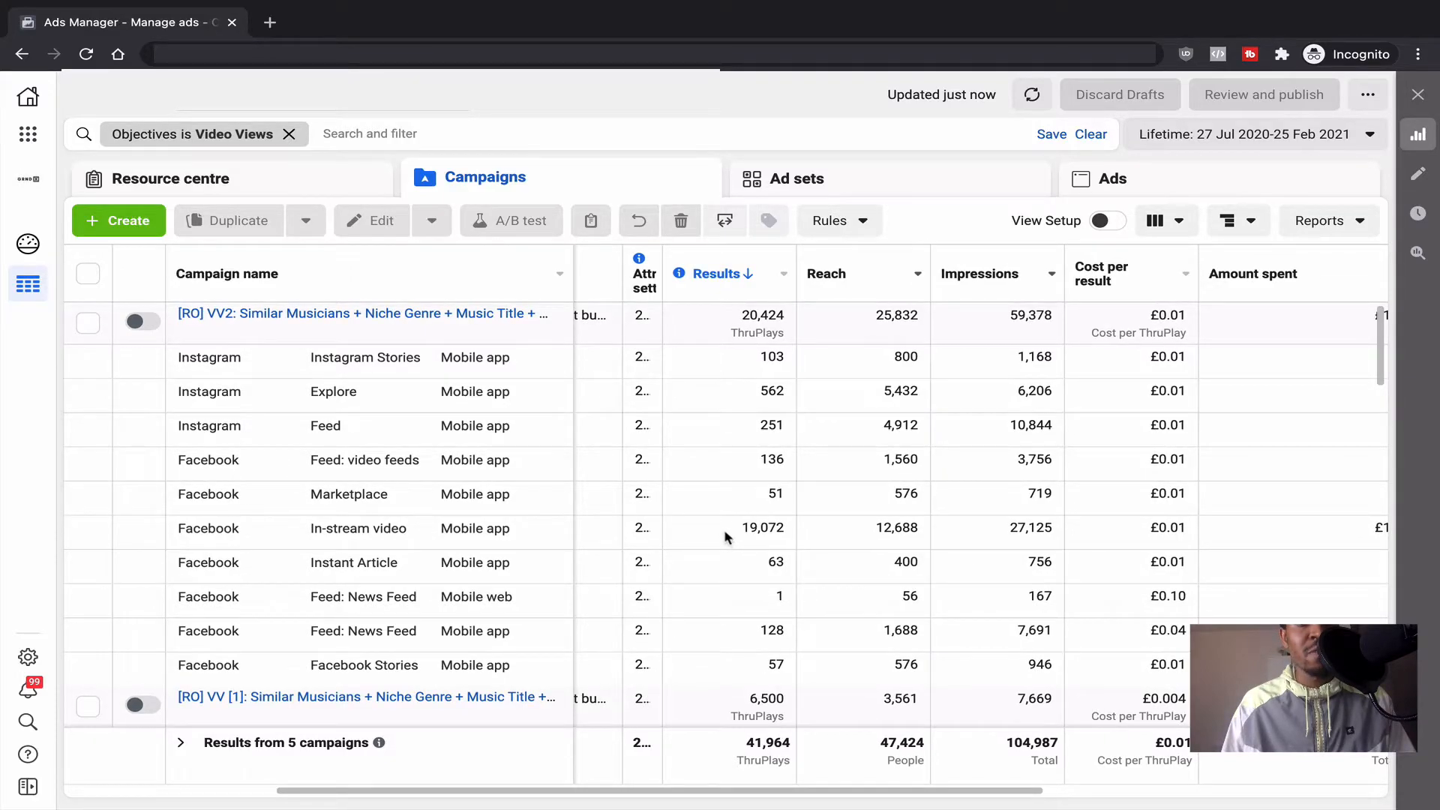
{"action": "mouse_move", "coordinate": [752, 334]}
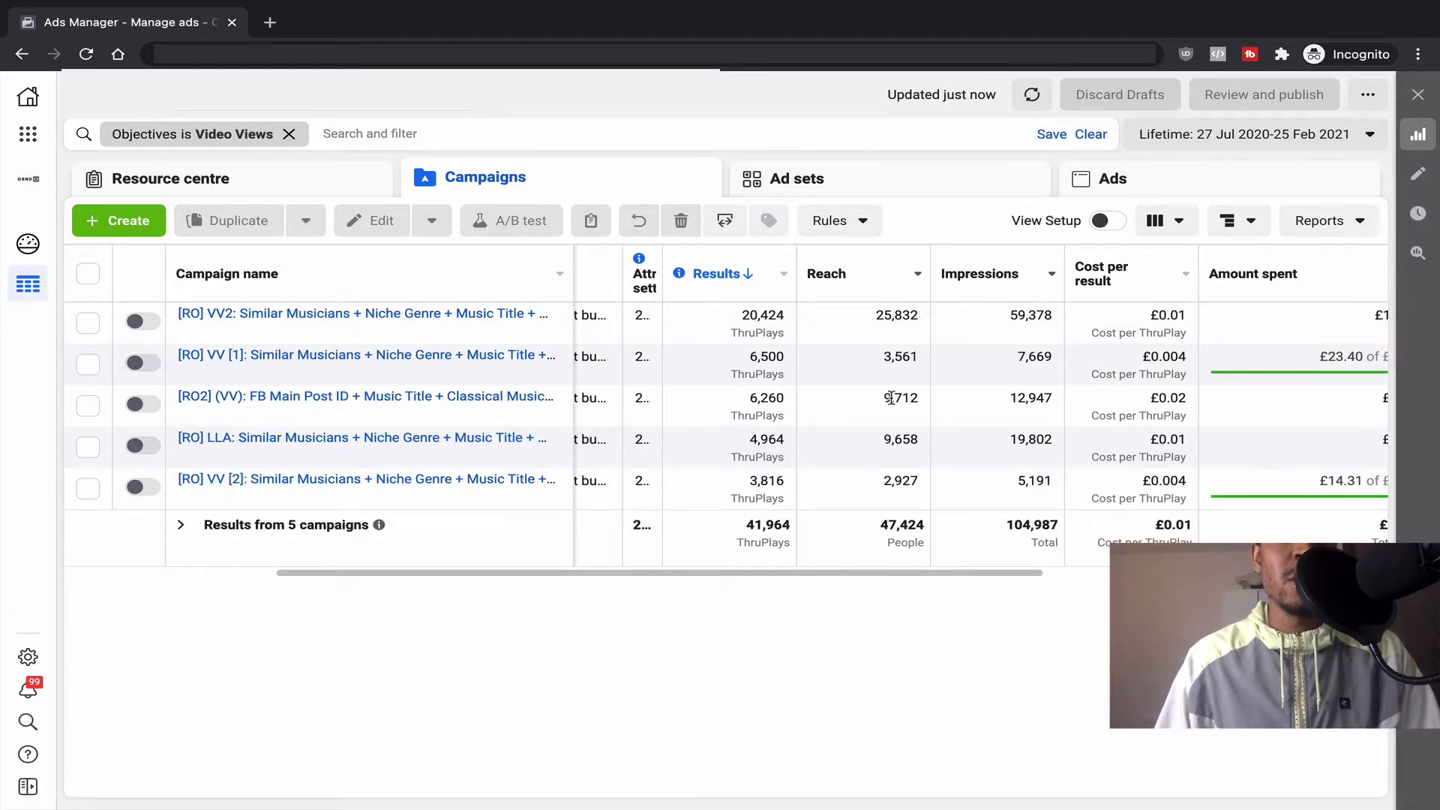
Step: Start a new automated rule from the Rules menu
{"action": "left_click", "coordinate": [853, 229]}
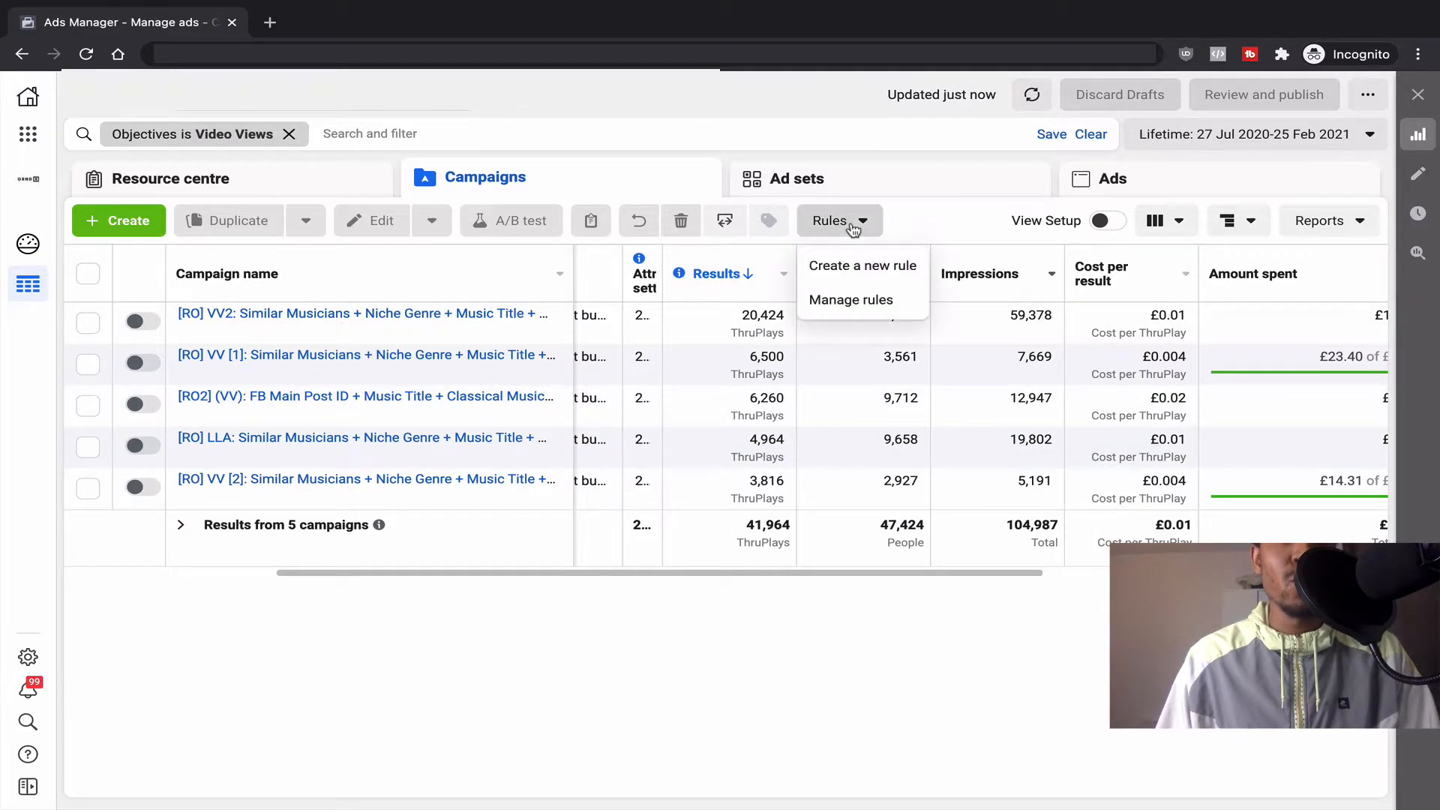
{"action": "left_click", "coordinate": [856, 266]}
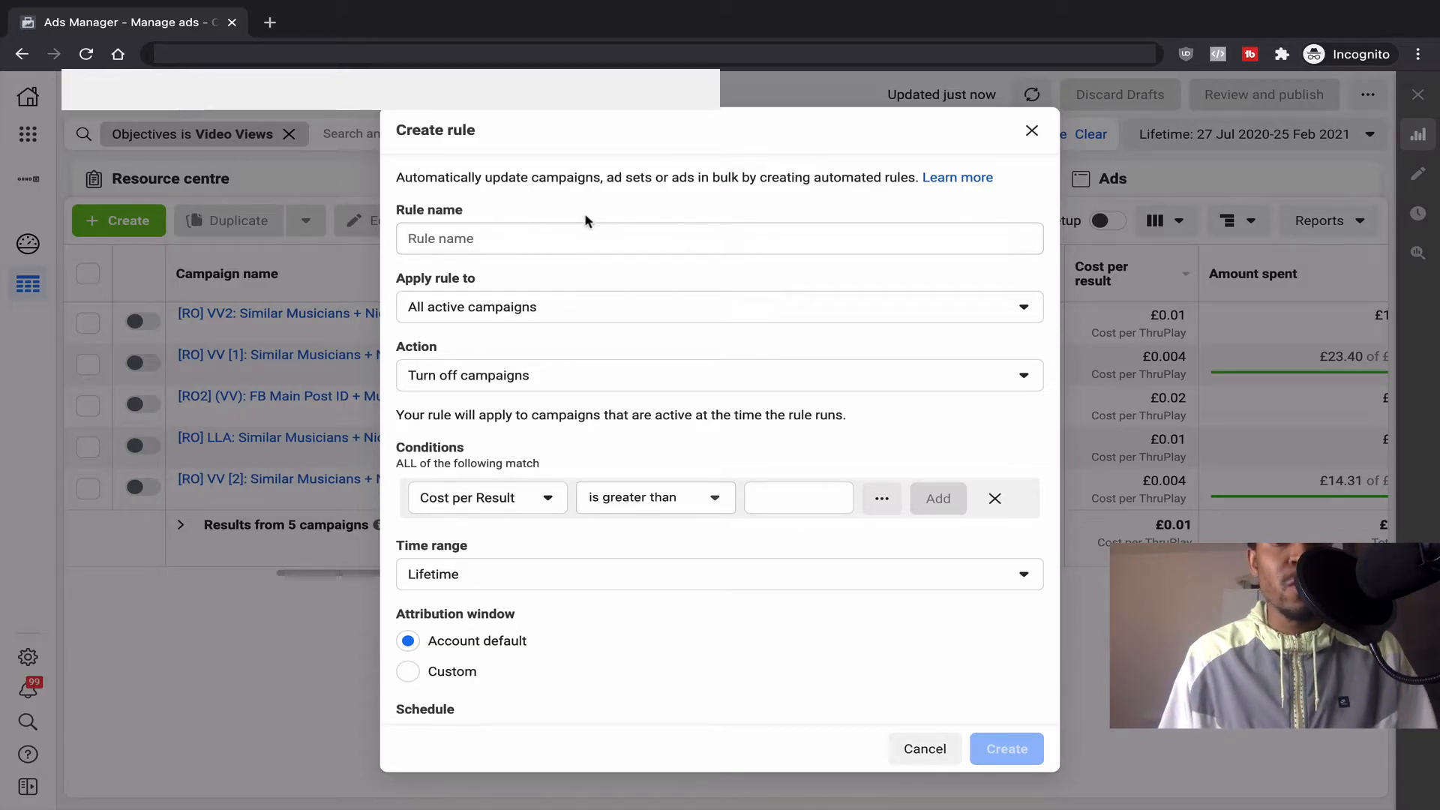
Step: Name the rule 'stop ad budget', apply it to all active ads, and keep the action Turn off ads
{"action": "left_click", "coordinate": [639, 235]}
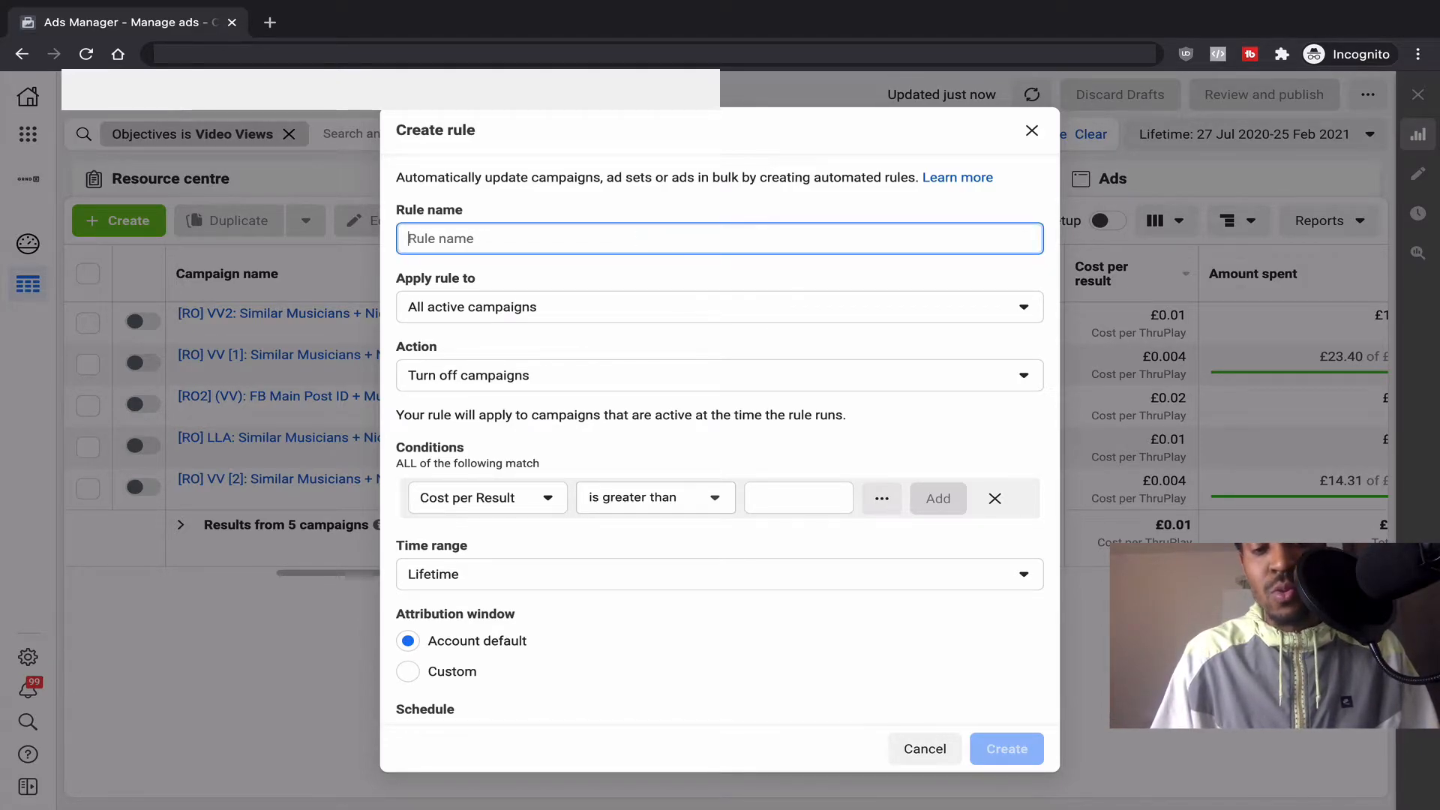
{"action": "type", "text": "stop ad budget"}
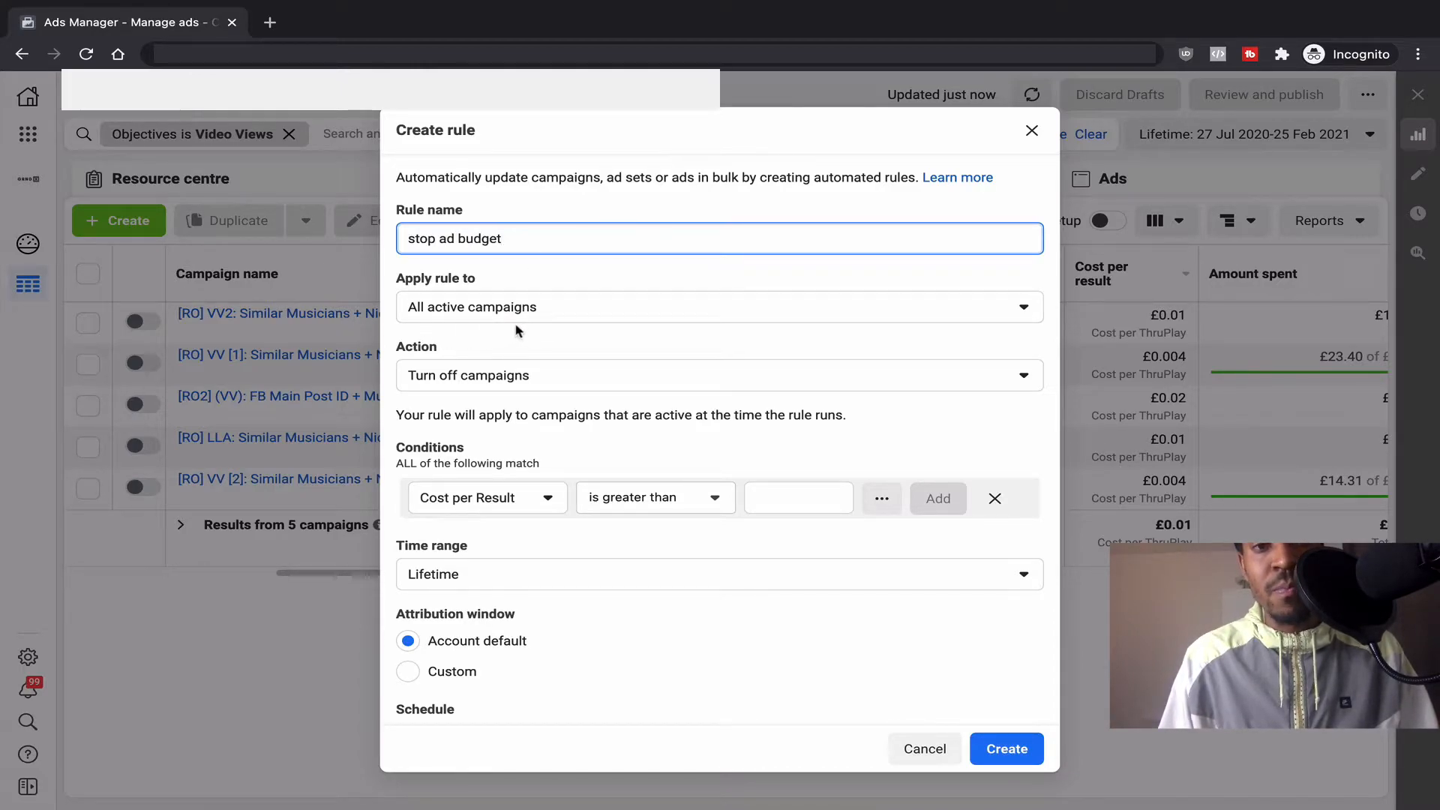
{"action": "left_click", "coordinate": [535, 316]}
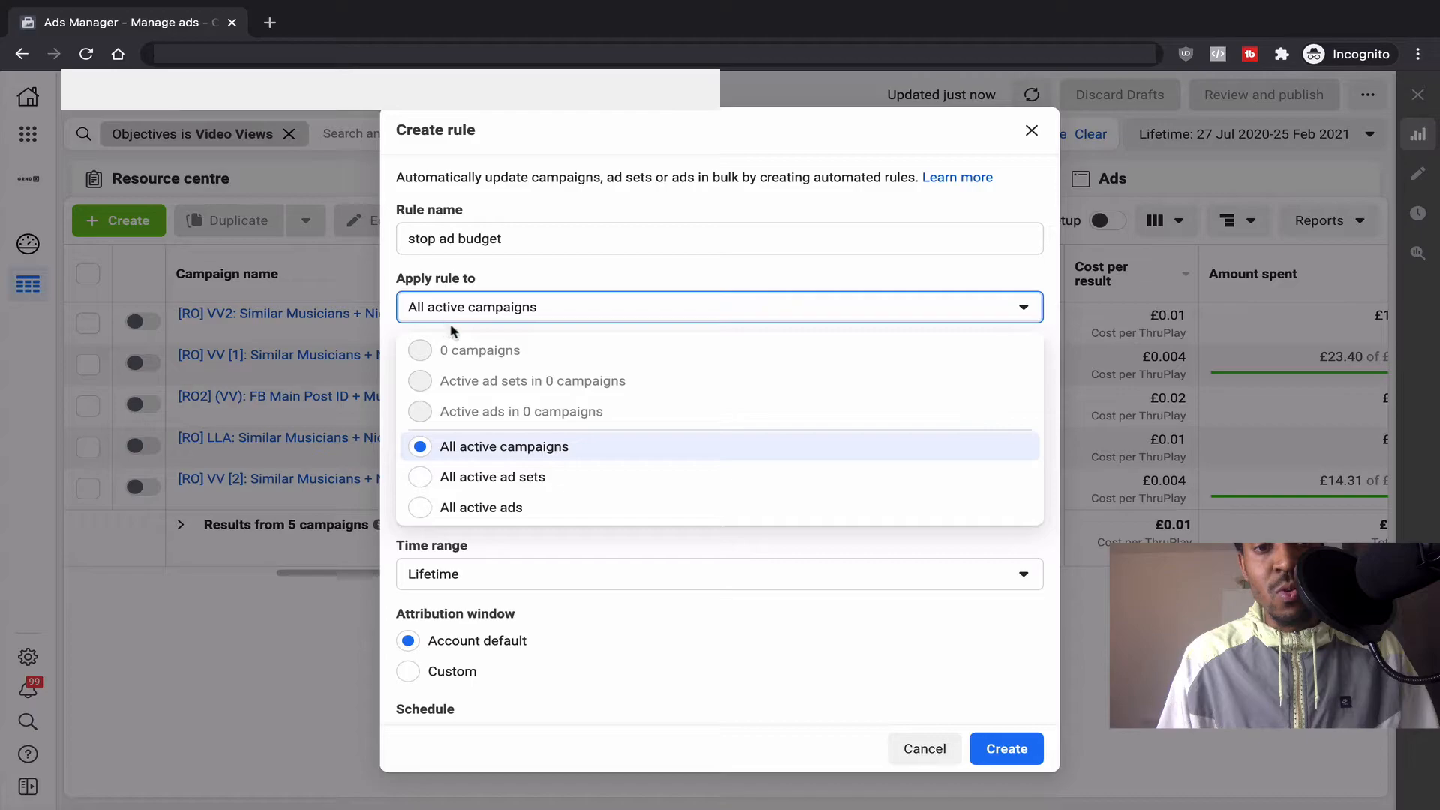
{"action": "left_click", "coordinate": [517, 509]}
{"action": "scroll", "coordinate": [609, 429], "scroll_direction": "down", "scroll_amount": 1}
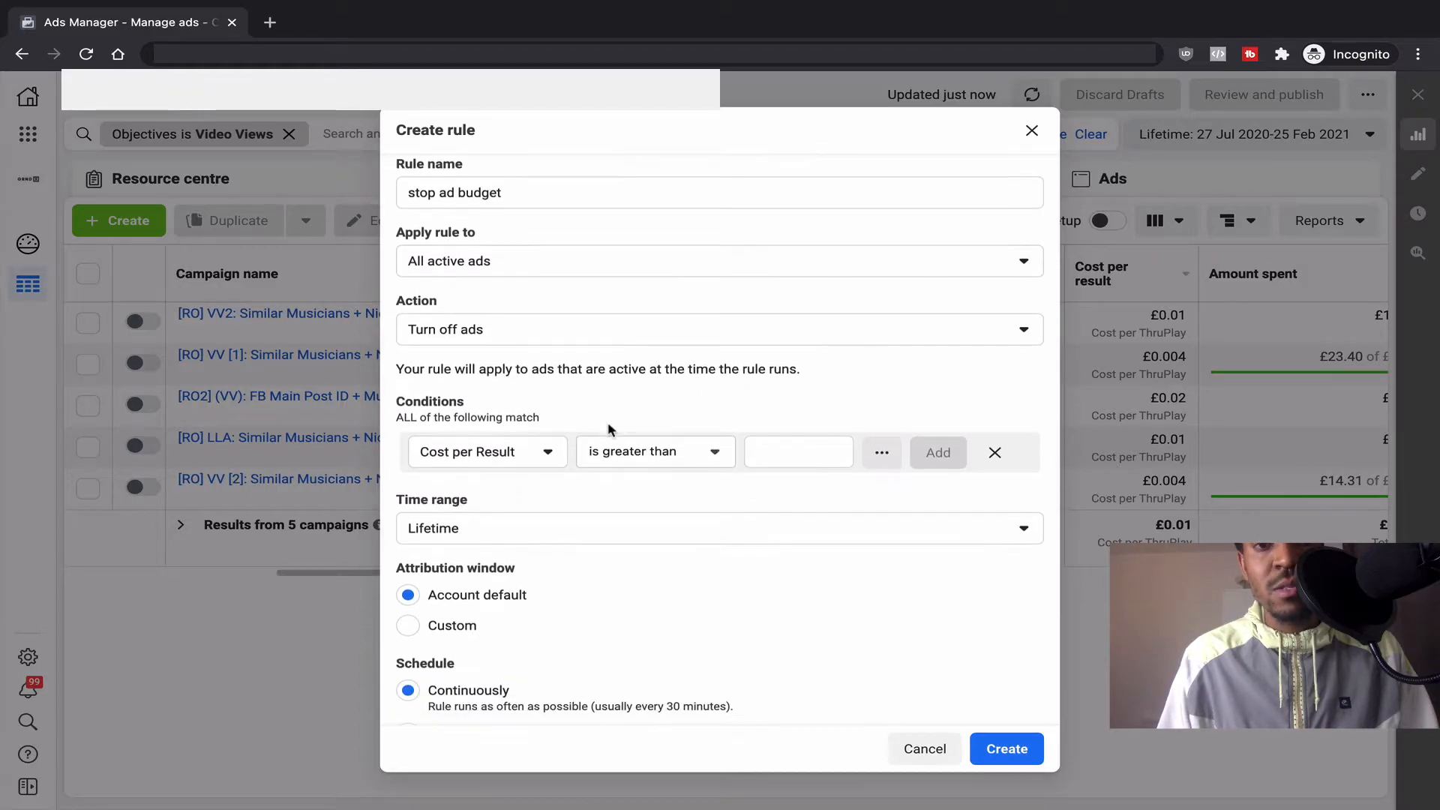
{"action": "left_click", "coordinate": [544, 331]}
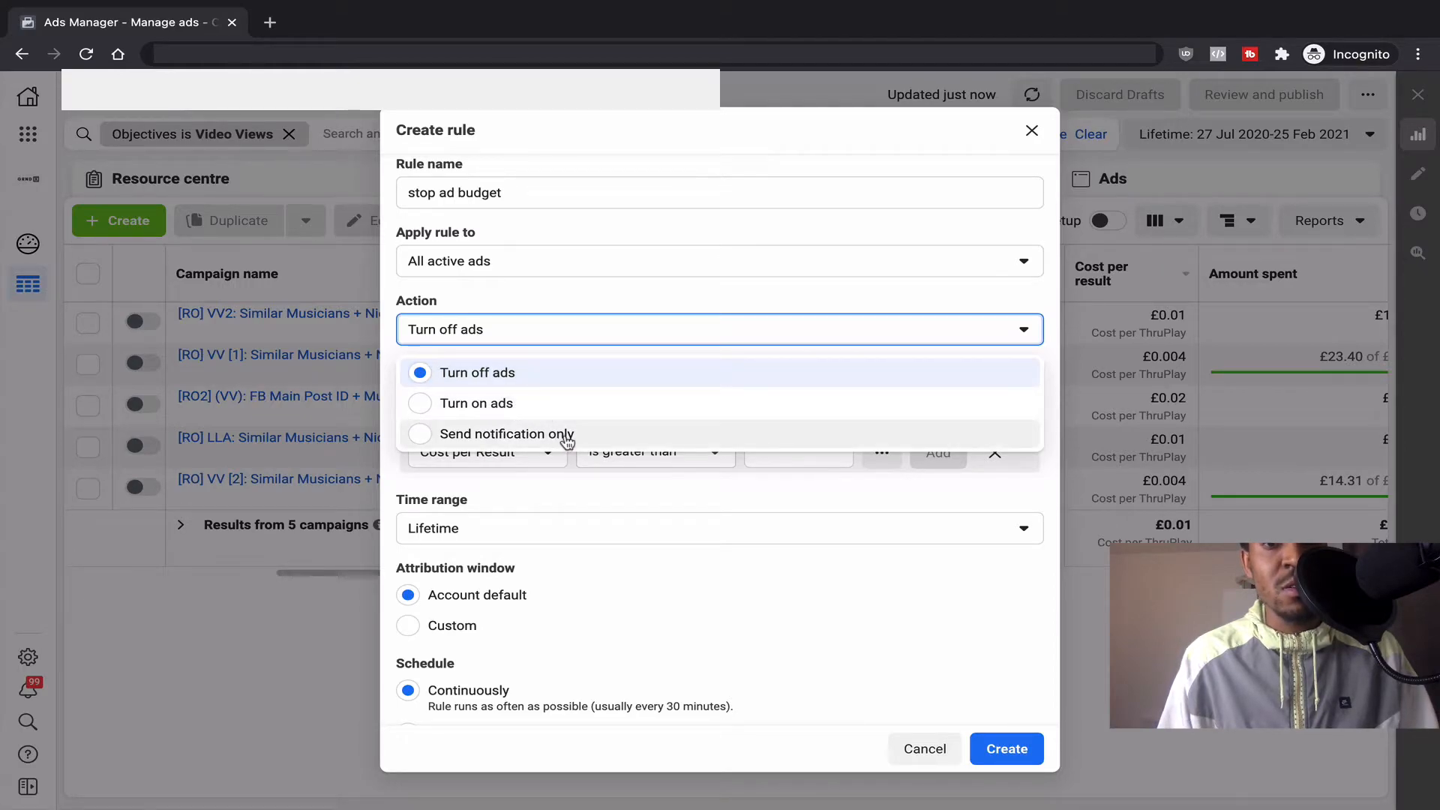
{"action": "left_click", "coordinate": [712, 574]}
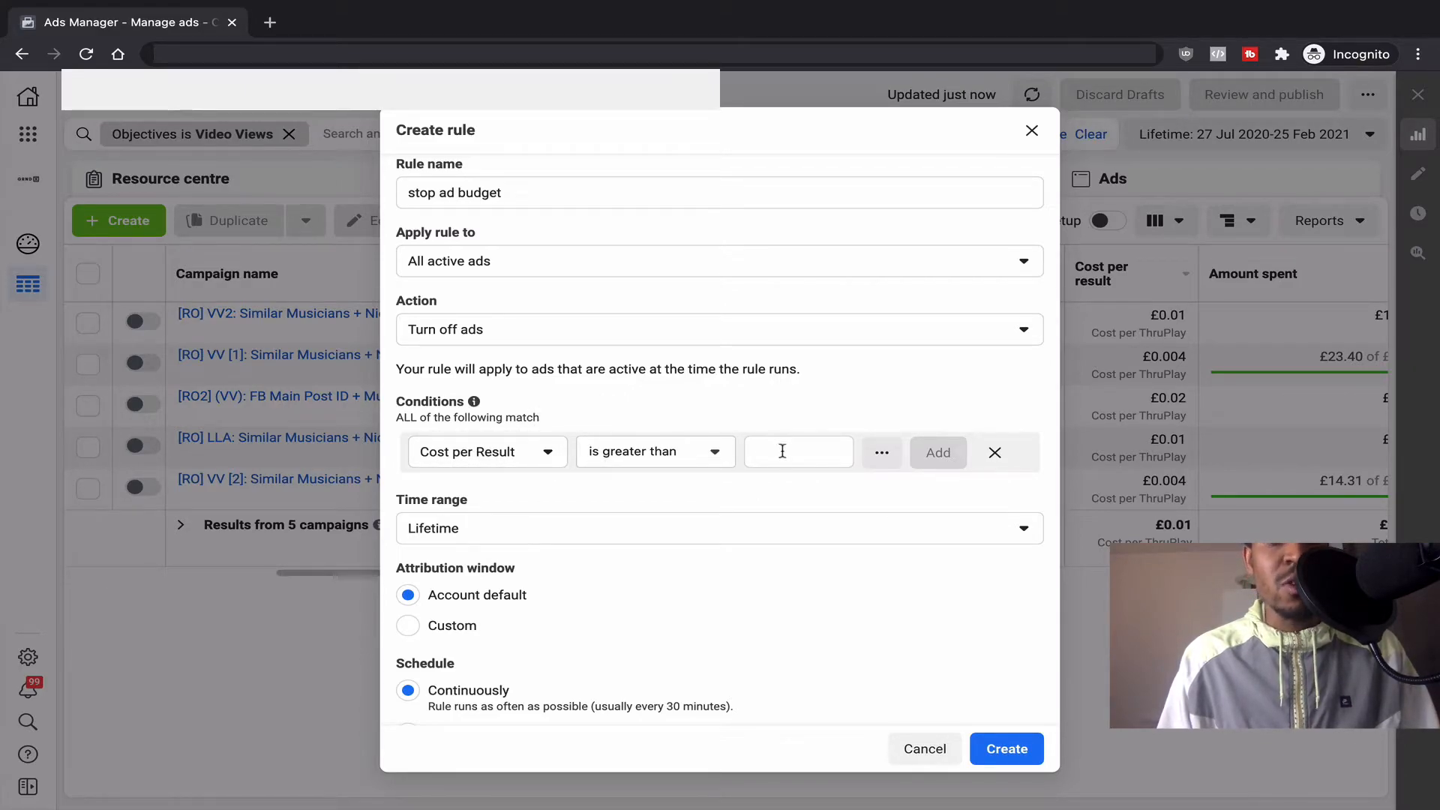
Step: Keep 'is greater than' and set the Cost per Result threshold to £1.00
{"action": "left_click", "coordinate": [721, 455]}
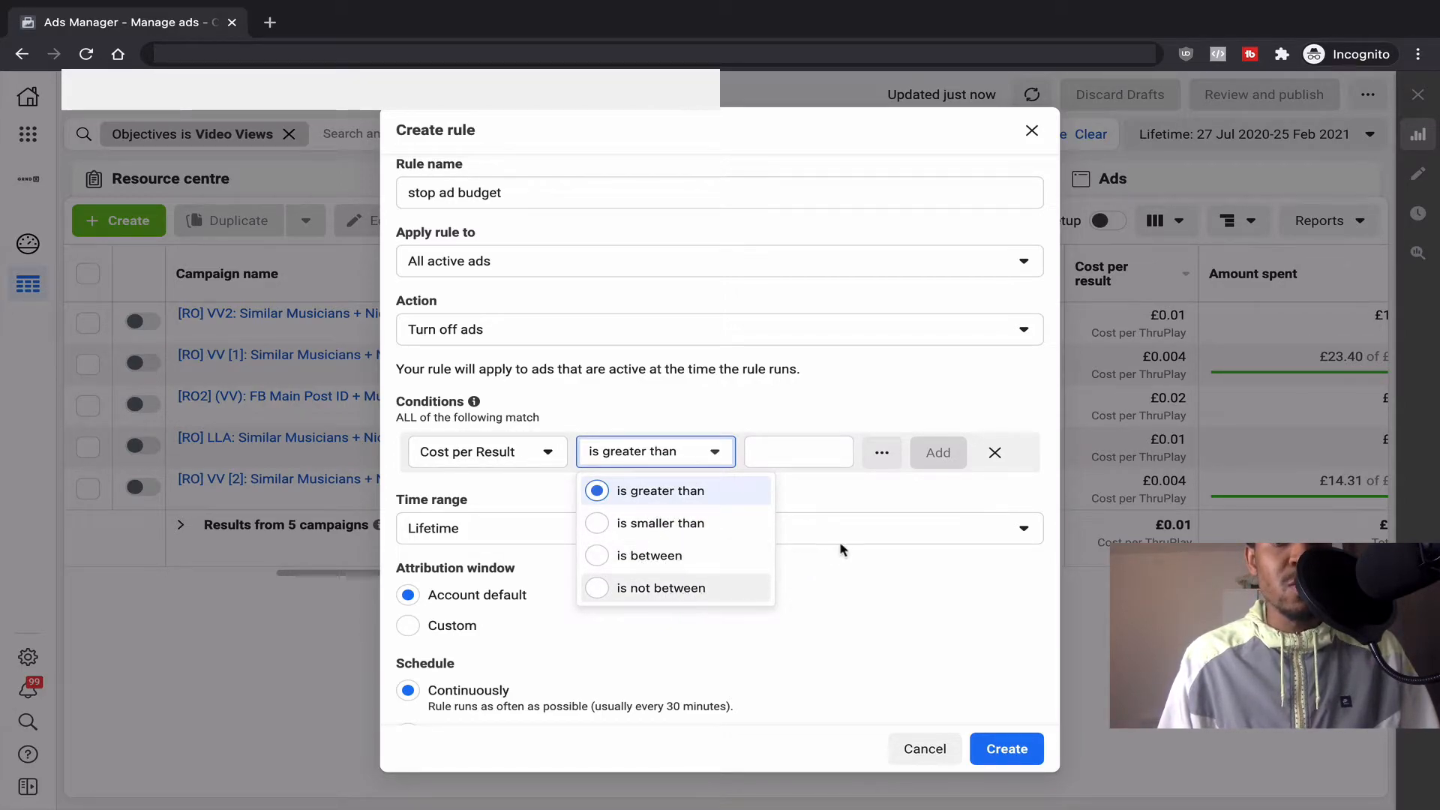
{"action": "key", "text": "Escape"}
{"action": "left_click", "coordinate": [800, 453]}
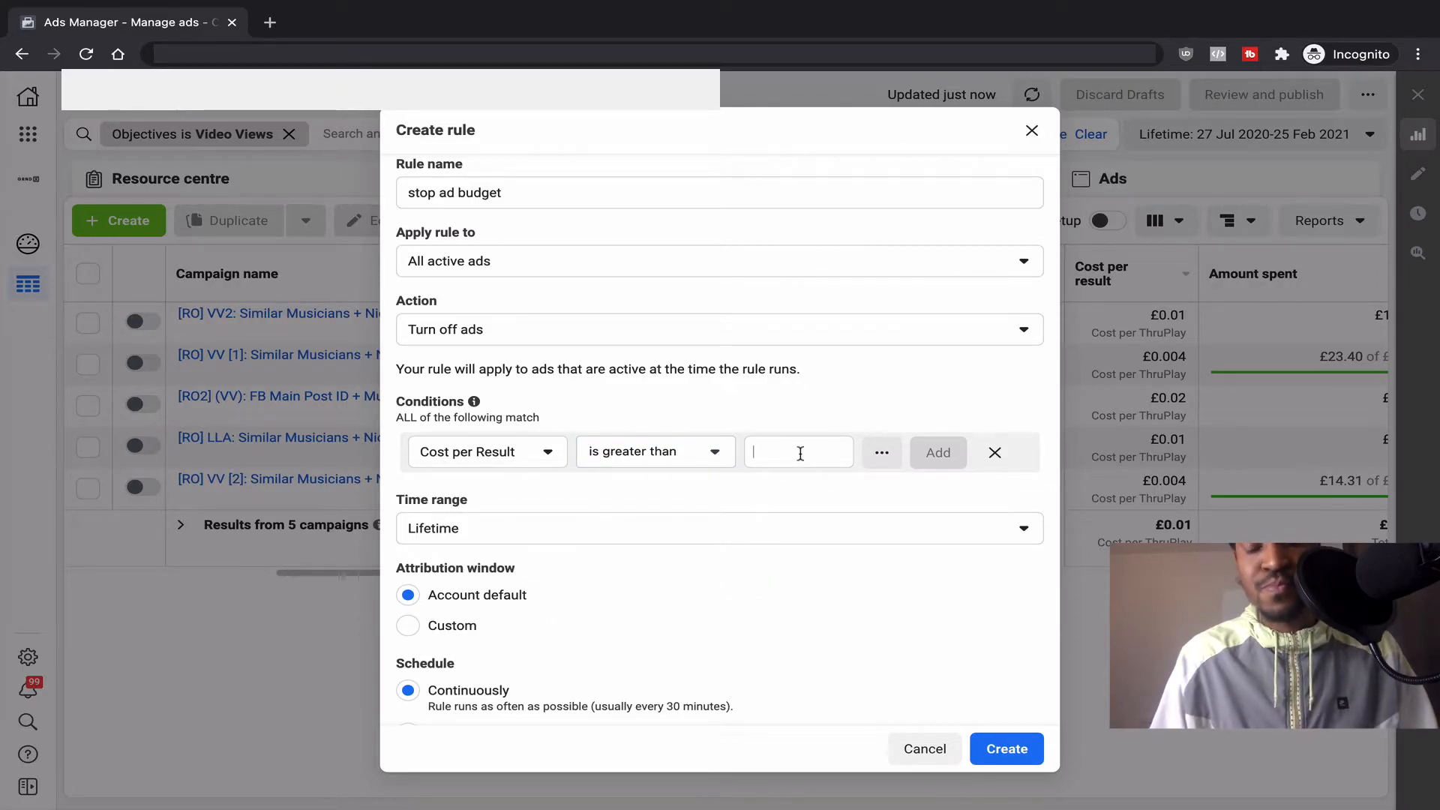
{"action": "type", "text": "1."}
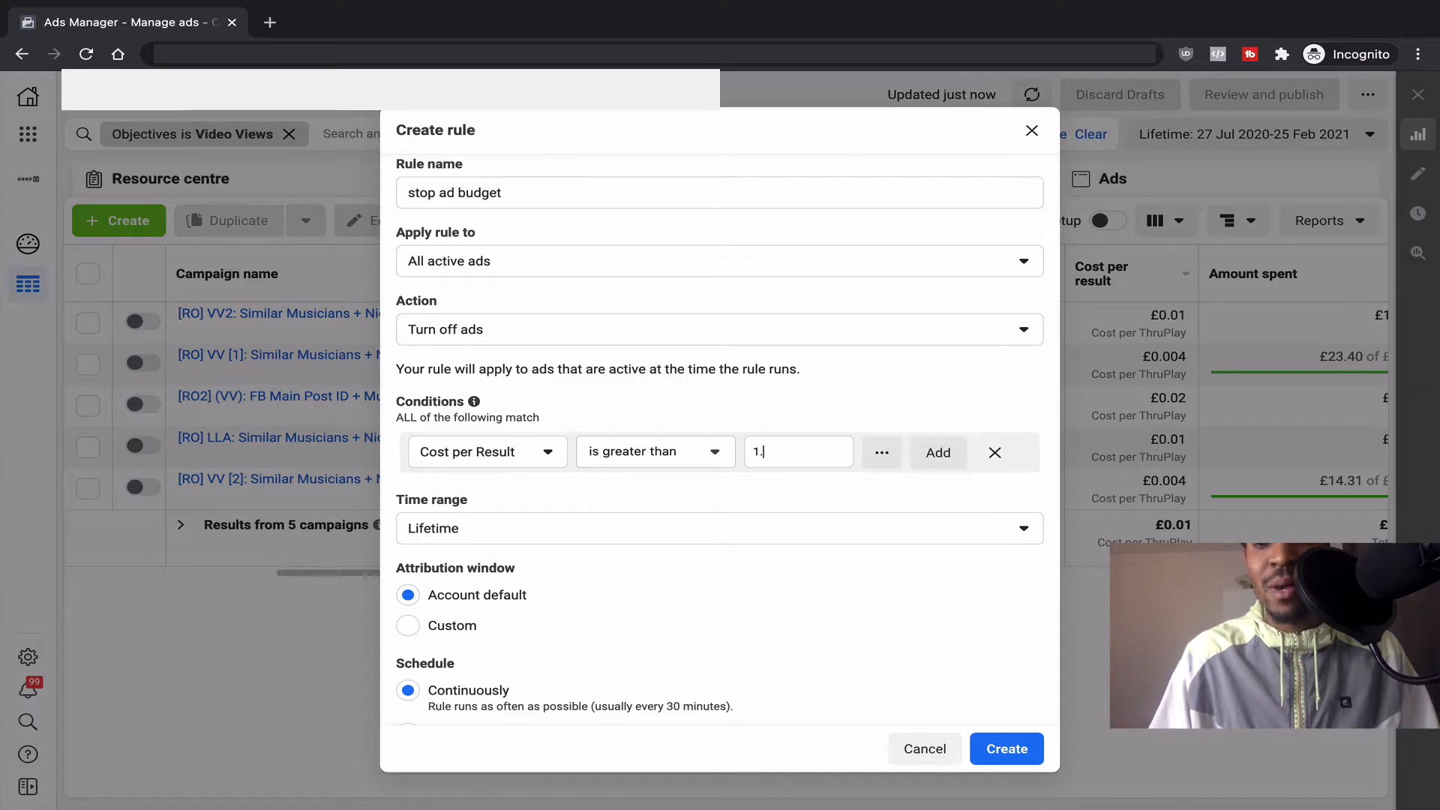
{"action": "type", "text": "00"}
{"action": "left_click", "coordinate": [875, 578]}
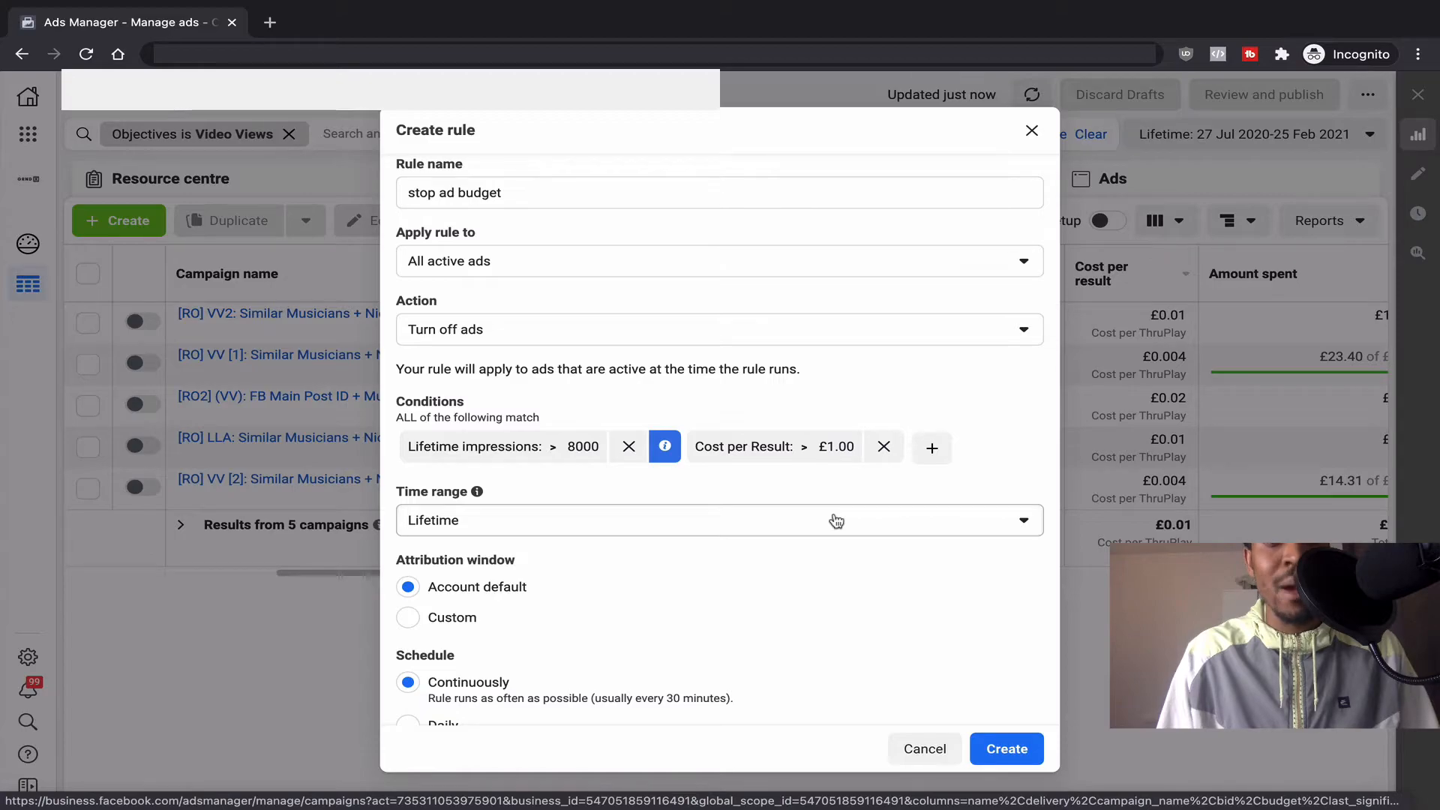
Step: Change the rule's time range from Lifetime to Last 7 days
{"action": "left_click", "coordinate": [836, 520]}
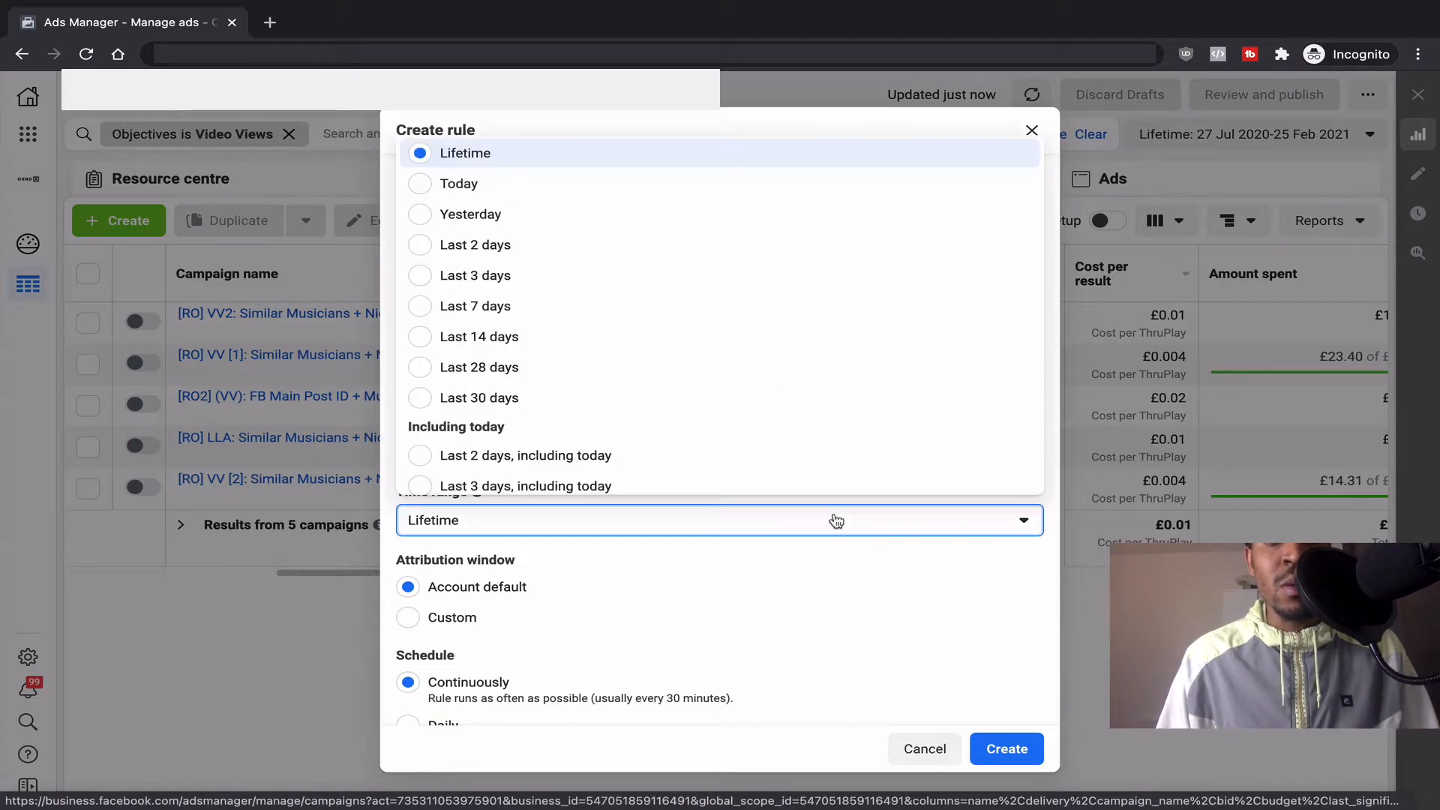
{"action": "left_click", "coordinate": [830, 580]}
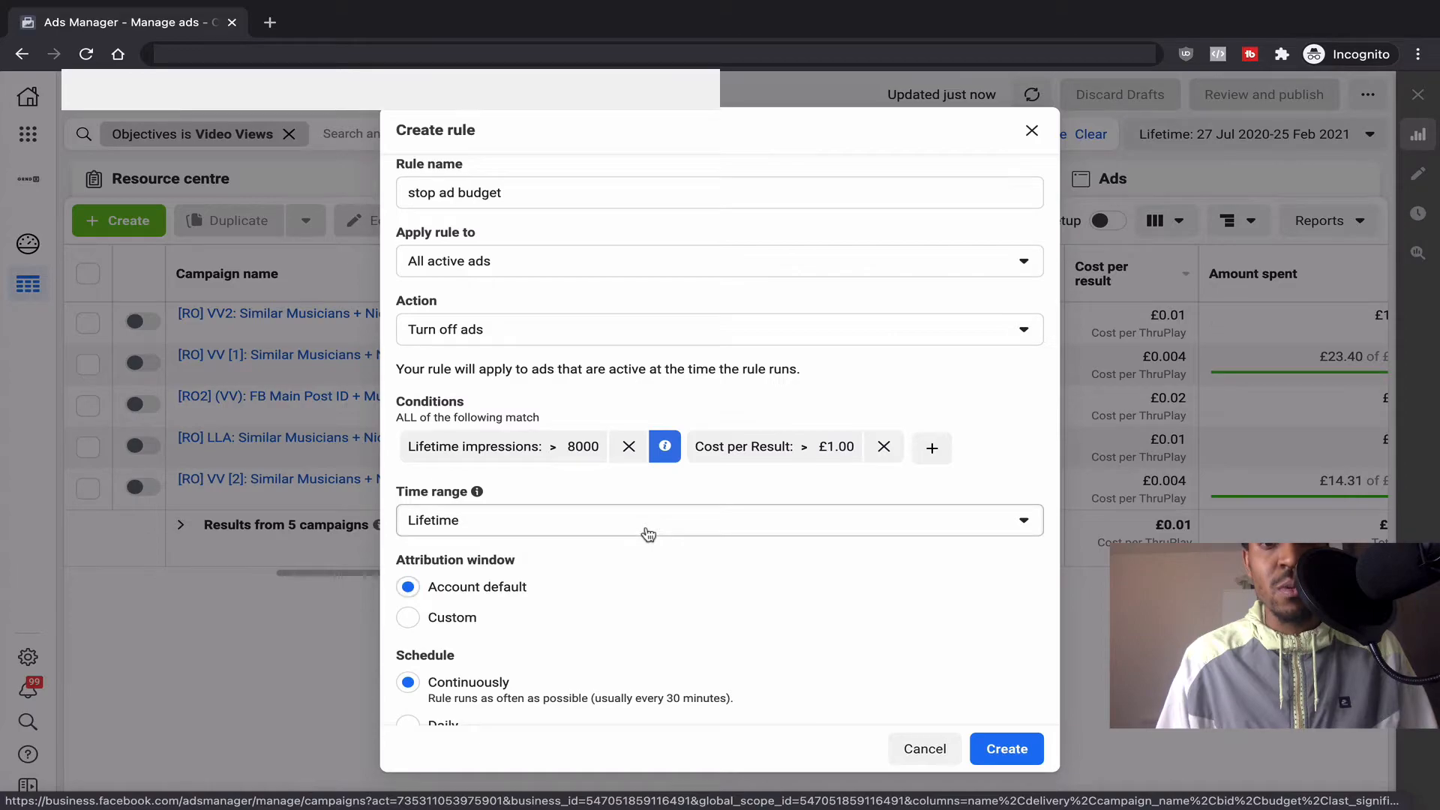
{"action": "left_click", "coordinate": [689, 517]}
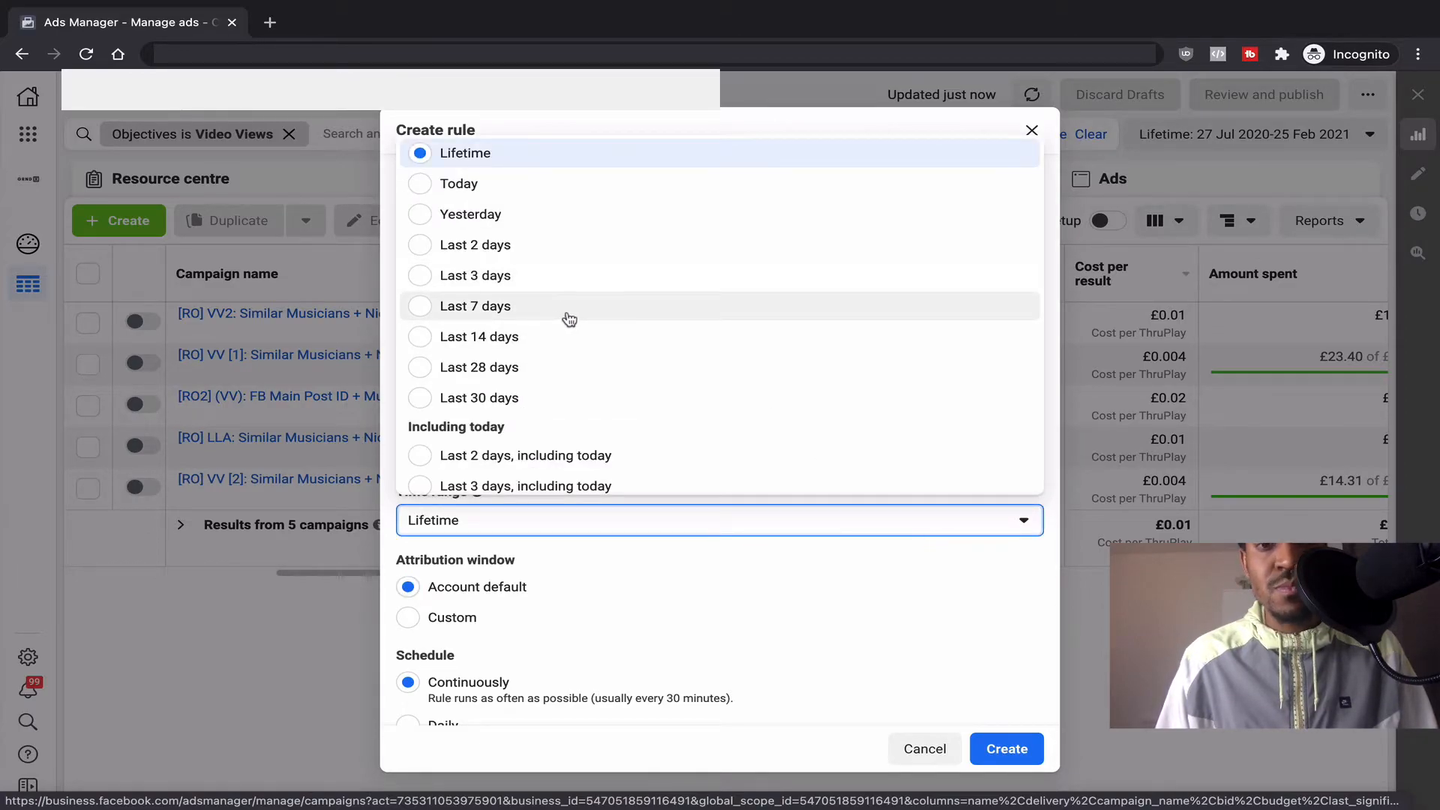
{"action": "scroll", "coordinate": [569, 320], "scroll_direction": "down", "scroll_amount": 1}
{"action": "scroll", "coordinate": [569, 319], "scroll_direction": "down", "scroll_amount": 2}
{"action": "scroll", "coordinate": [569, 320], "scroll_direction": "up", "scroll_amount": 3}
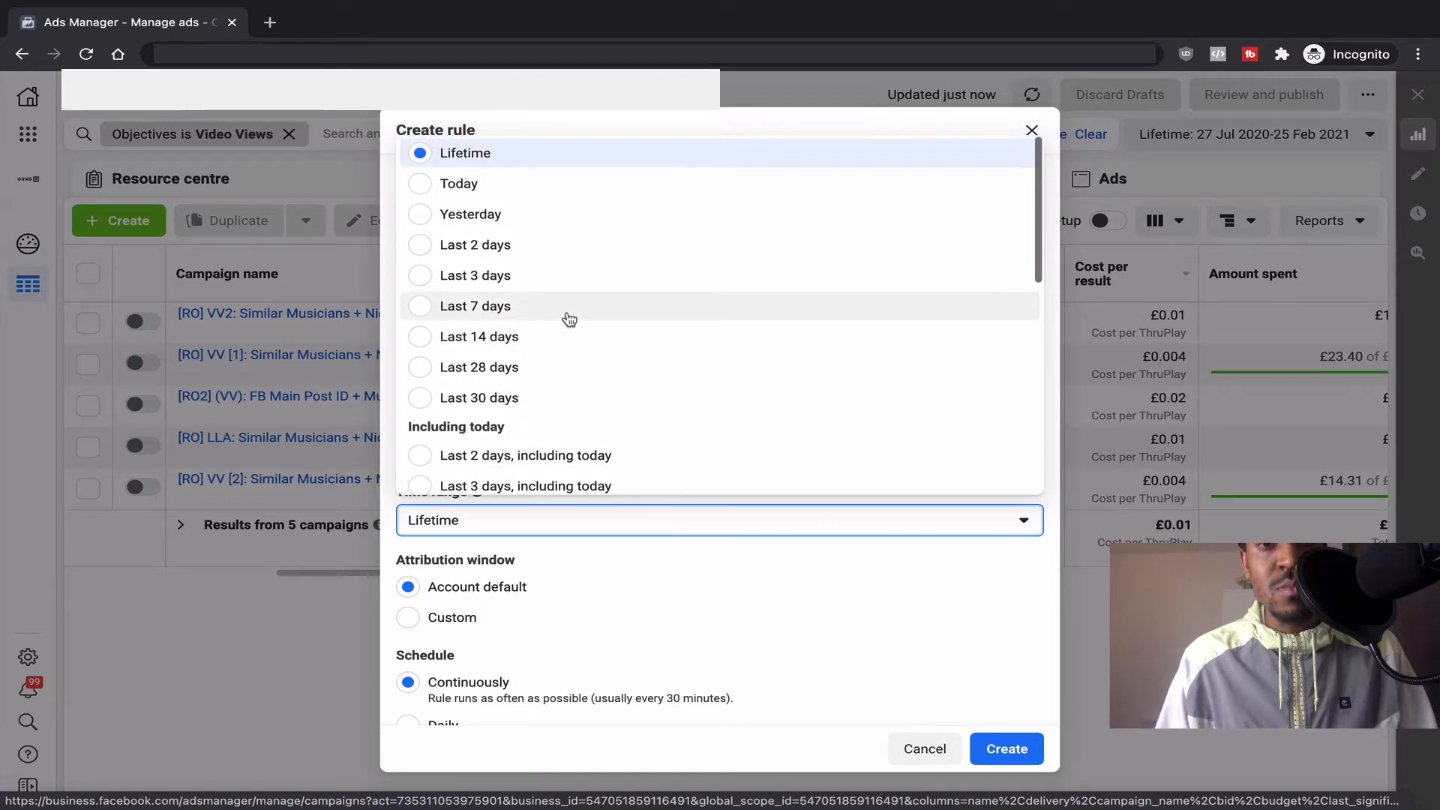
{"action": "left_click", "coordinate": [549, 319]}
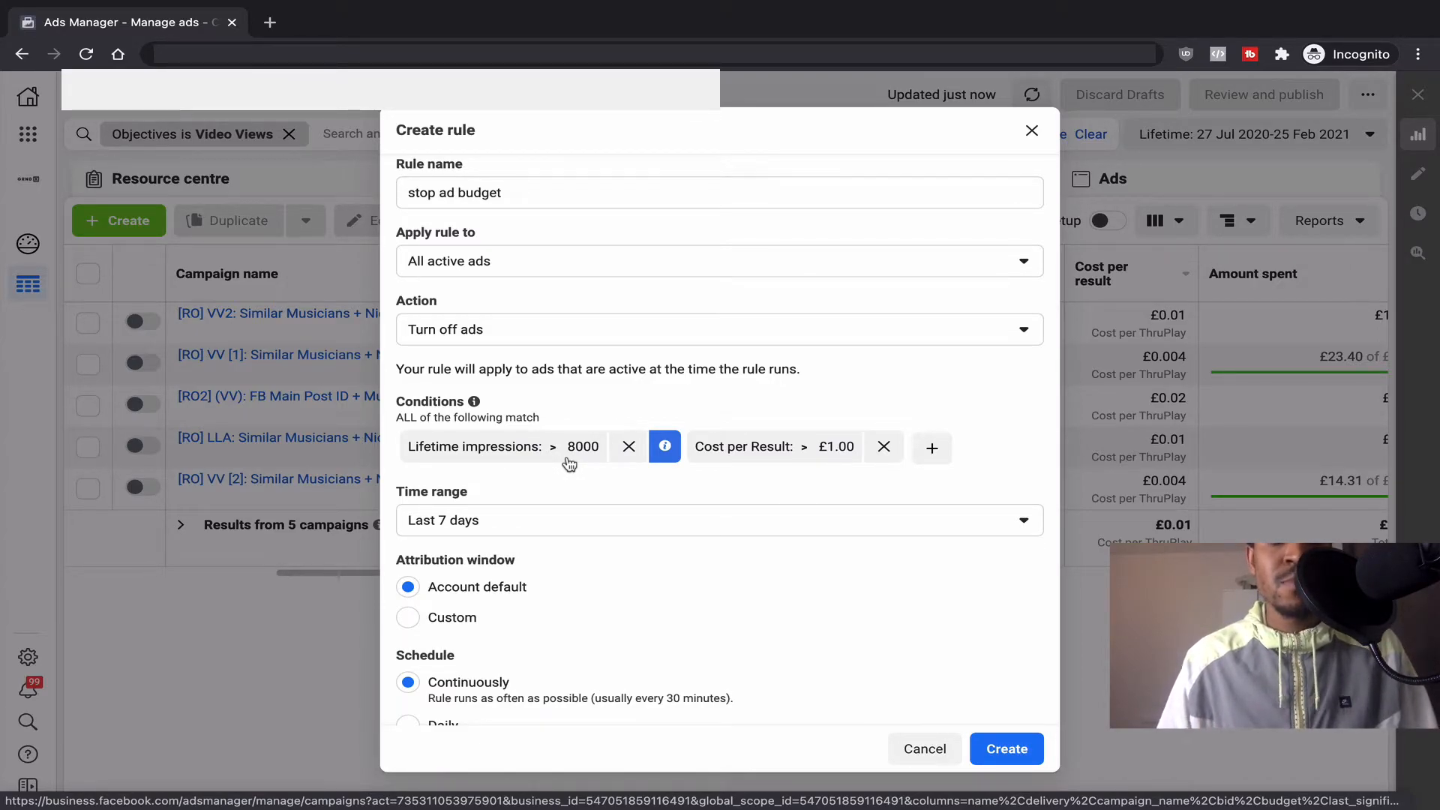
Step: Create a Traffic campaign draft and add United Kingdom to the ad set's audience Locations
{"action": "mouse_move", "coordinate": [664, 445]}
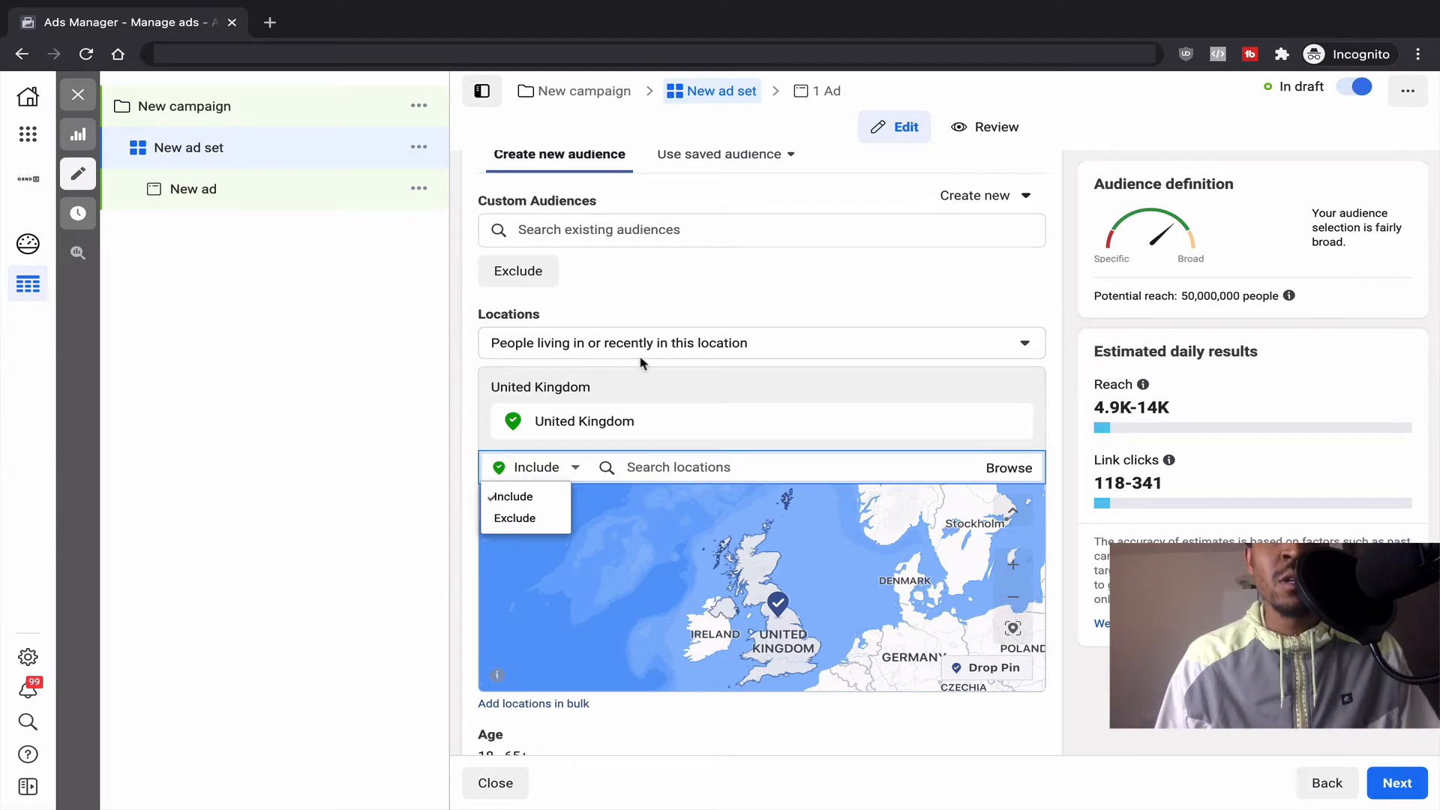
Step: Set the United Kingdom location type to 'People living in this location'
{"action": "left_click", "coordinate": [658, 350]}
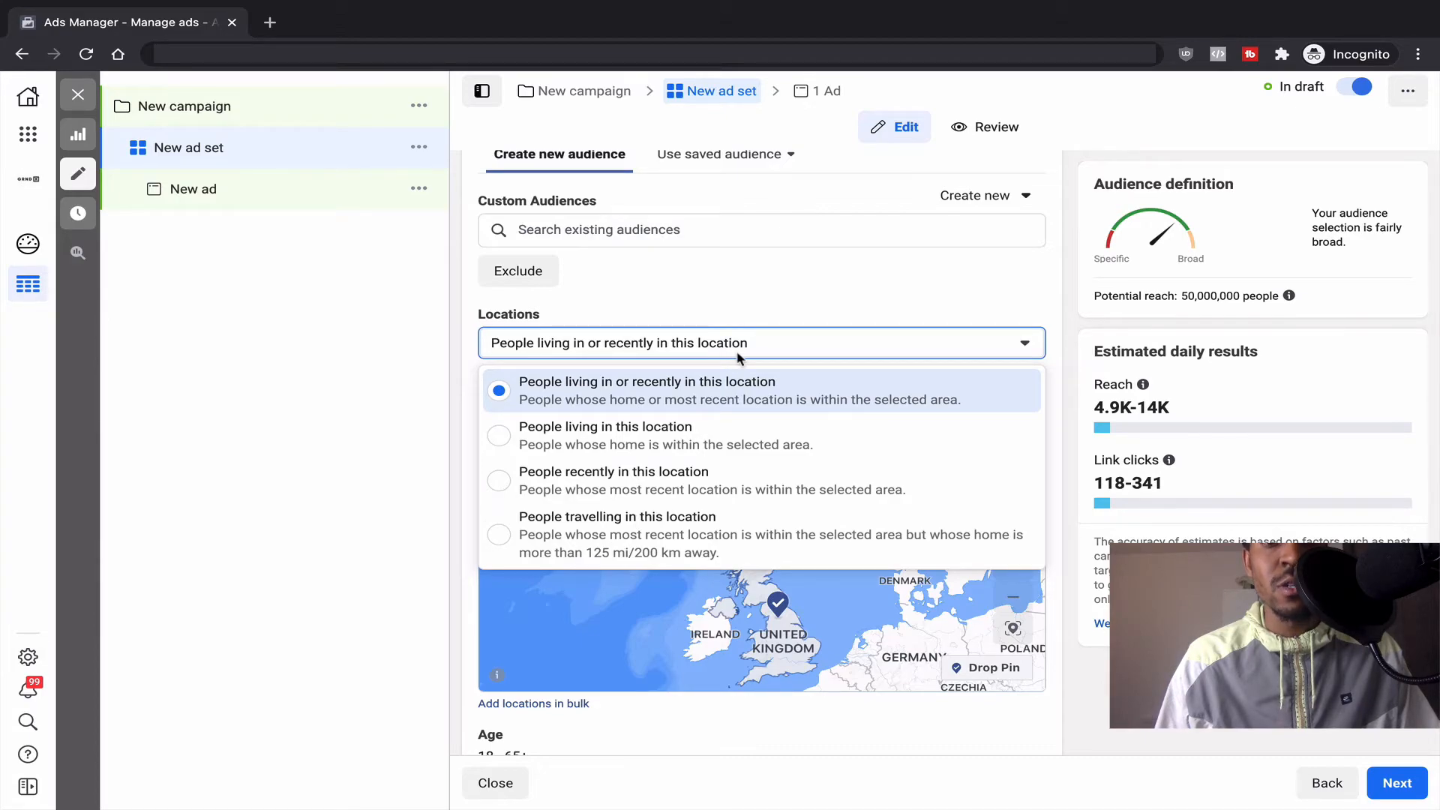
{"action": "left_click", "coordinate": [641, 444]}
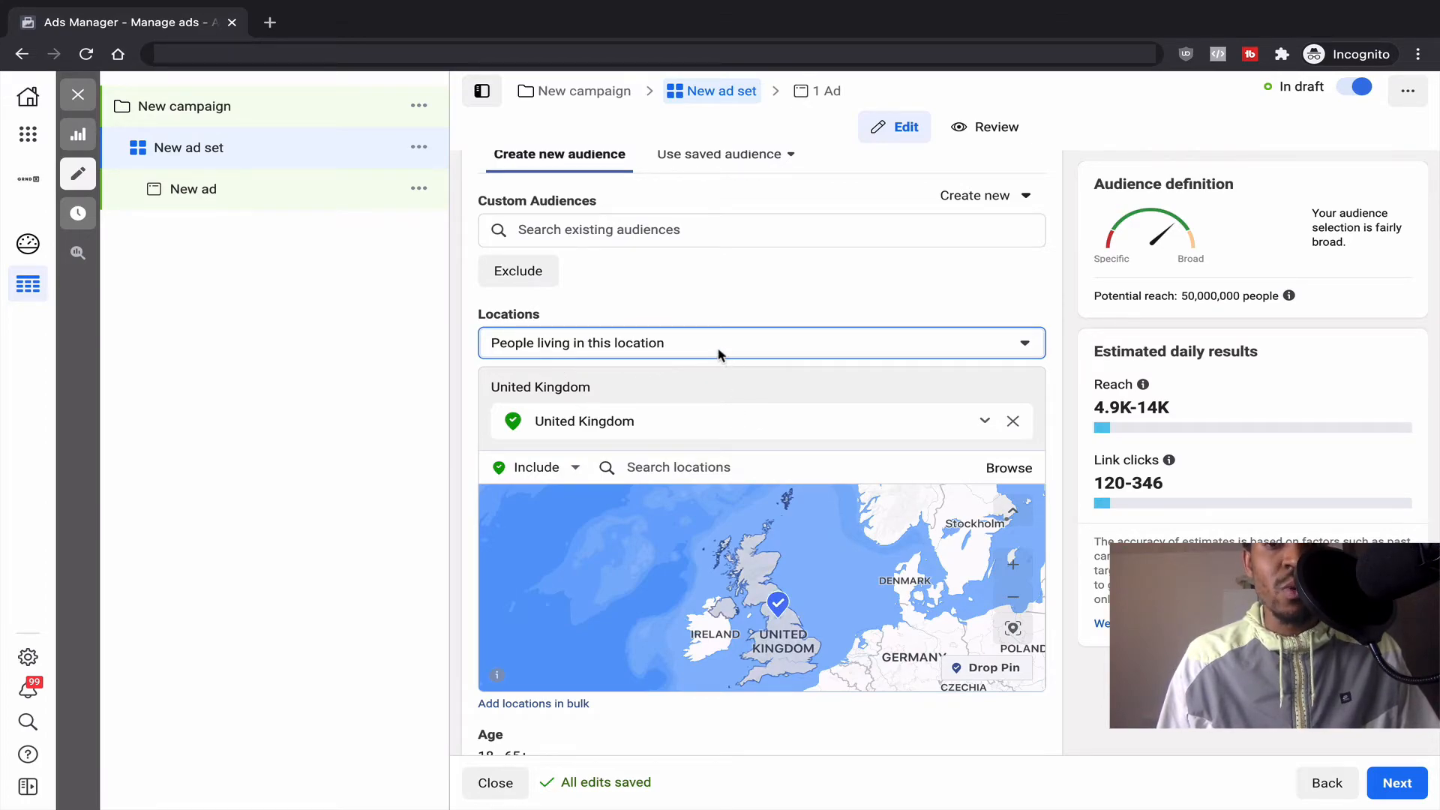
{"action": "left_click", "coordinate": [1022, 345]}
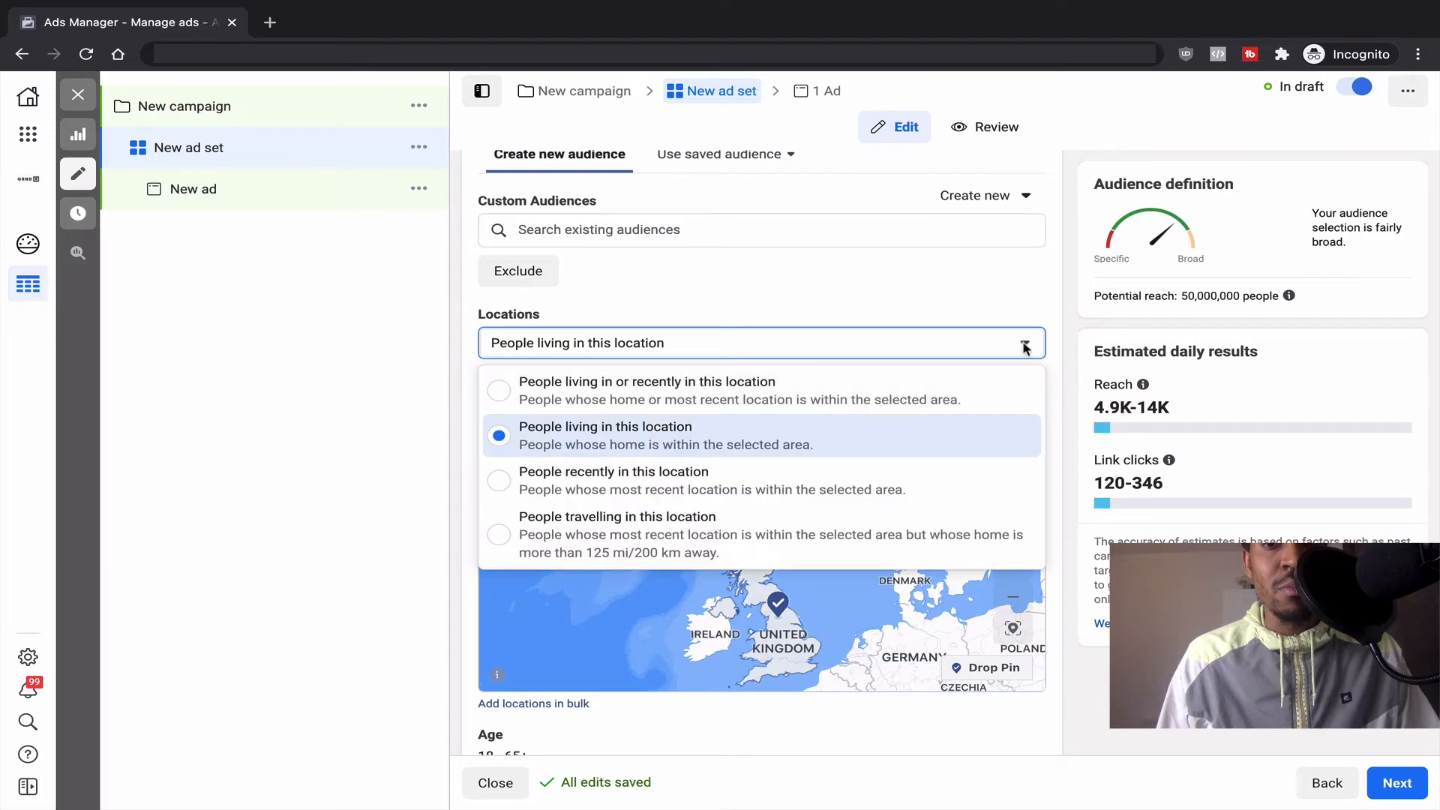
{"action": "left_click", "coordinate": [319, 389]}
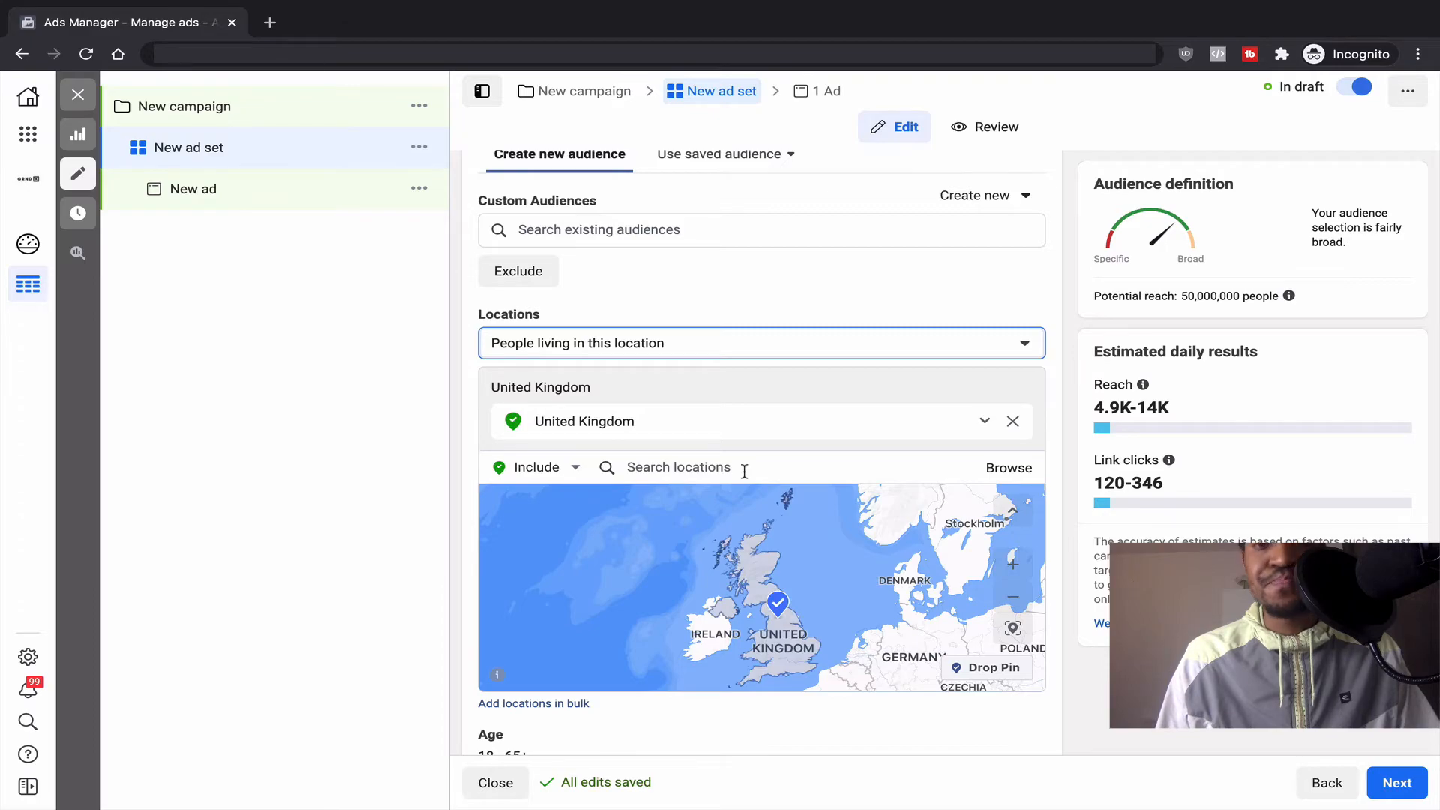
Step: Switch the location selector to Exclude and exclude Albania from the ad set
{"action": "left_click", "coordinate": [816, 468]}
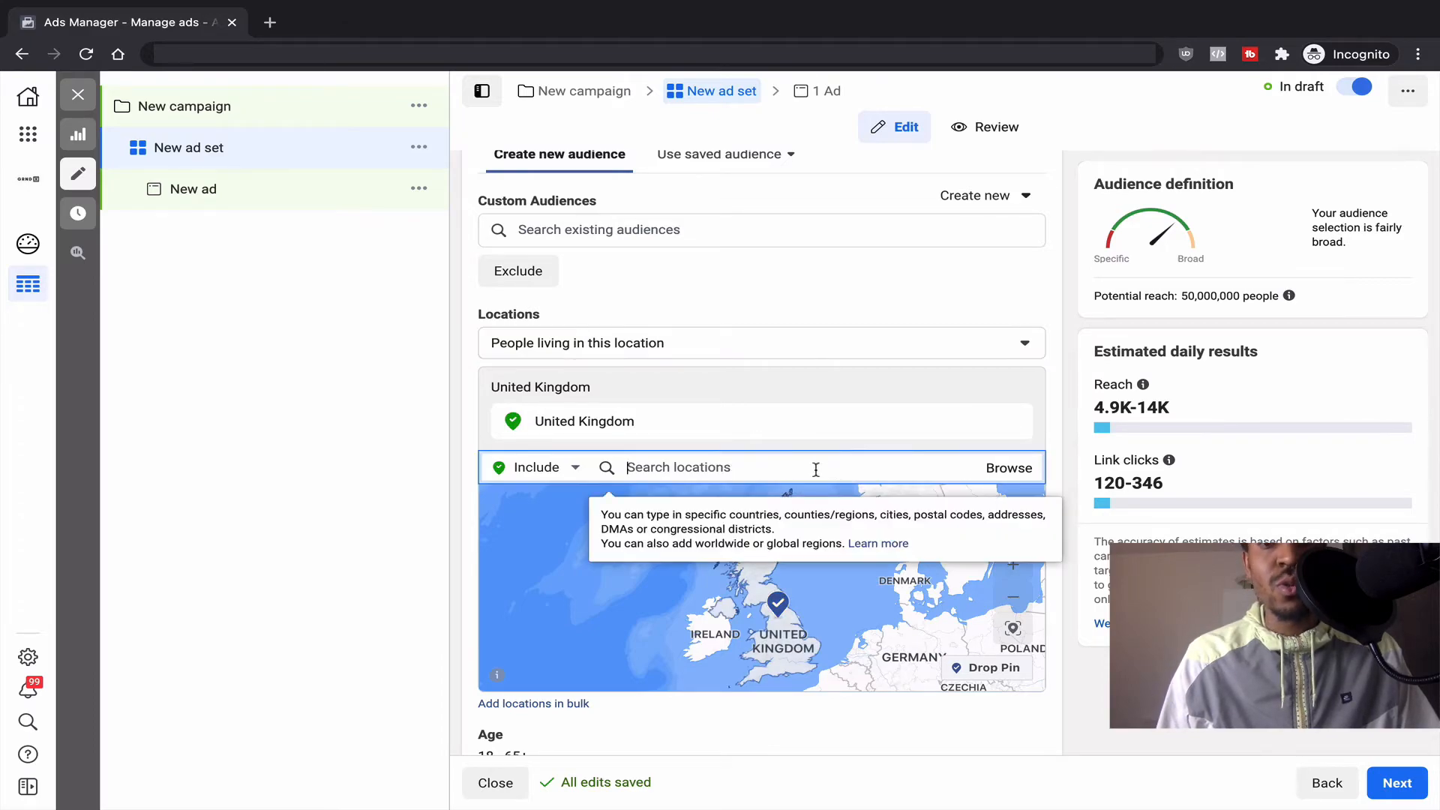
{"action": "left_click", "coordinate": [575, 467]}
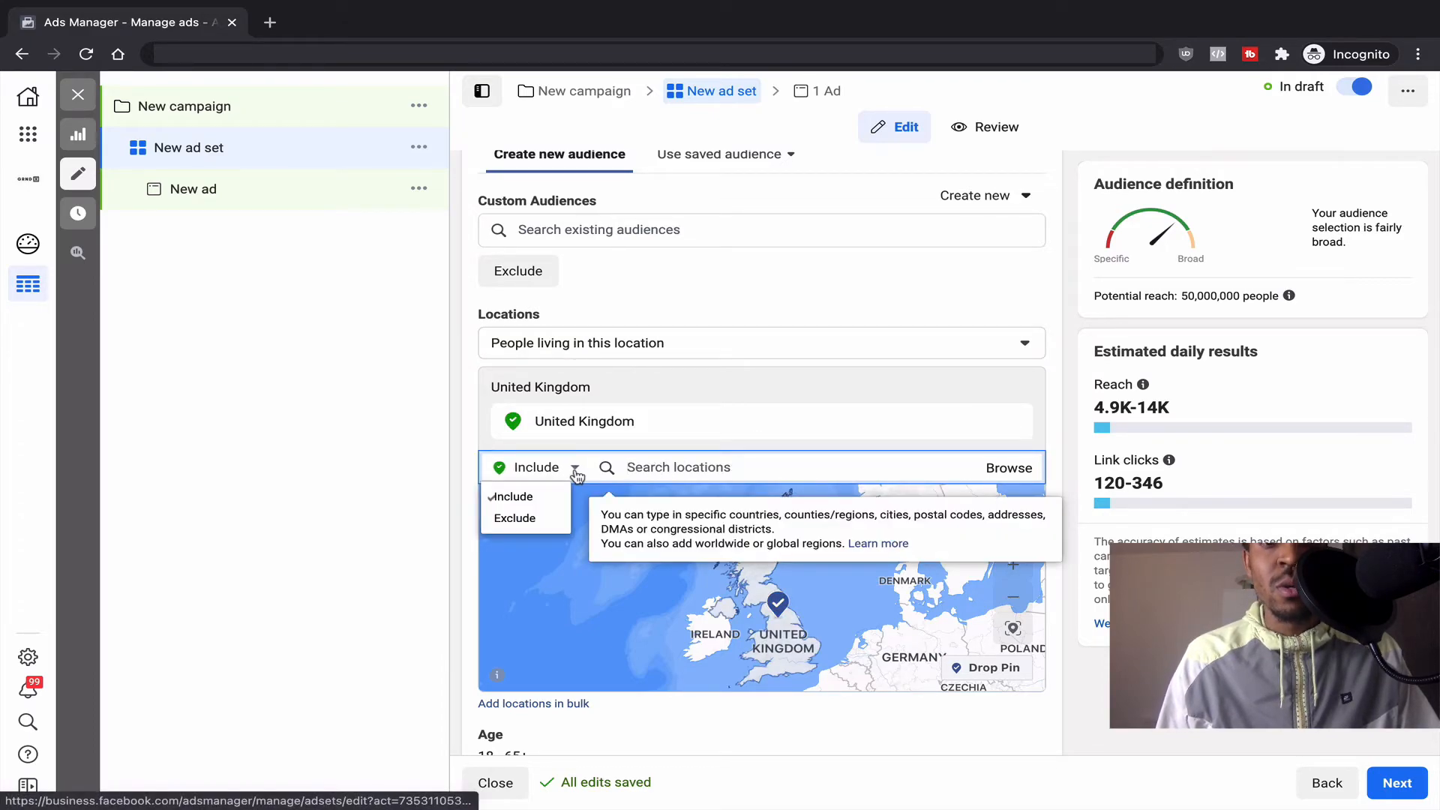
{"action": "left_click", "coordinate": [537, 525]}
{"action": "left_click", "coordinate": [732, 470]}
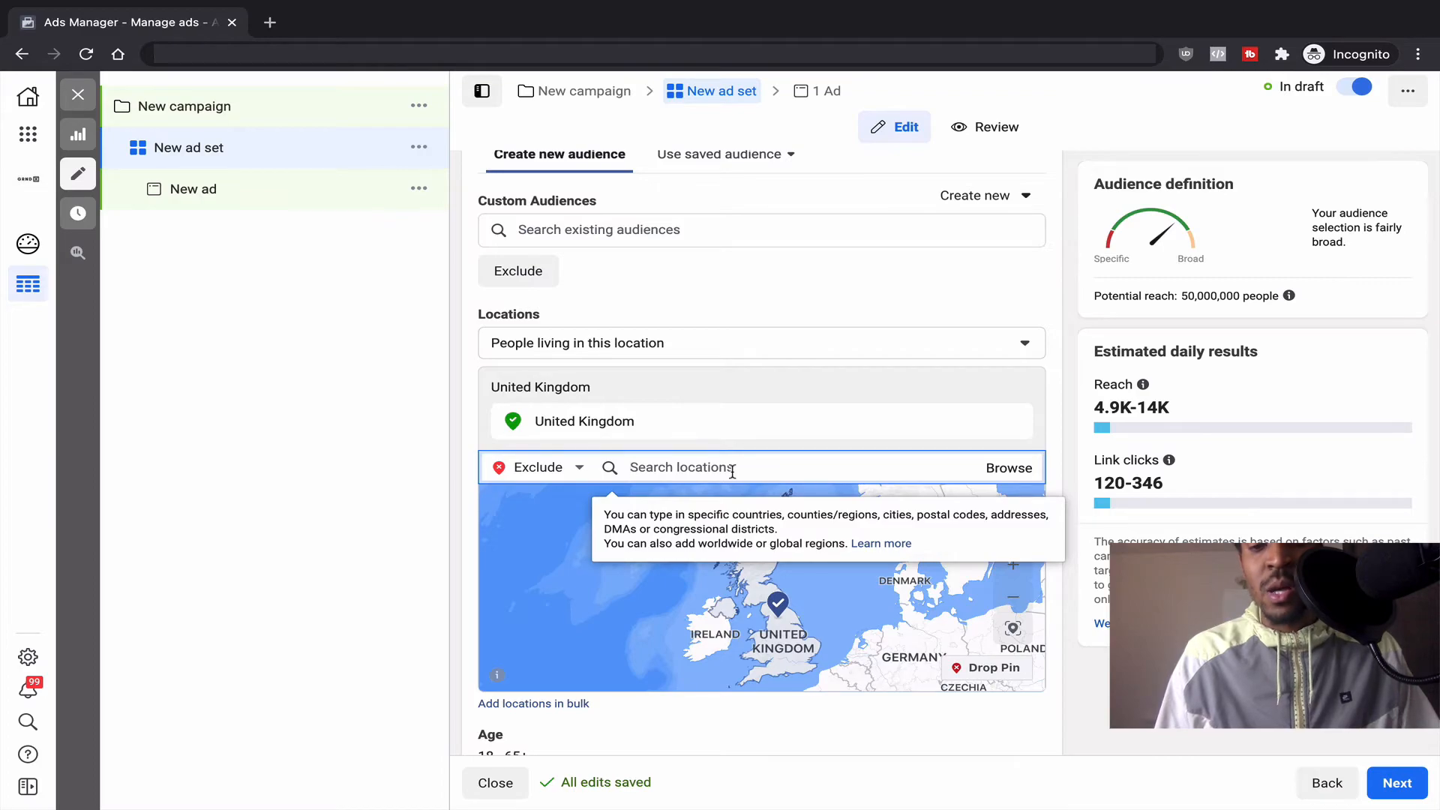
{"action": "type", "text": "alban"}
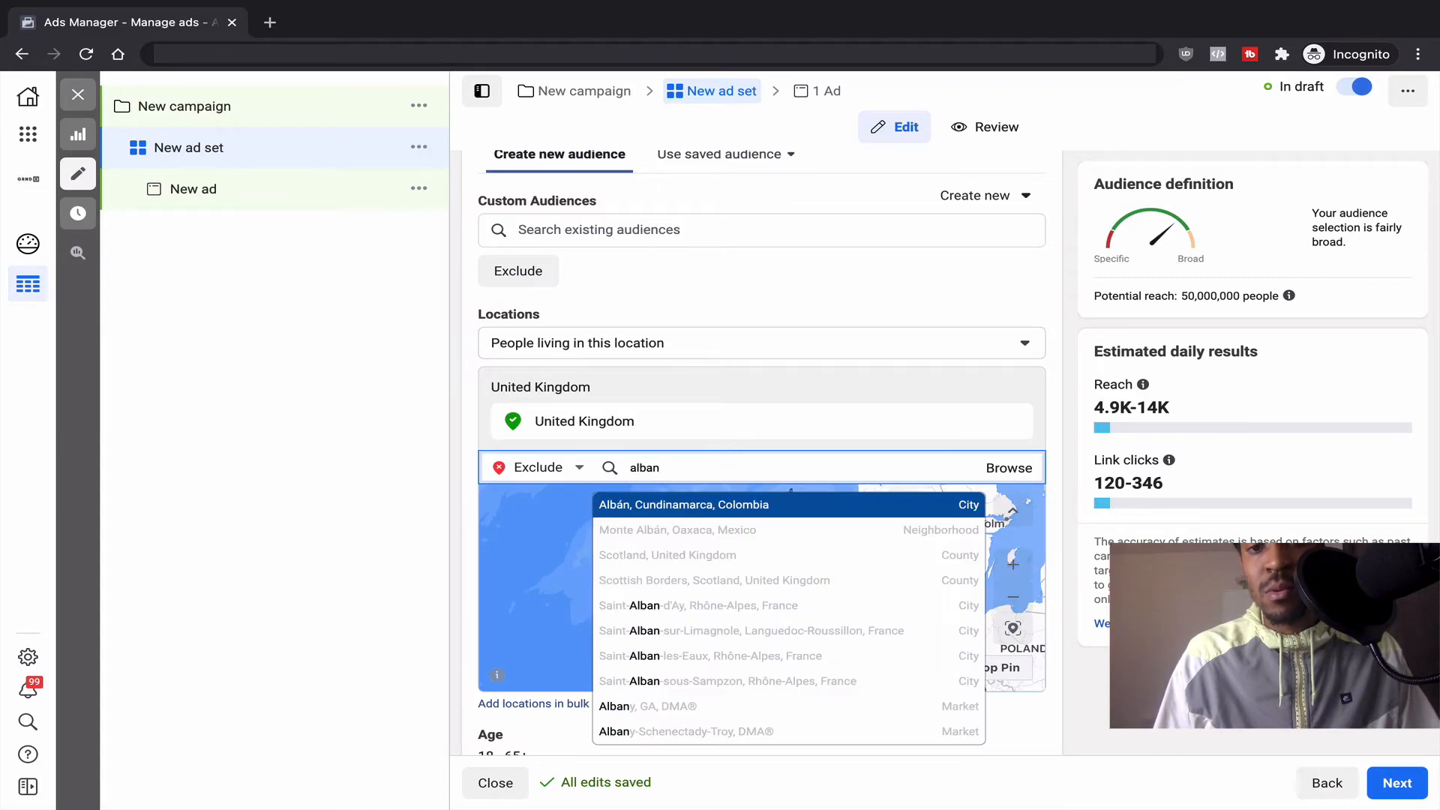
{"action": "type", "text": "ia"}
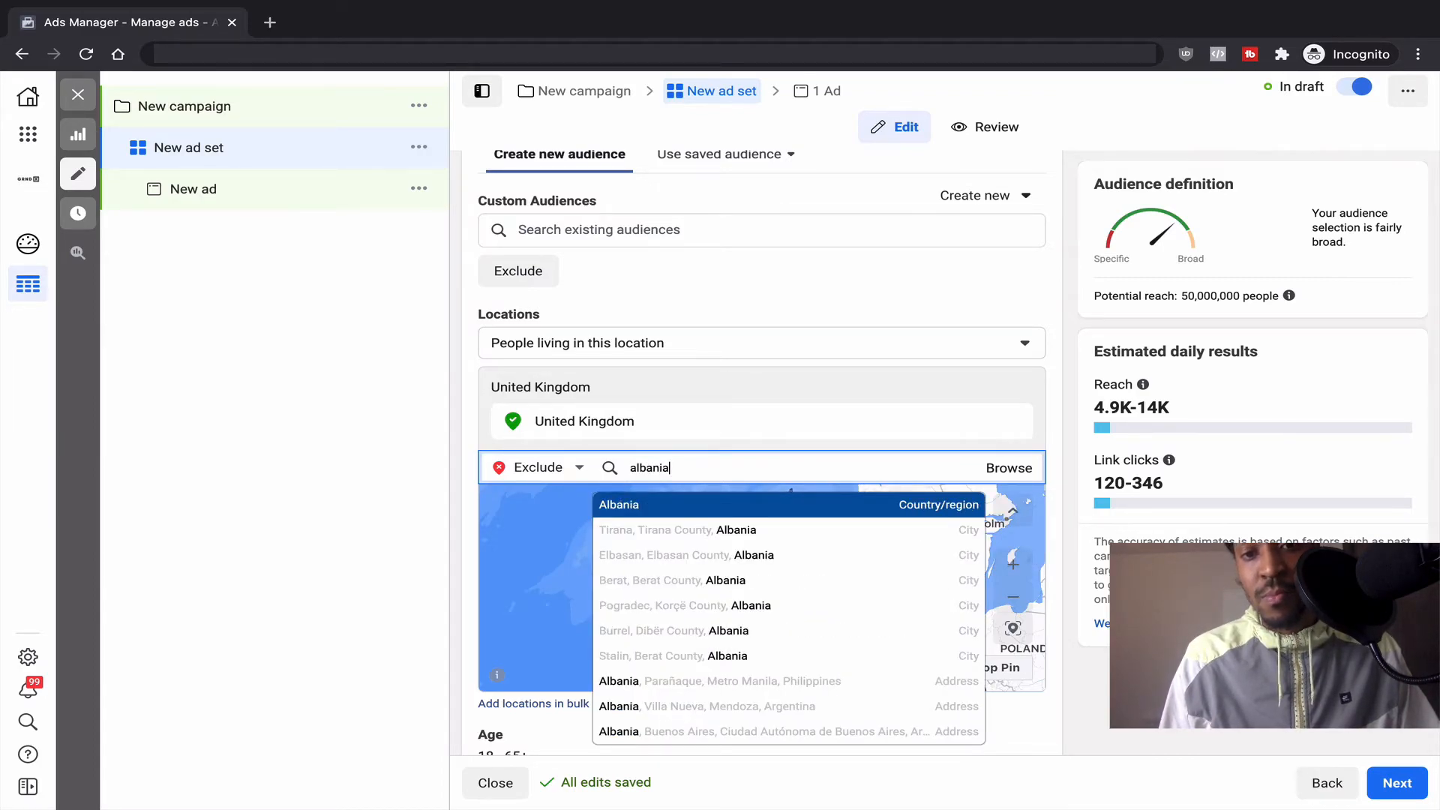
{"action": "left_click", "coordinate": [711, 504]}
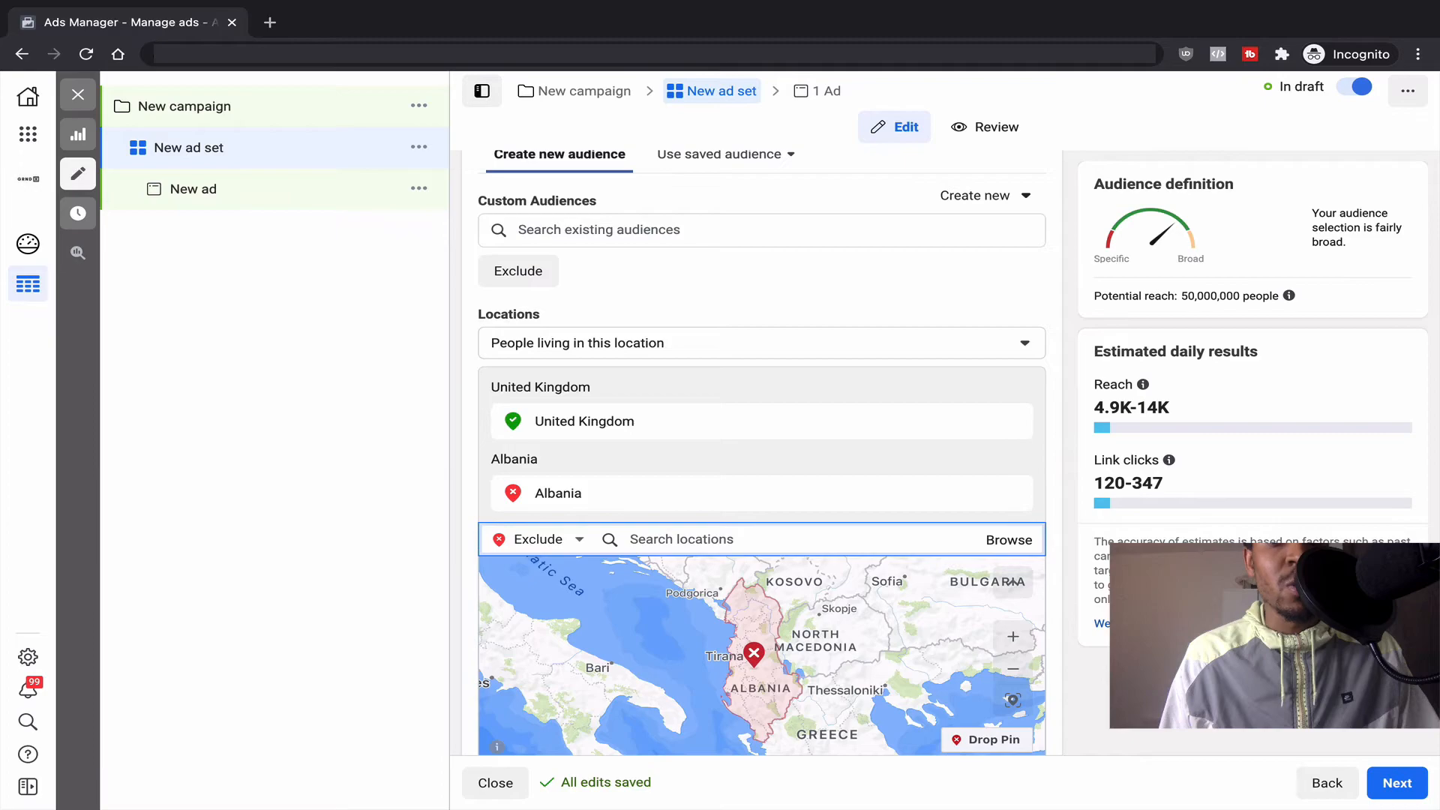
{"action": "left_click", "coordinate": [738, 533]}
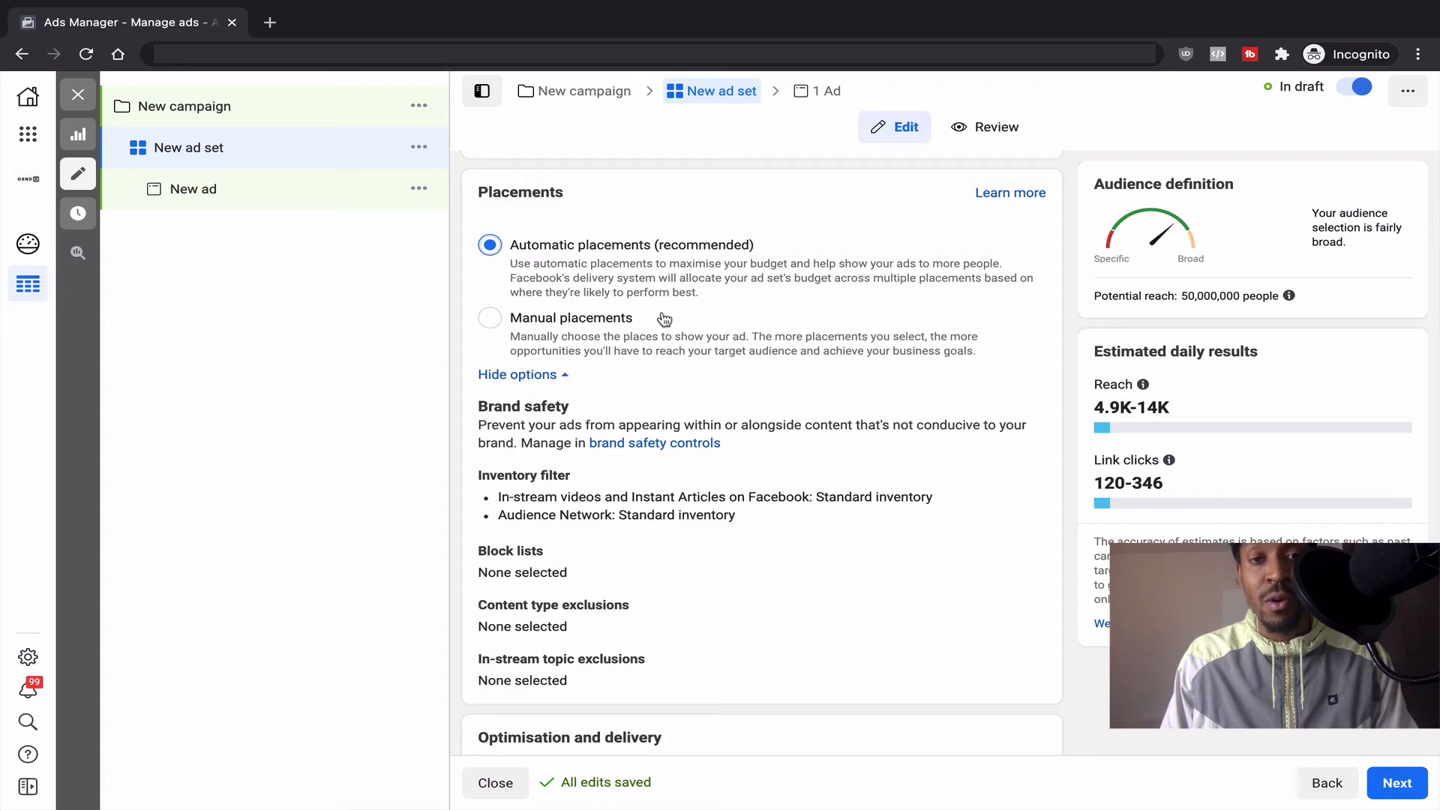
Step: Choose Manual placements and untick Desktop so ads deliver to Mobile devices only
{"action": "left_click", "coordinate": [607, 323]}
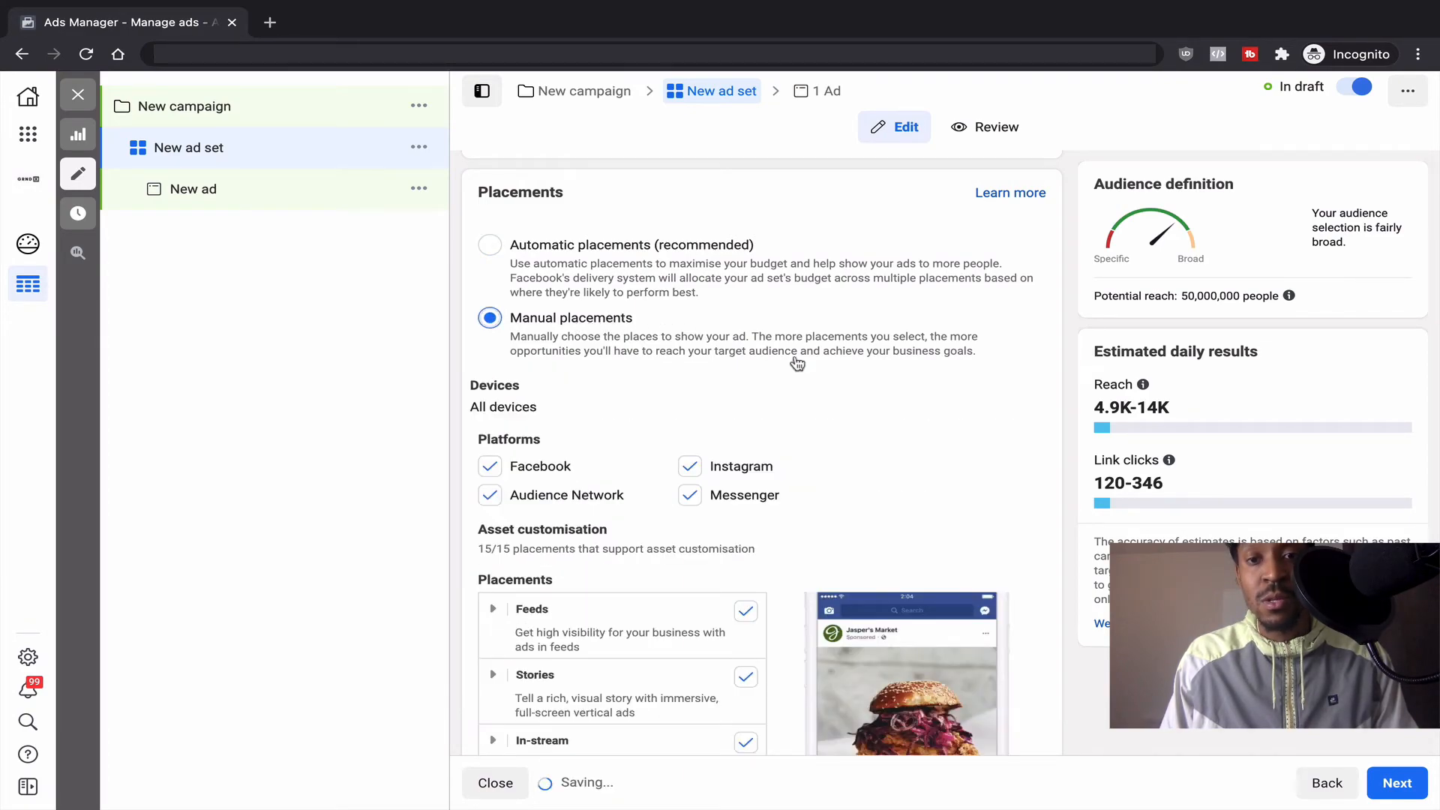
{"action": "scroll", "coordinate": [794, 360], "scroll_direction": "down", "scroll_amount": 3}
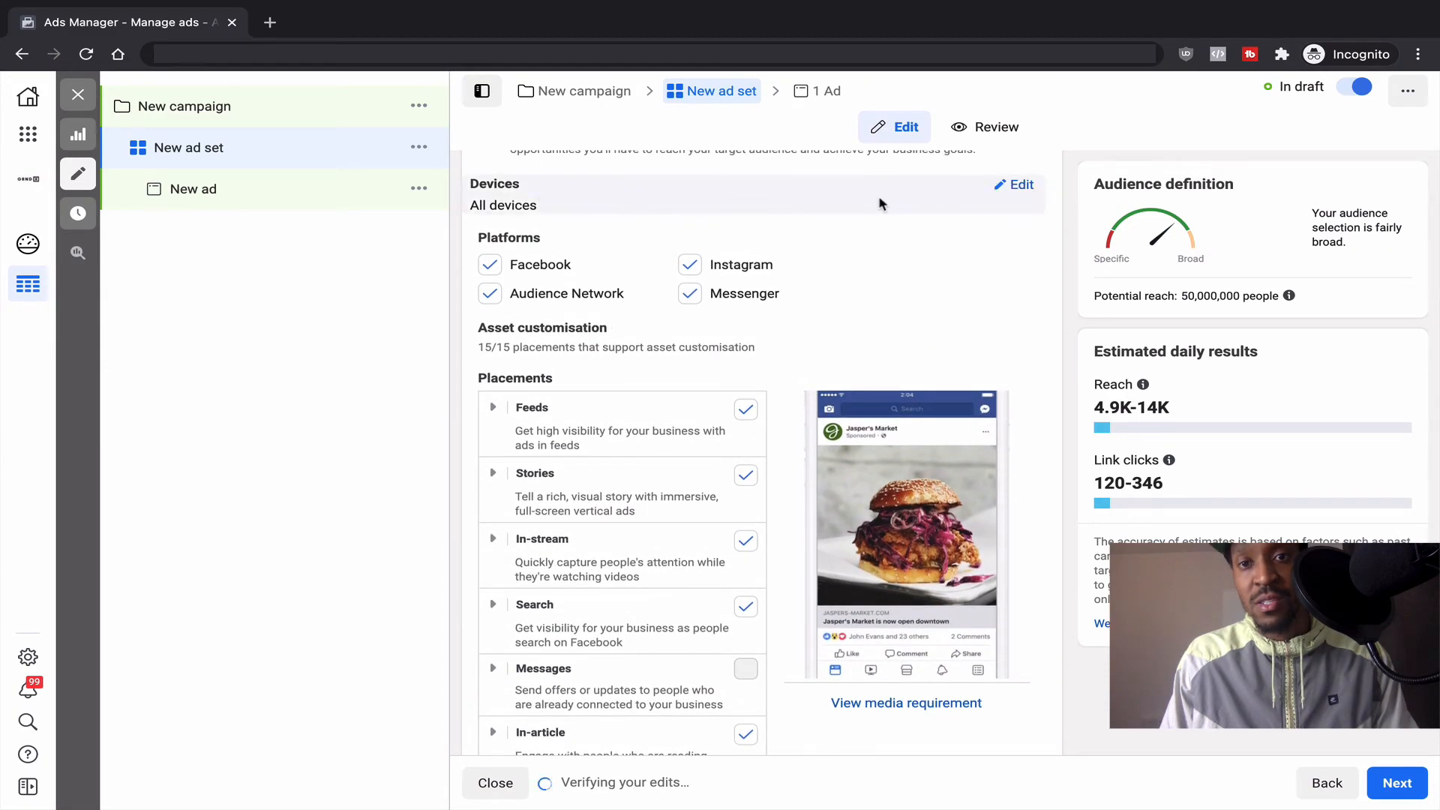
{"action": "left_click", "coordinate": [1022, 186]}
{"action": "left_click", "coordinate": [815, 220]}
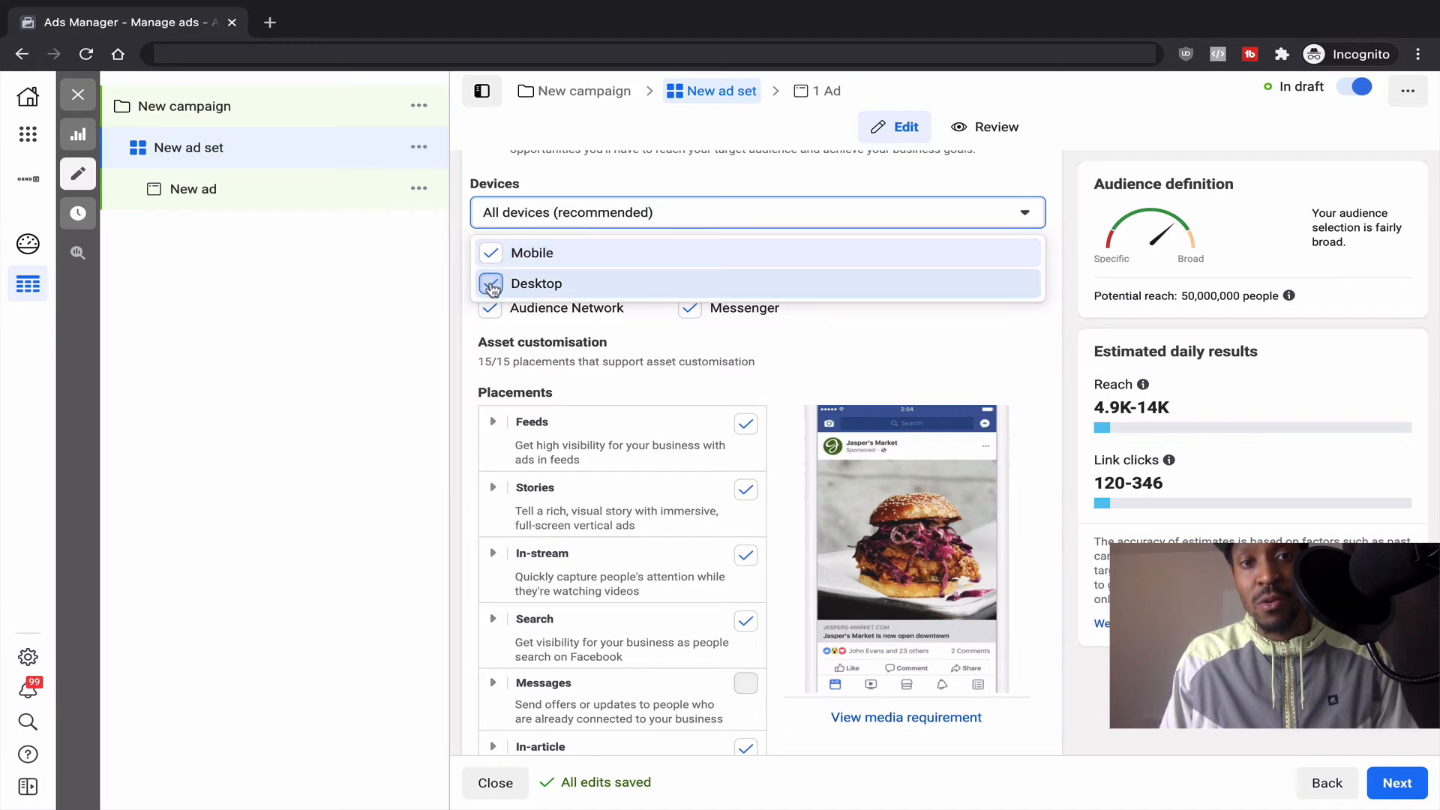
{"action": "left_click", "coordinate": [492, 292]}
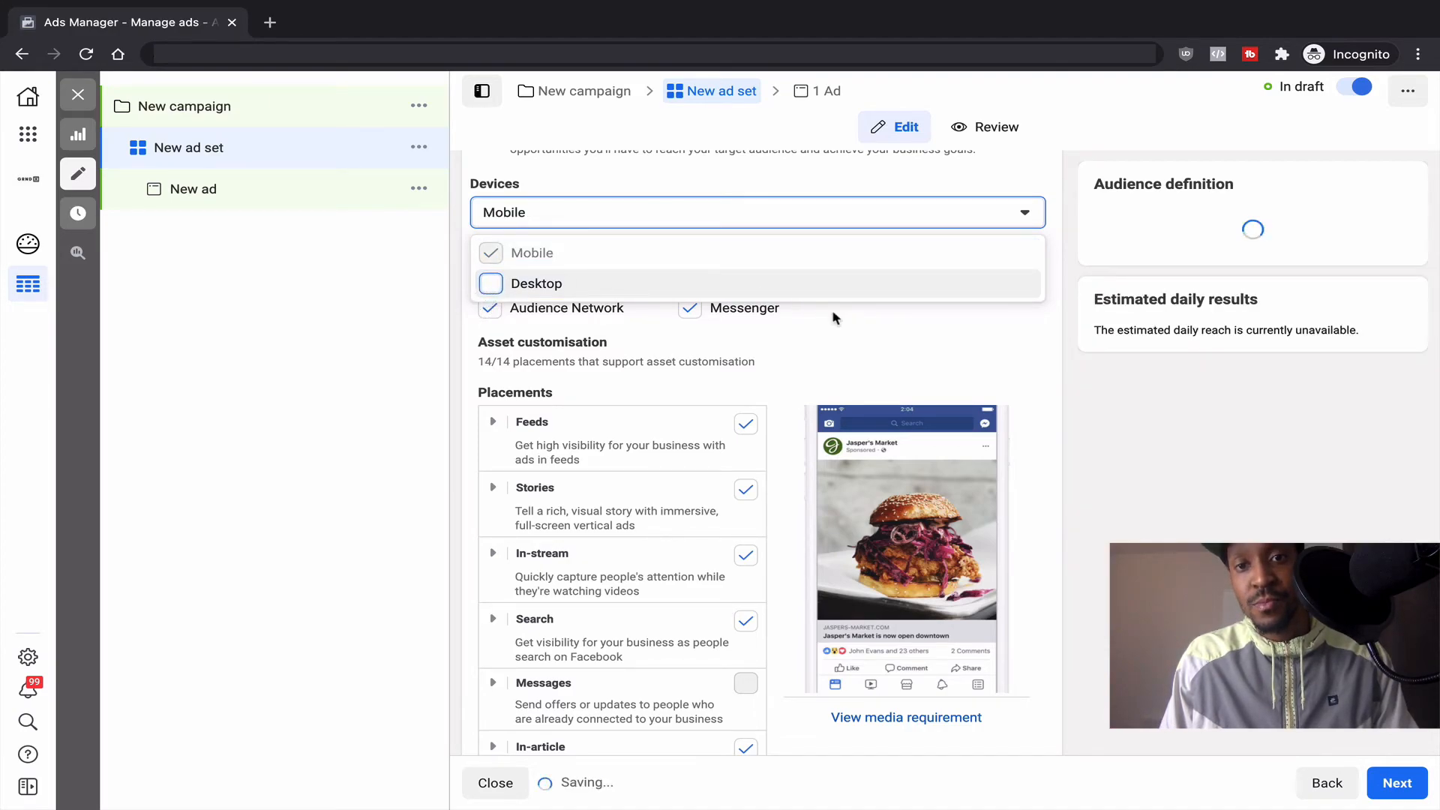
{"action": "left_click", "coordinate": [860, 334]}
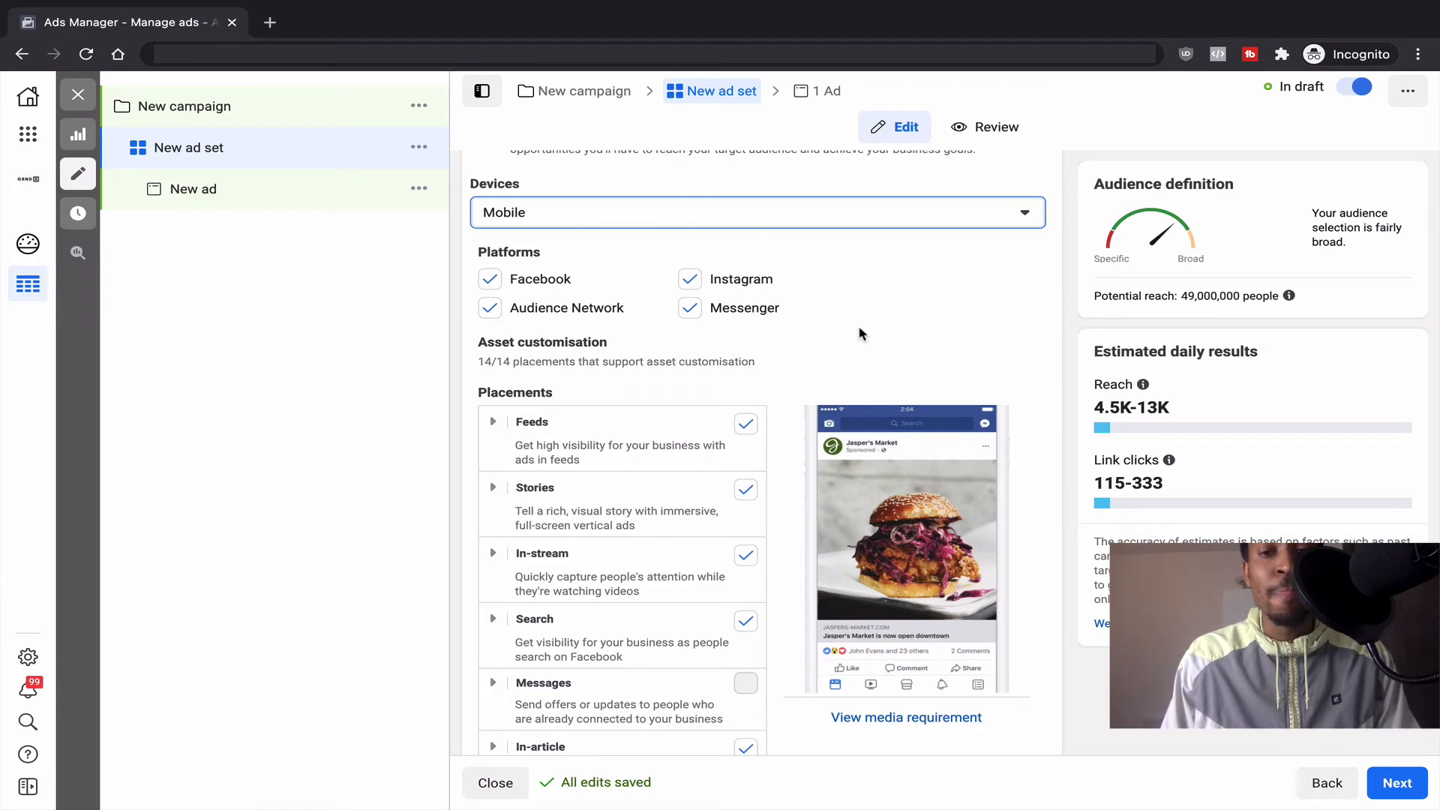
{"action": "scroll", "coordinate": [861, 333], "scroll_direction": "down", "scroll_amount": 5}
Step: Enter 1.00 in Cost control to give link-click optimisation a £1.00 cost cap
{"action": "scroll", "coordinate": [860, 335], "scroll_direction": "down", "scroll_amount": 3}
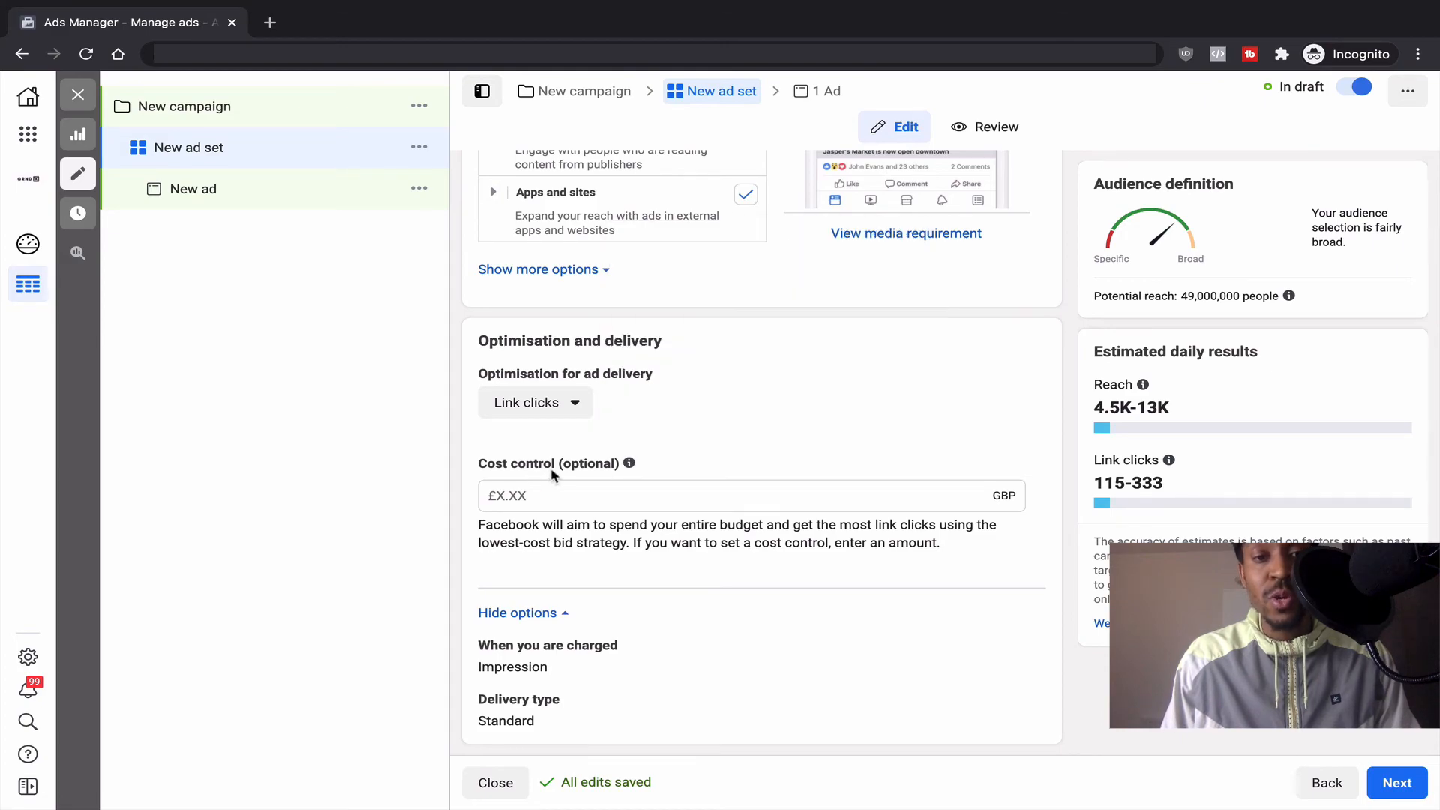
{"action": "left_click", "coordinate": [628, 499]}
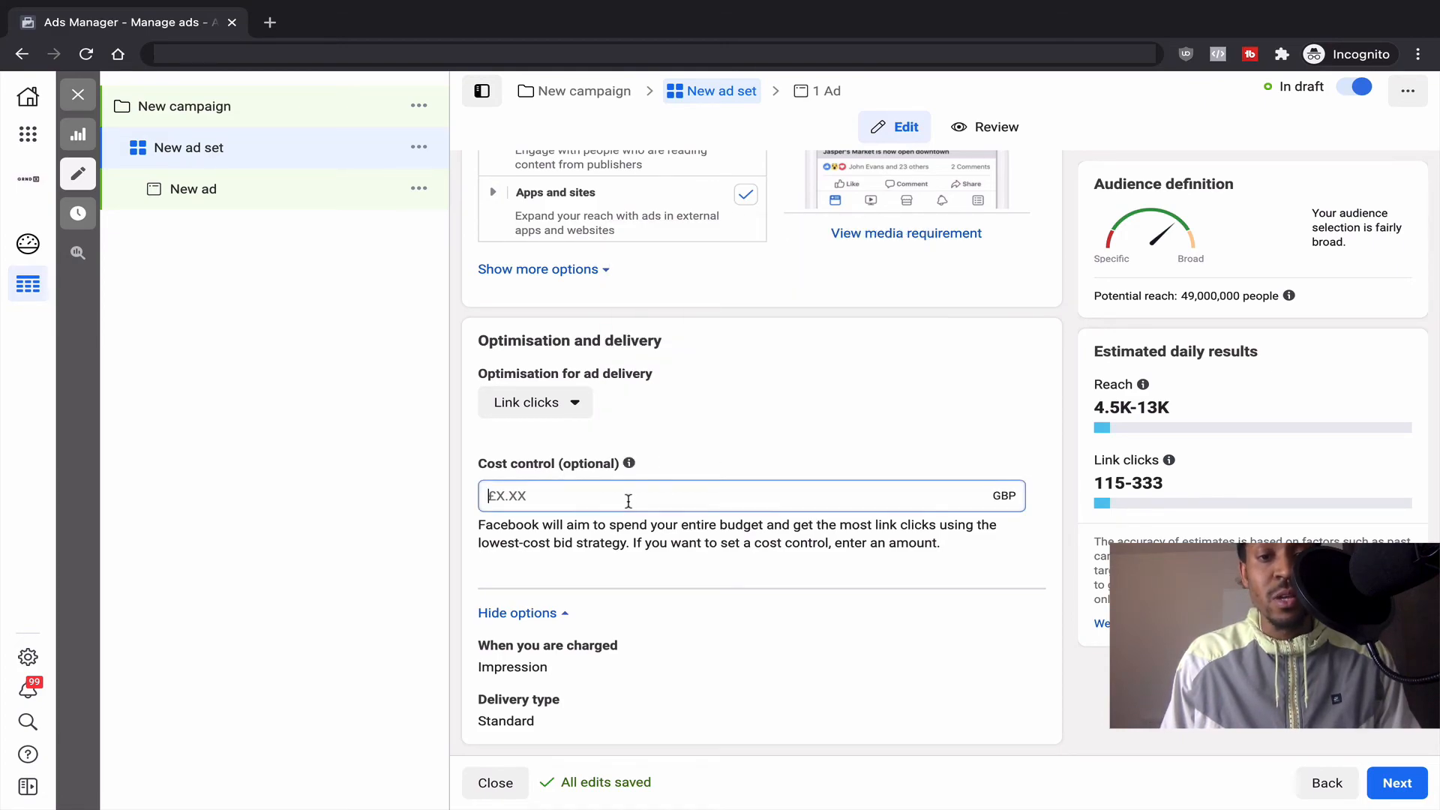
{"action": "type", "text": "1.00"}
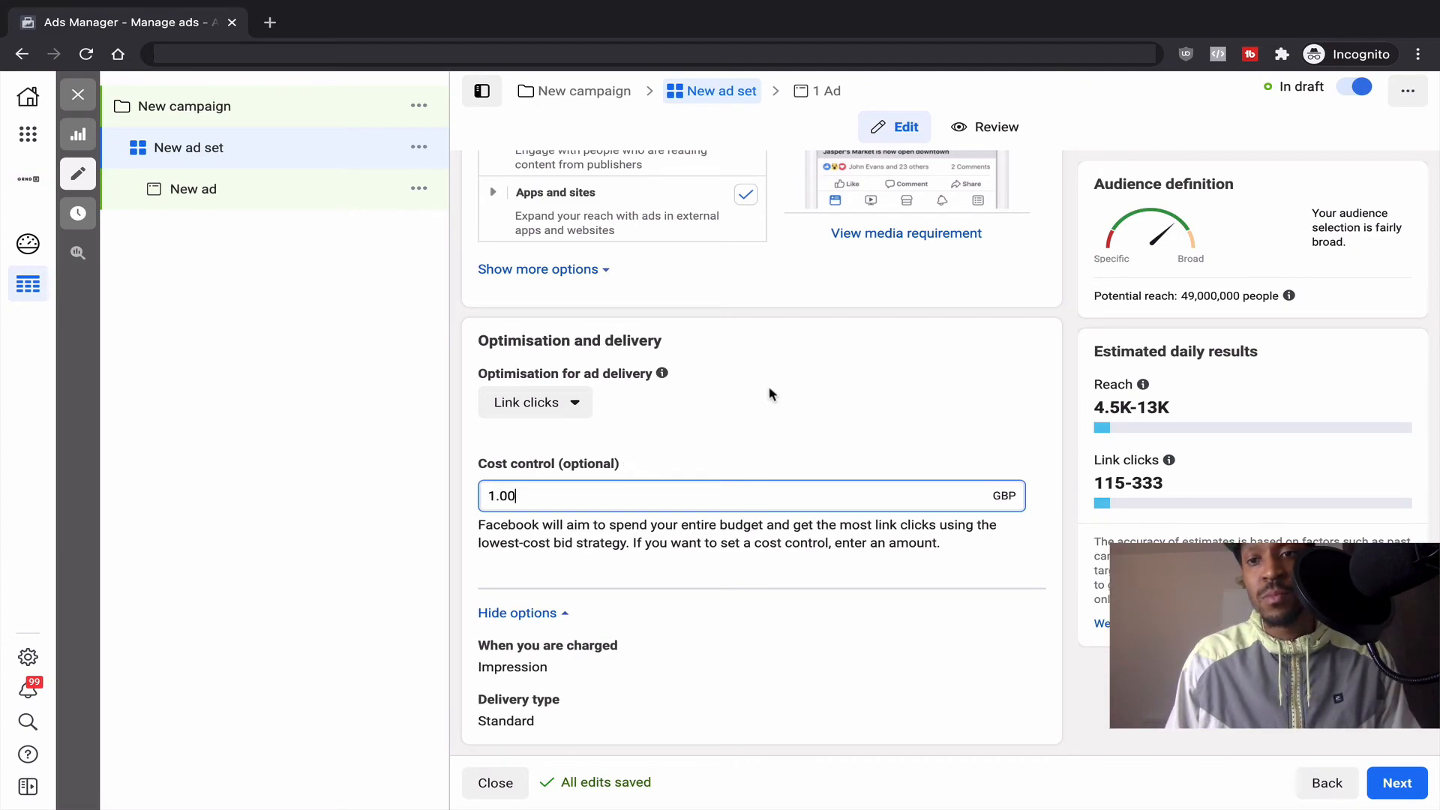
{"action": "left_click", "coordinate": [770, 394]}
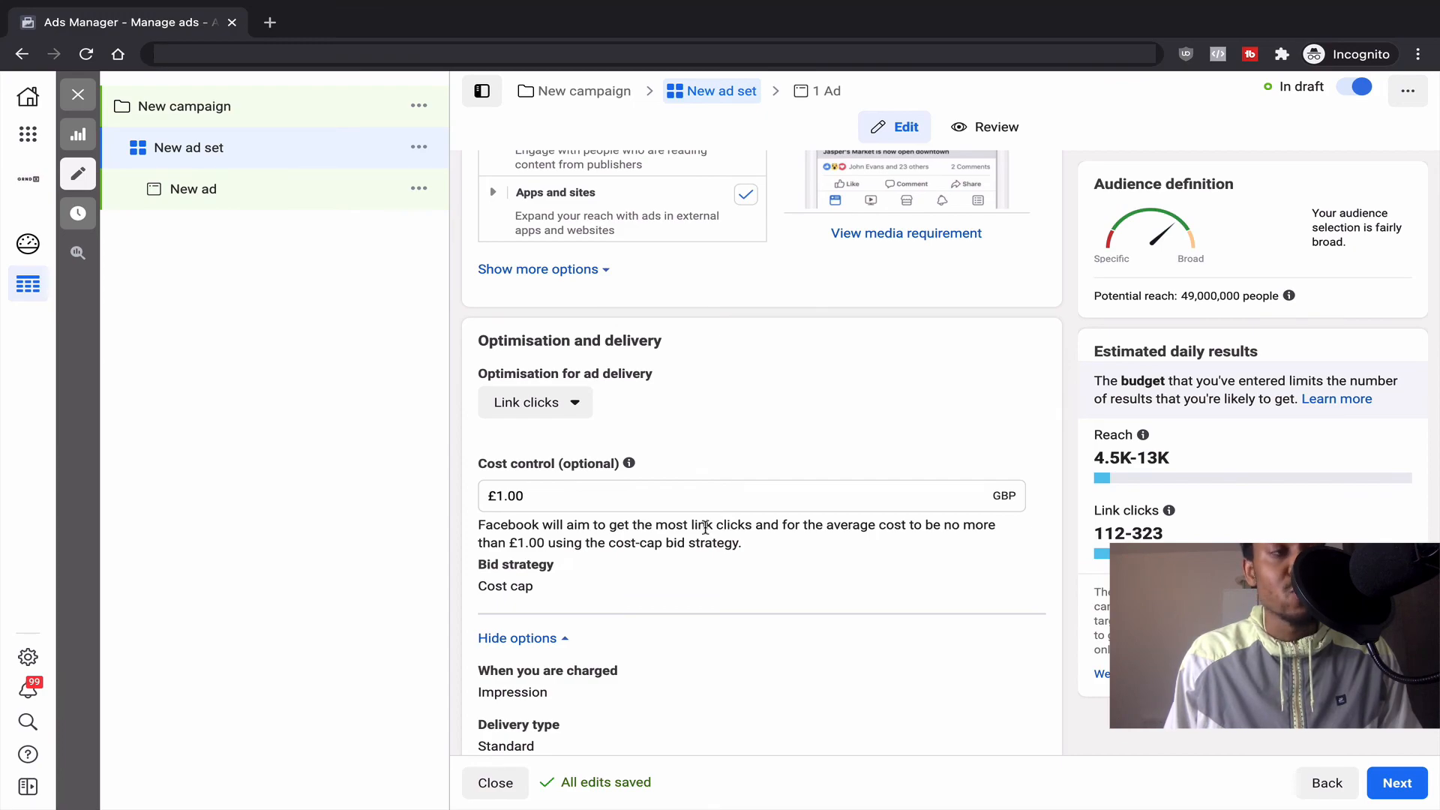
{"action": "scroll", "coordinate": [706, 527], "scroll_direction": "down", "scroll_amount": 1}
{"action": "scroll", "coordinate": [714, 544], "scroll_direction": "down", "scroll_amount": 1}
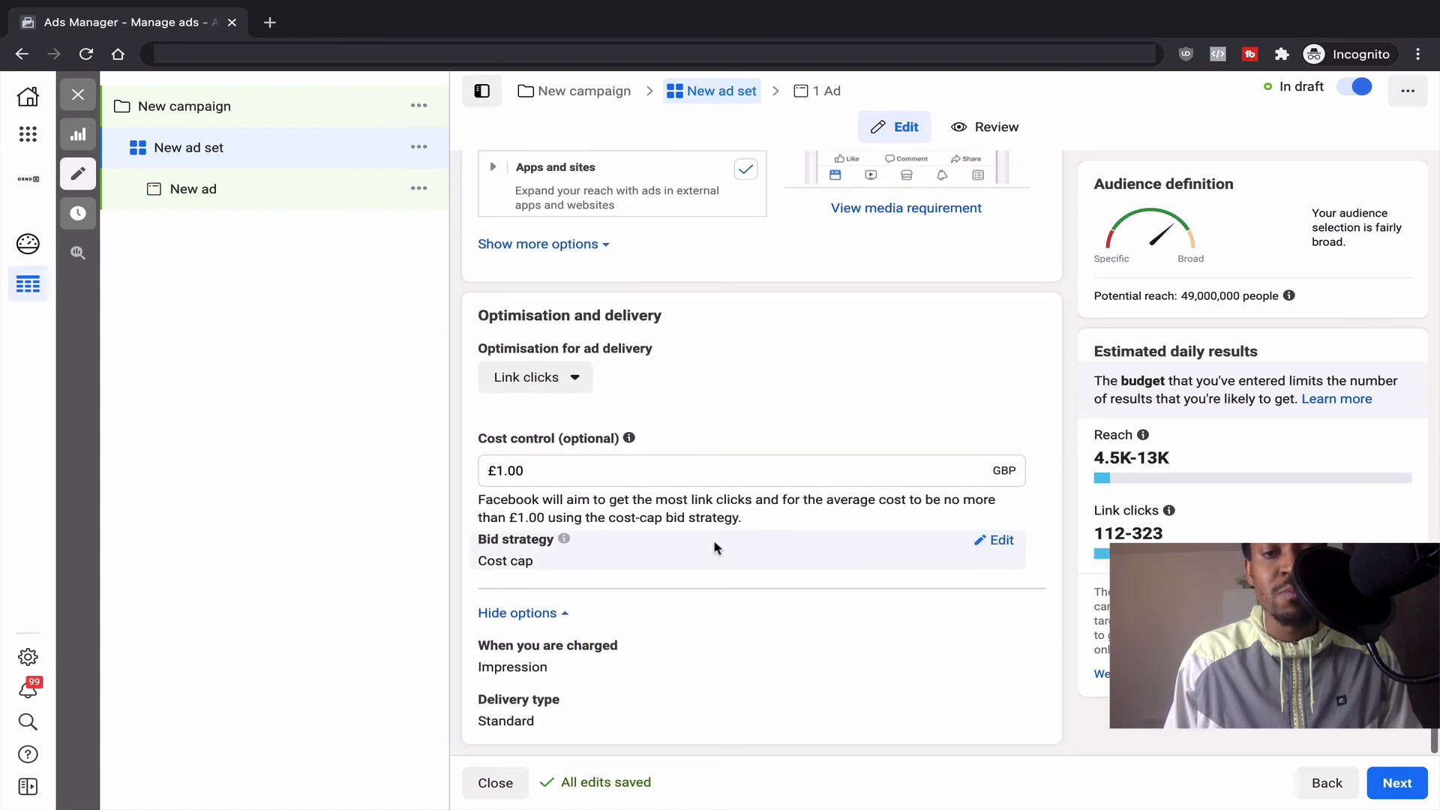